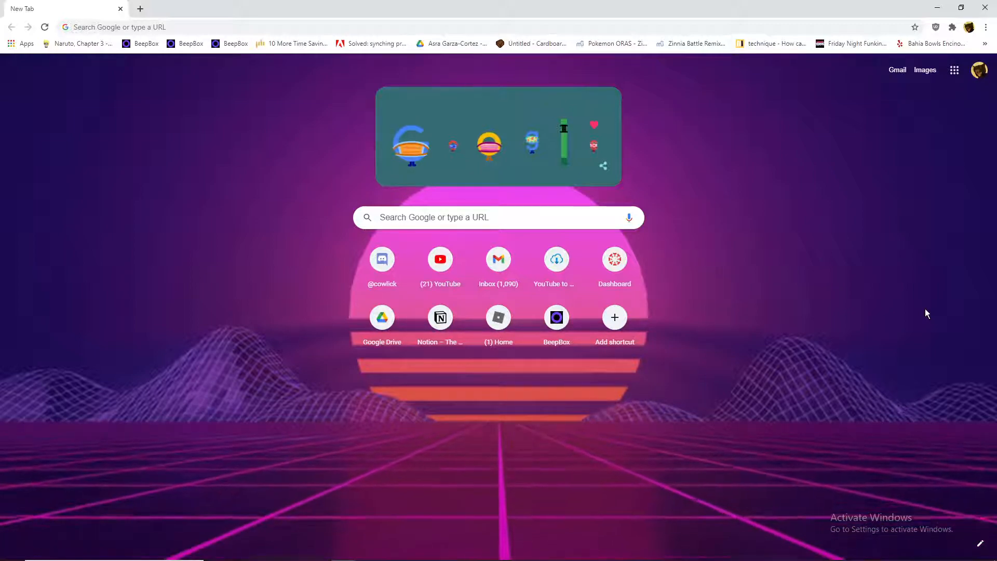
- Open the UTAU voice folder under C:\Program Files (x86) in File Explorer
mouse_move(684, 556)
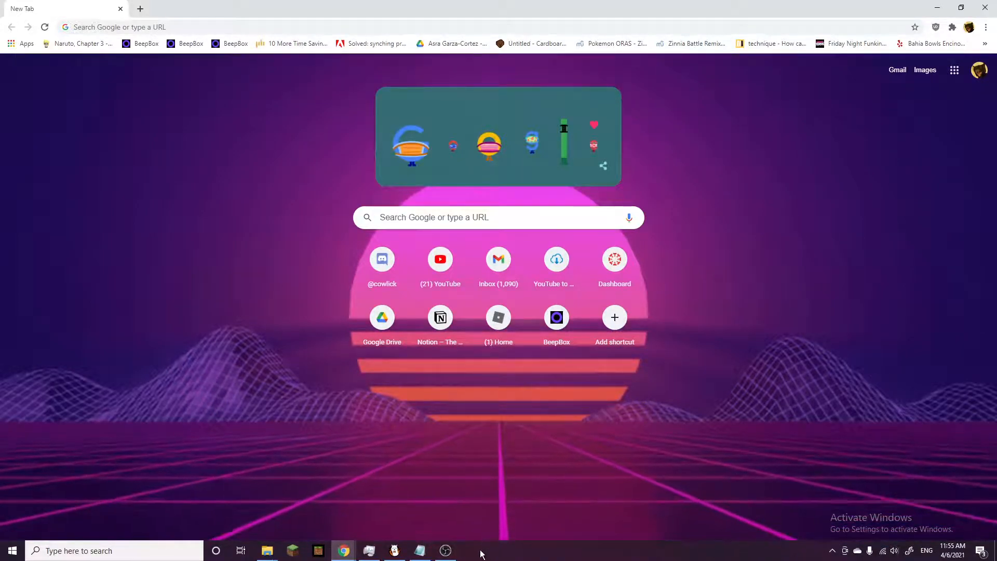
mouse_move(267, 550)
click(240, 518)
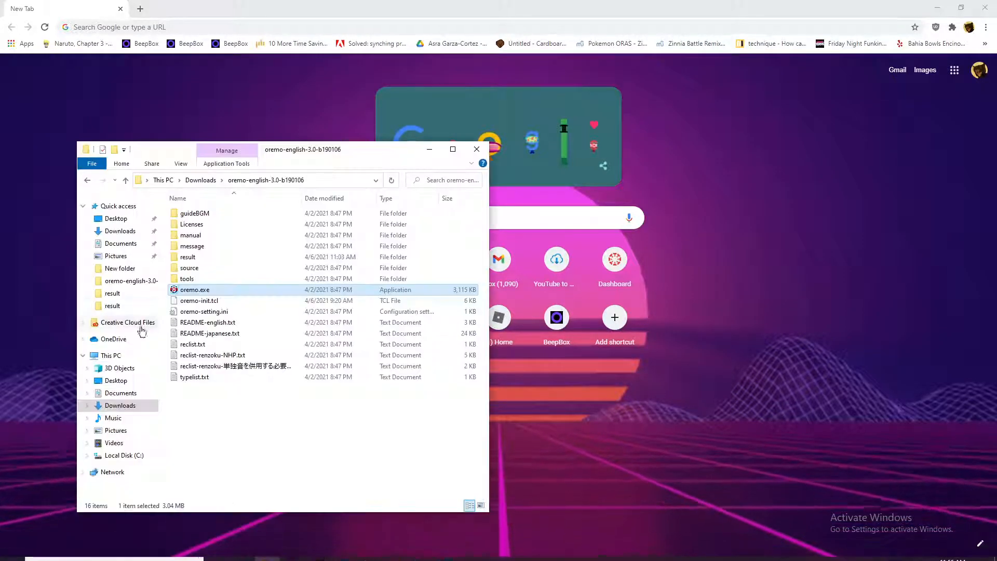
click(124, 455)
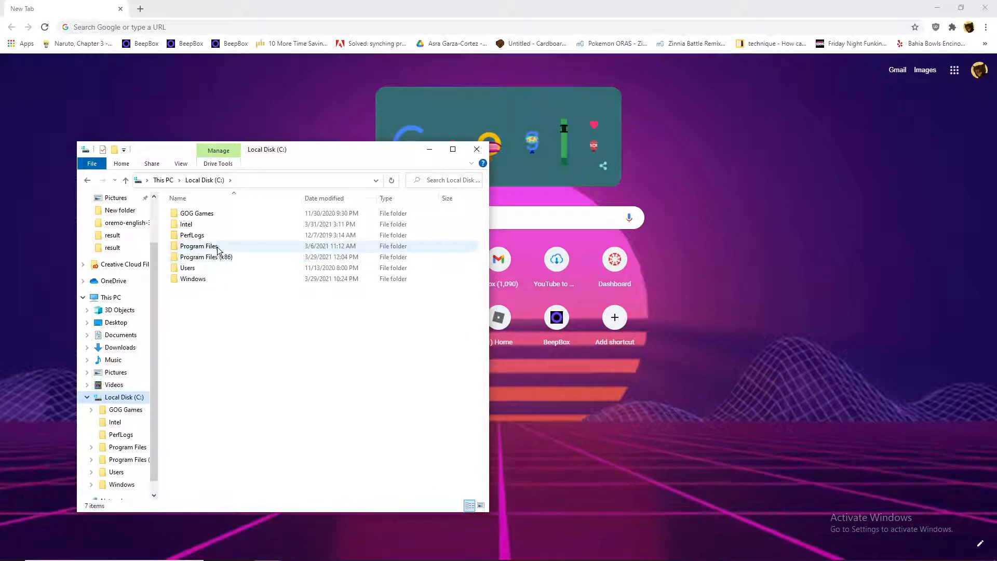
double_click(207, 261)
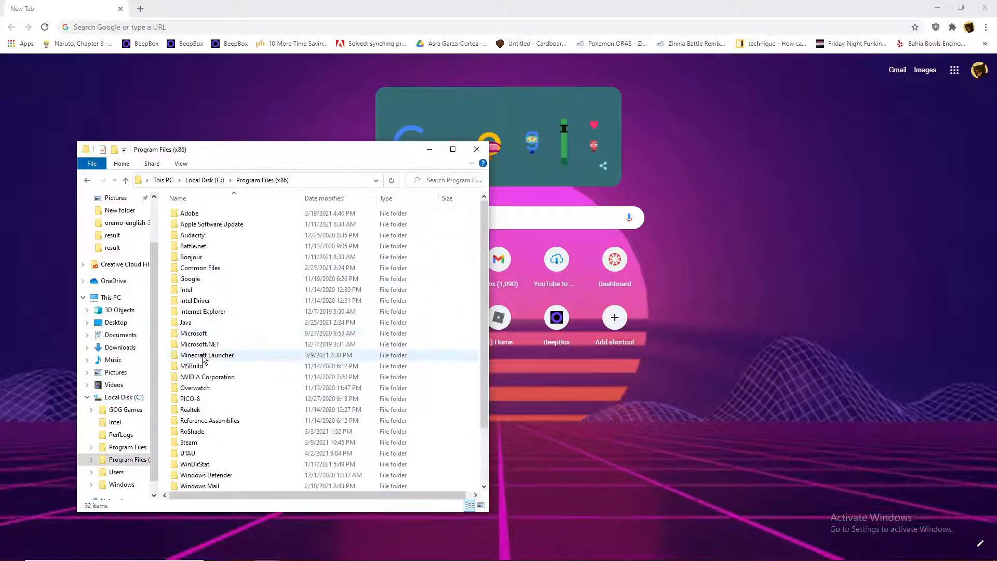
scroll(208, 363, down, 3)
double_click(198, 383)
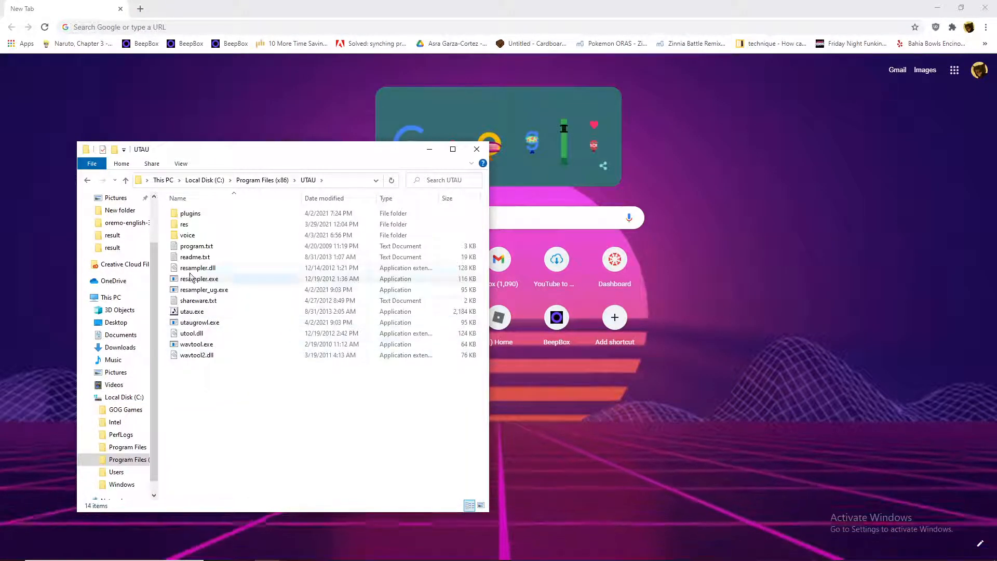
double_click(188, 235)
- Examine the WAV, FRQ and oto.ini files in the first voicebank folder, returning to the voice folder after each look
double_click(195, 213)
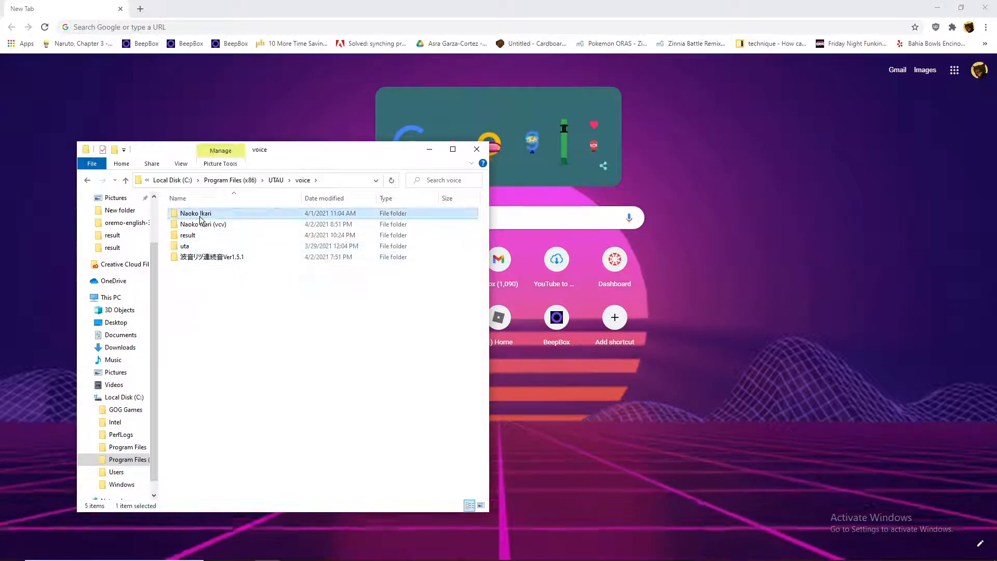
scroll(364, 270, down, 3)
drag(484, 255, 484, 212)
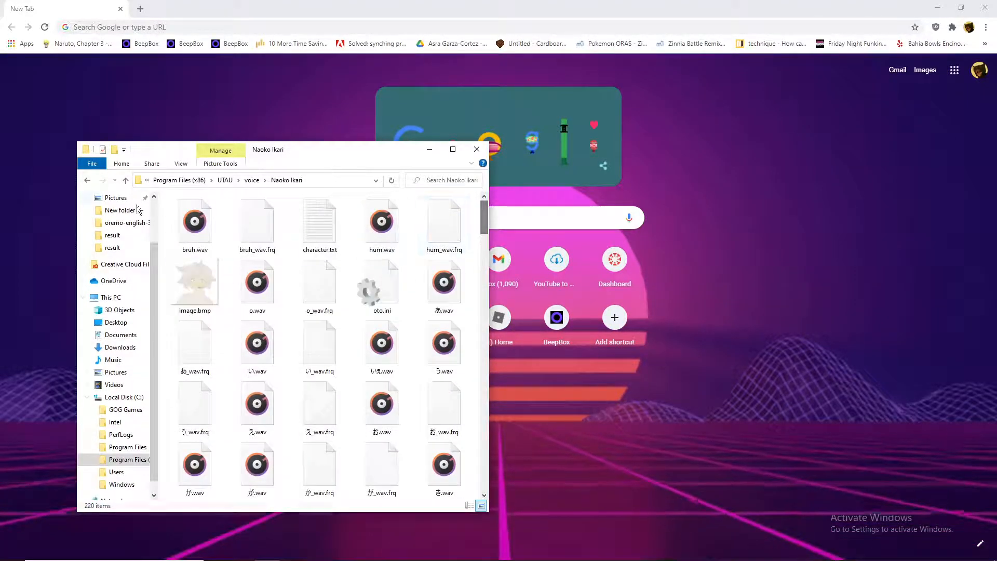
click(254, 179)
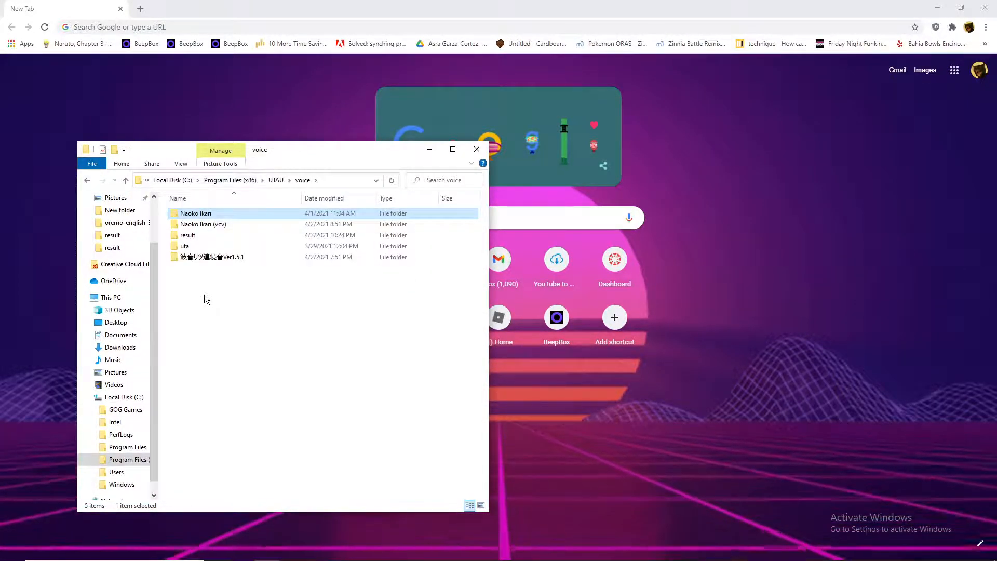
double_click(211, 214)
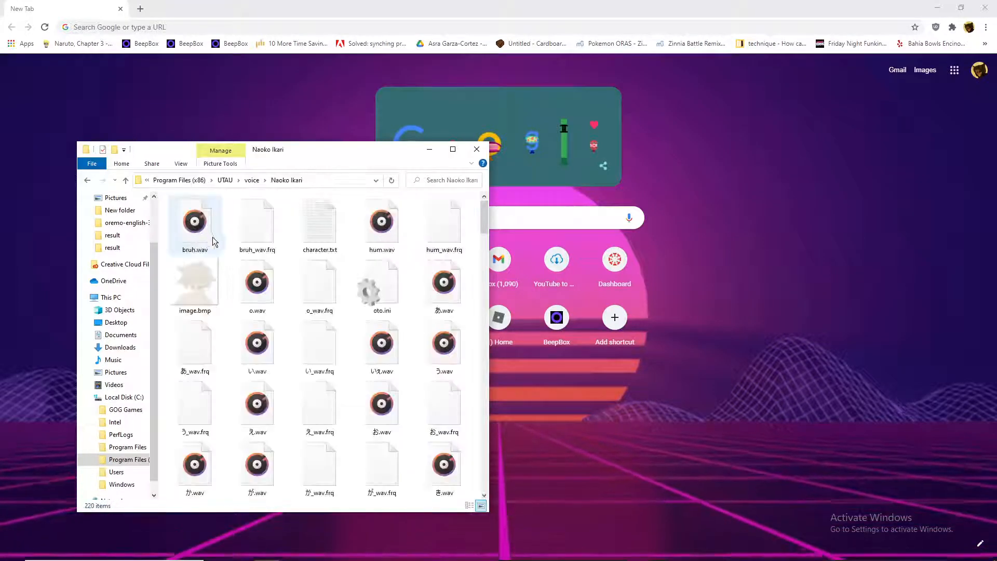
scroll(243, 262, down, 10)
drag(484, 296, 484, 213)
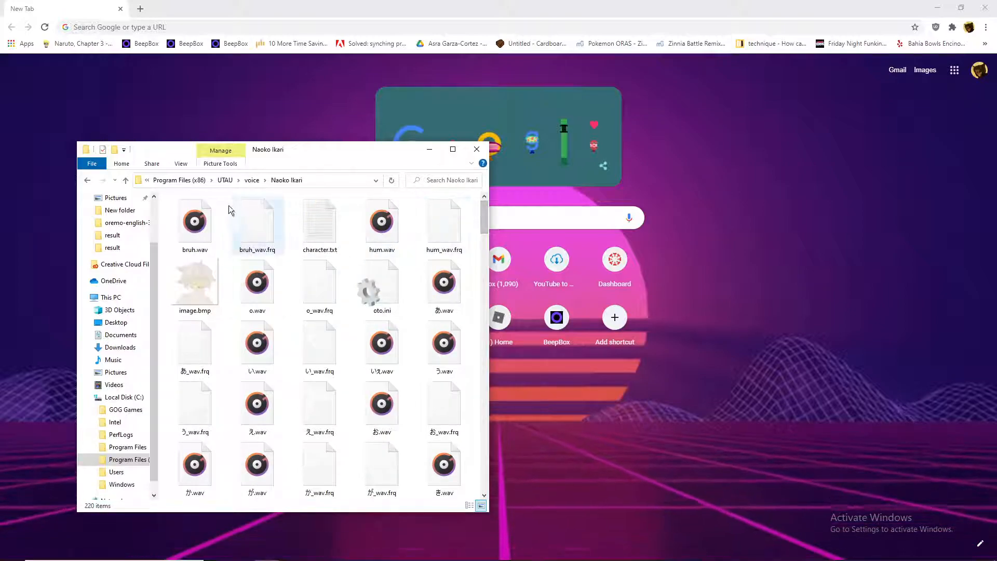
click(252, 180)
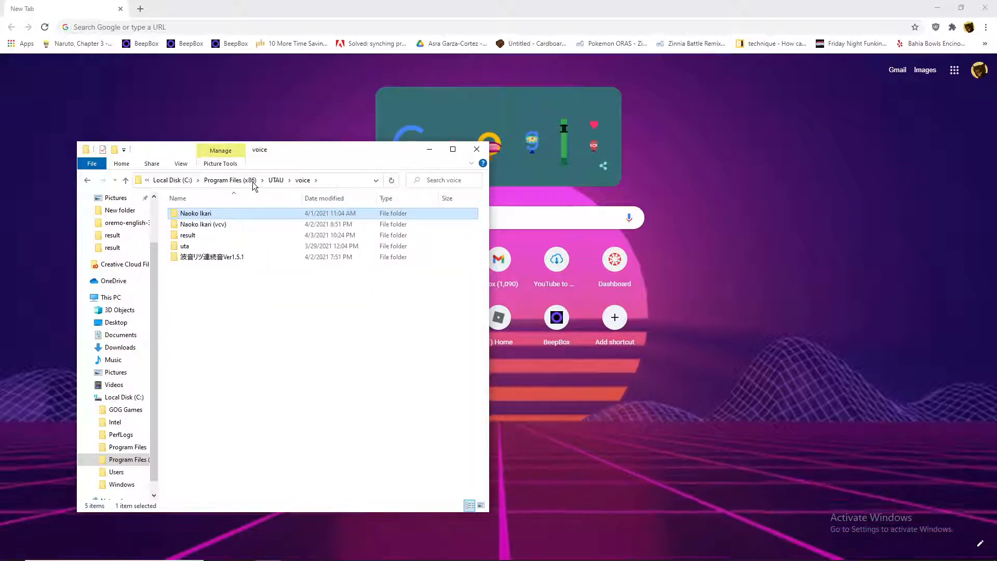
double_click(197, 217)
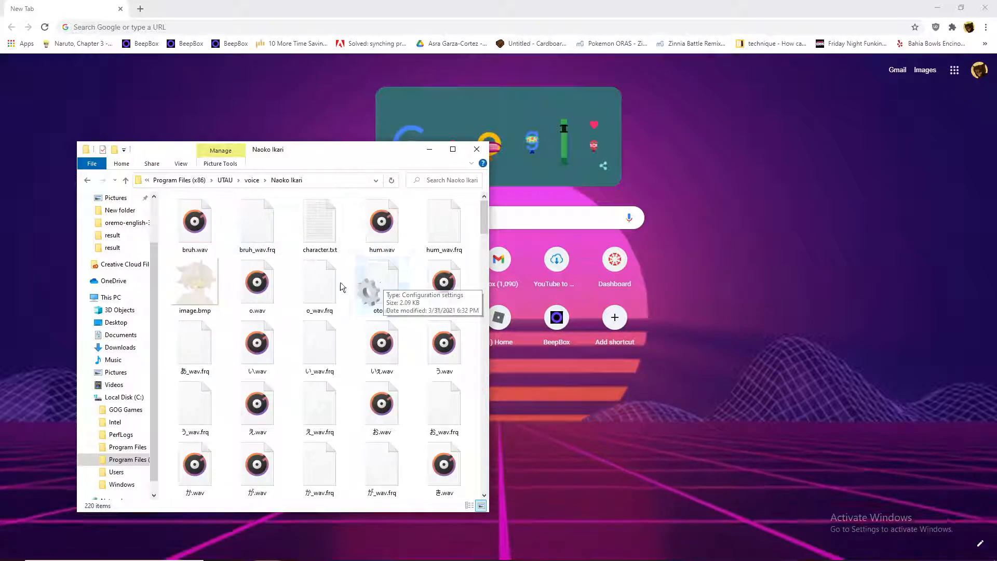
click(251, 179)
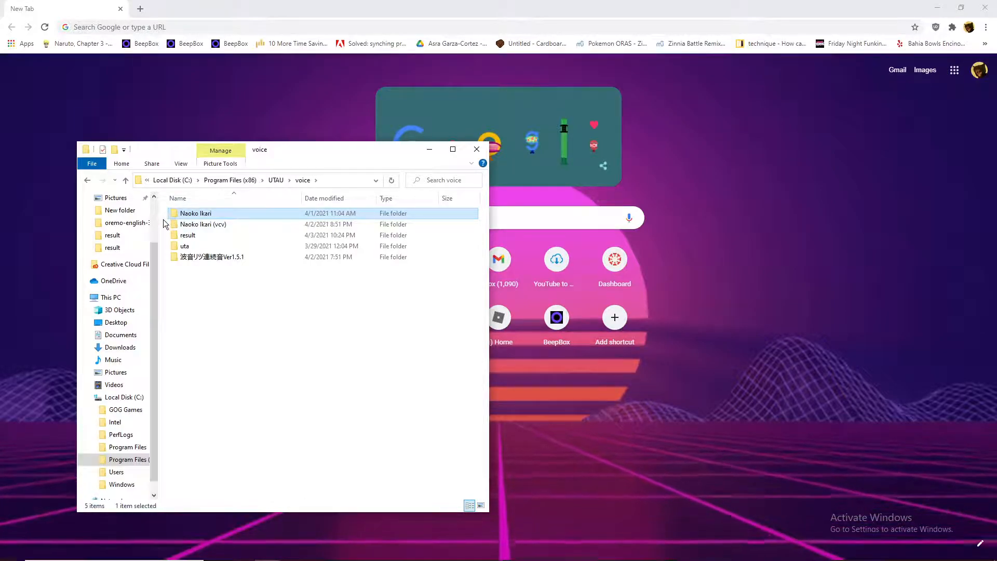
click(213, 309)
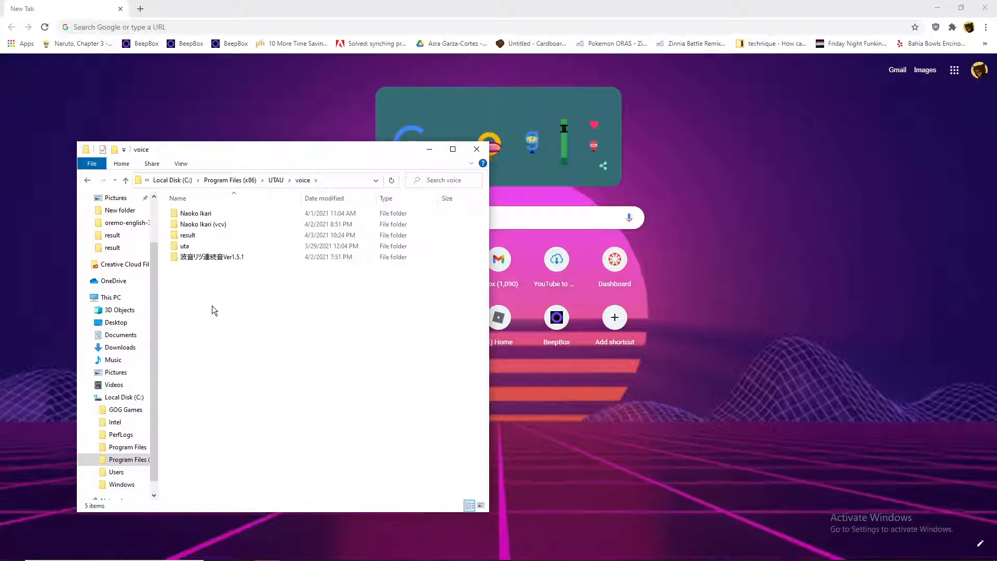
double_click(210, 213)
scroll(279, 208, down, 8)
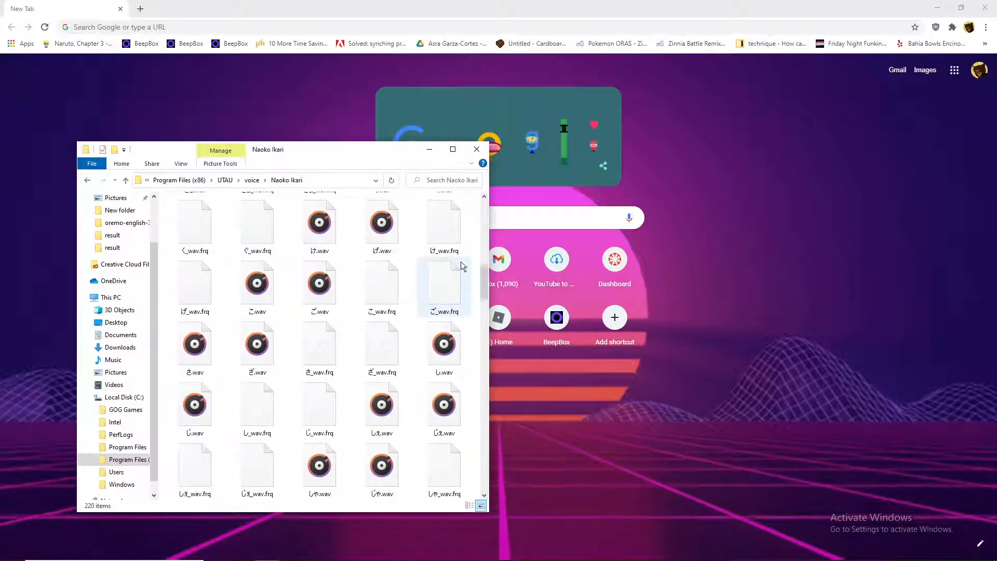
drag(487, 273, 468, 204)
click(252, 181)
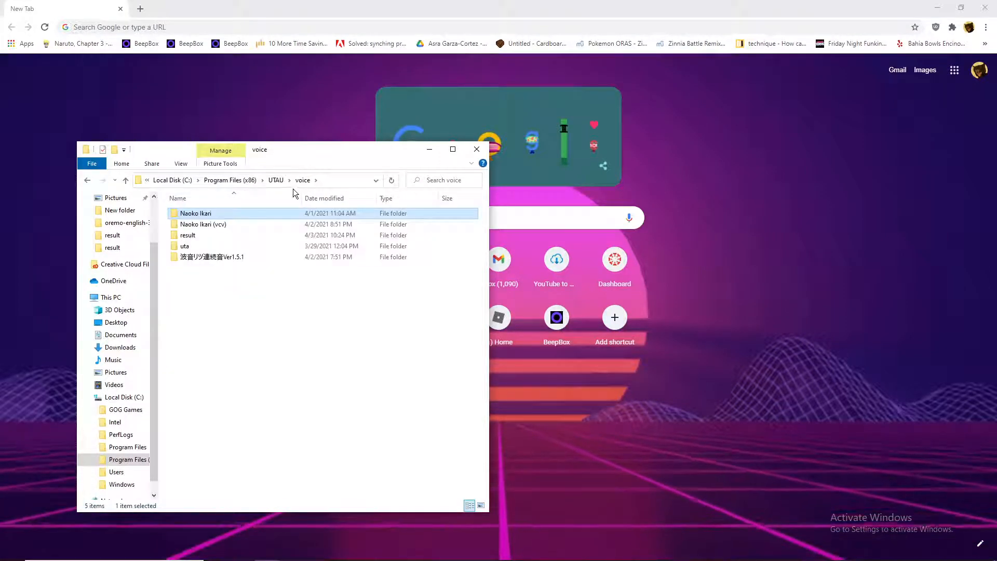
click(220, 322)
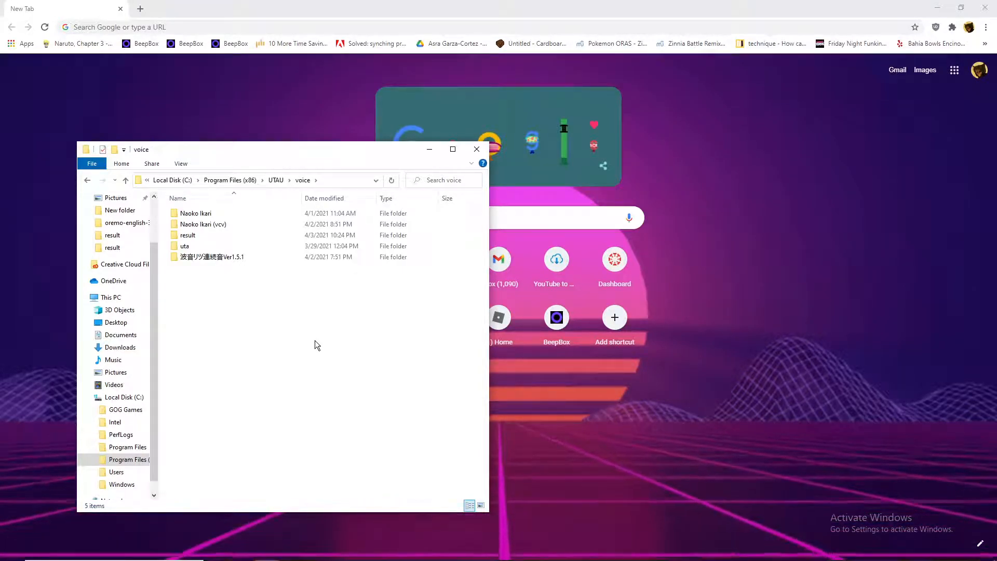
drag(329, 152, 556, 74)
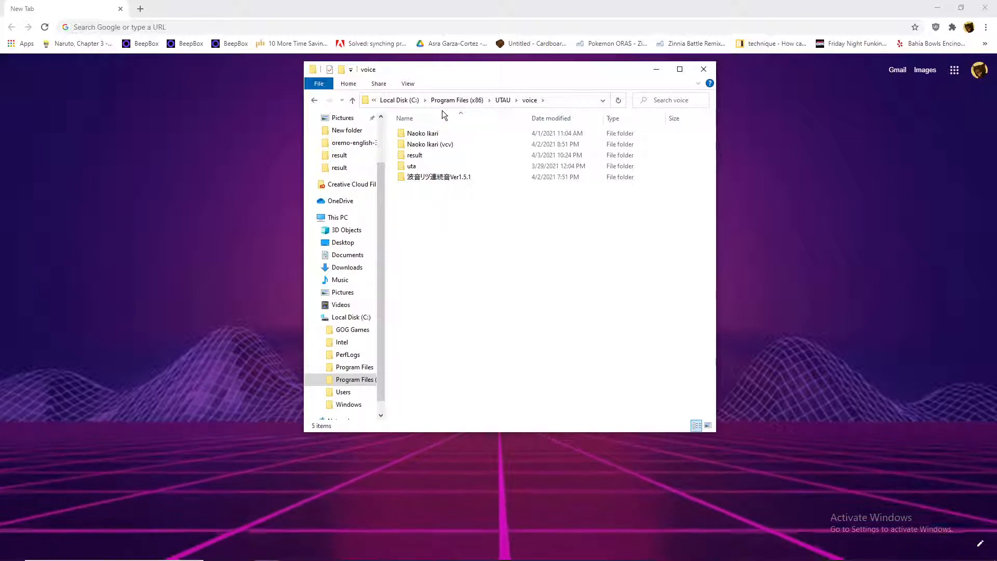
mouse_move(428, 67)
mouse_down()
mouse_move(421, 153)
mouse_move(434, 63)
mouse_up()
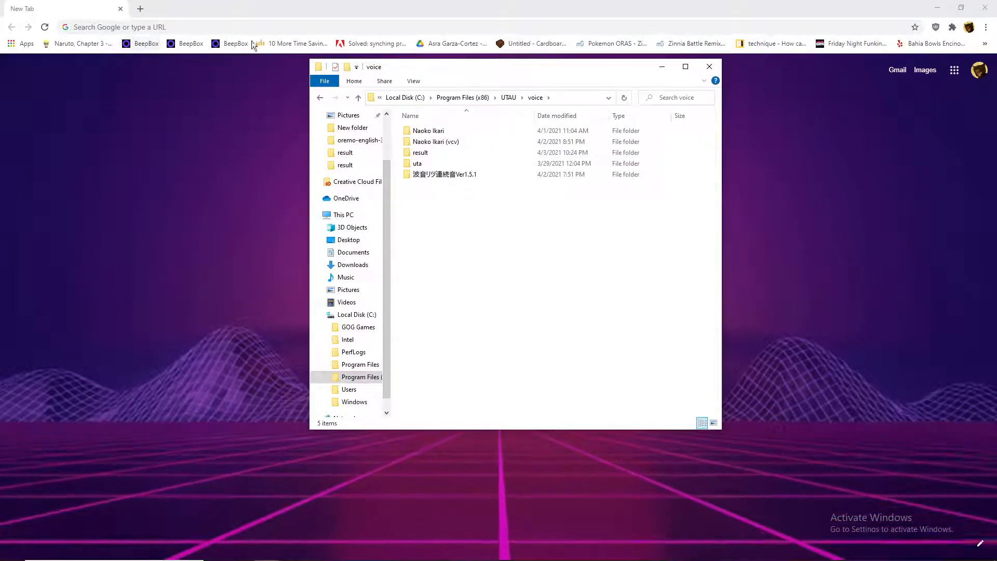
mouse_move(395, 65)
mouse_down()
mouse_move(400, 83)
mouse_move(402, 72)
mouse_up()
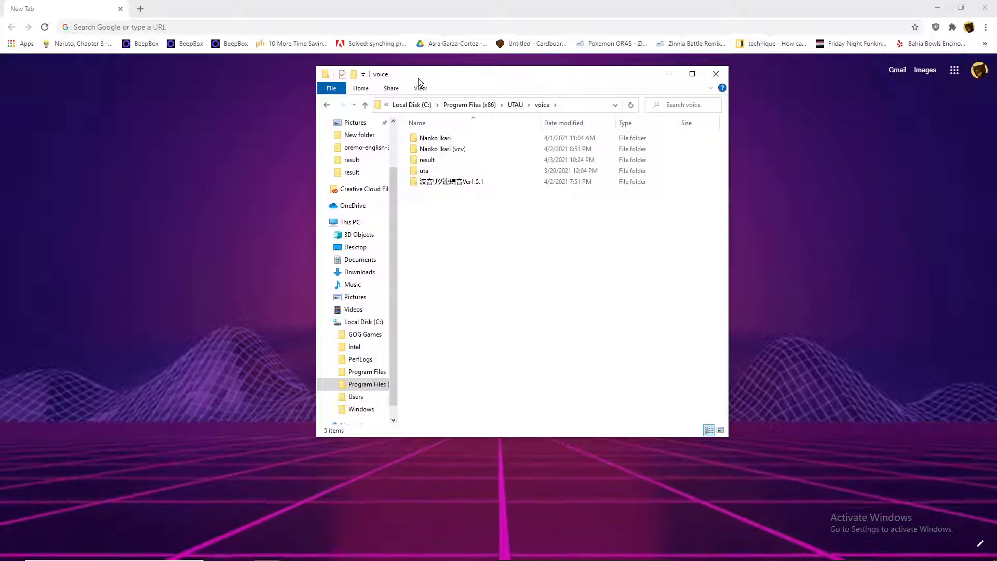
mouse_move(525, 560)
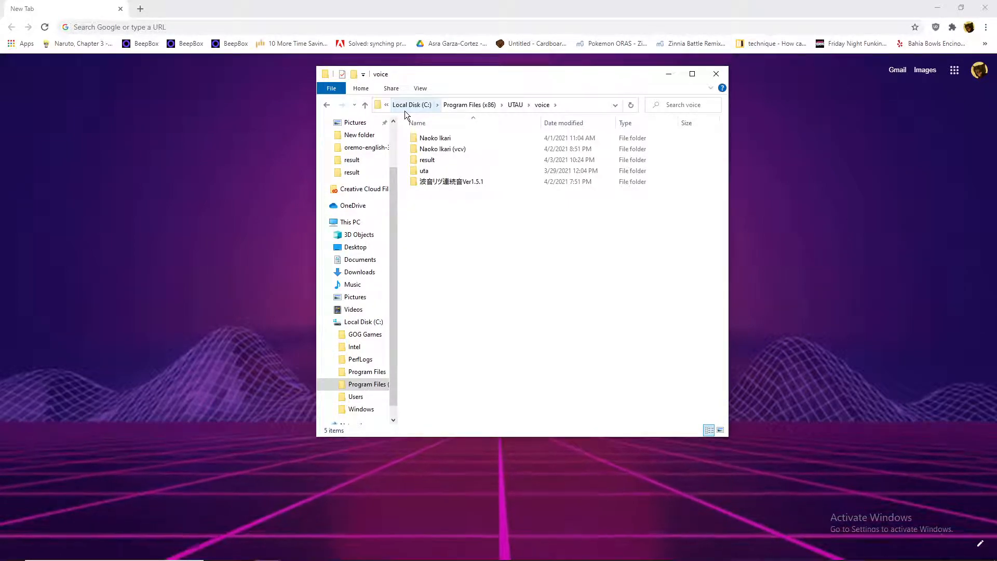
- Return to Chrome and search the web for "oremo"
click(71, 9)
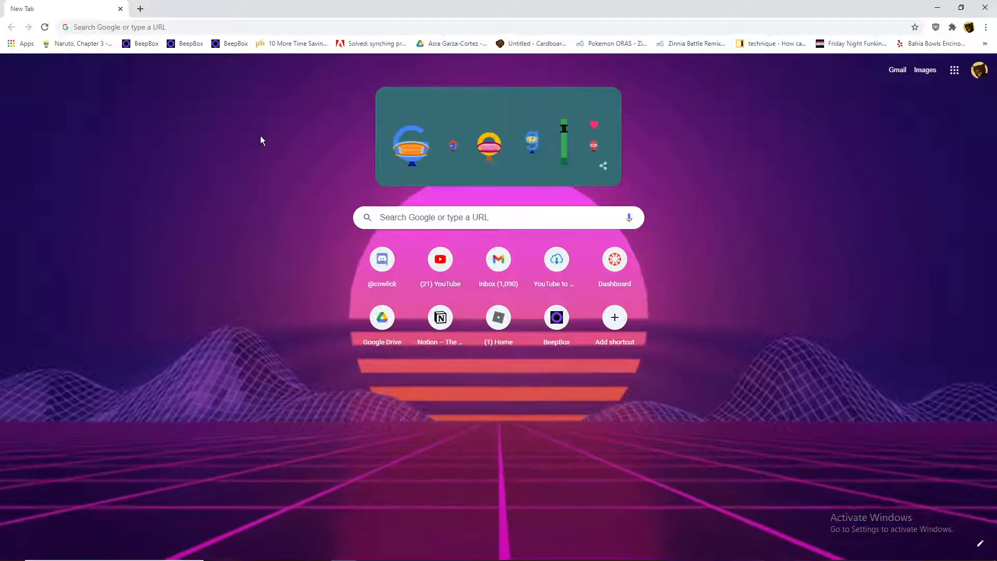
click(137, 27)
text(oremo)
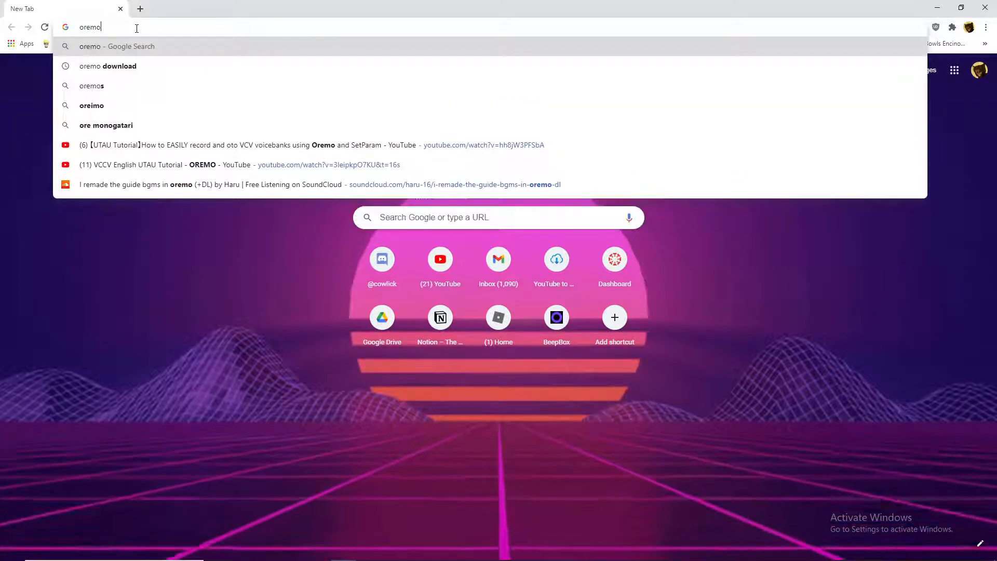
key(Return)
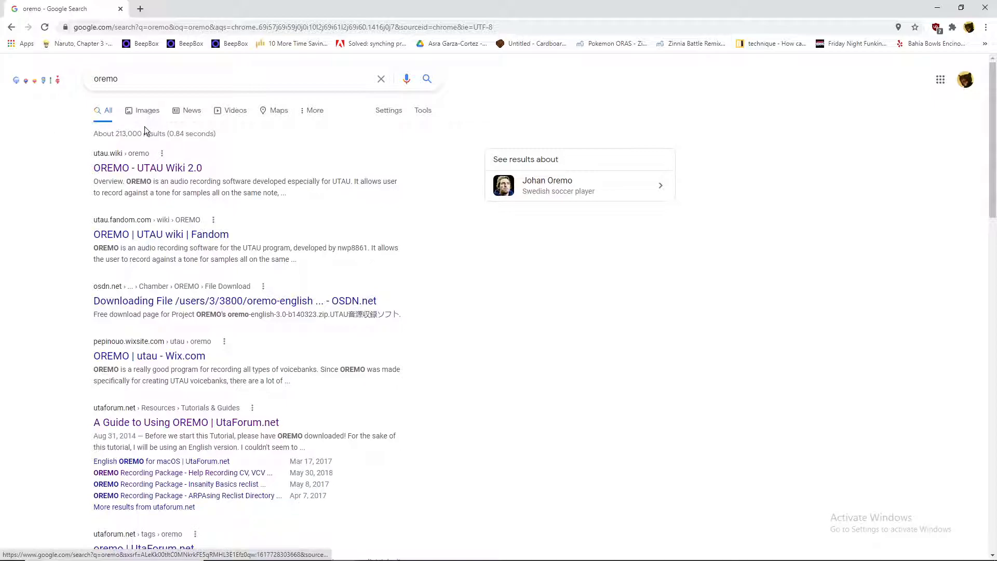
- Open the UTAU Wiki 2.0 result for OREMO and bring up its linked download homepage in a new tab
click(162, 167)
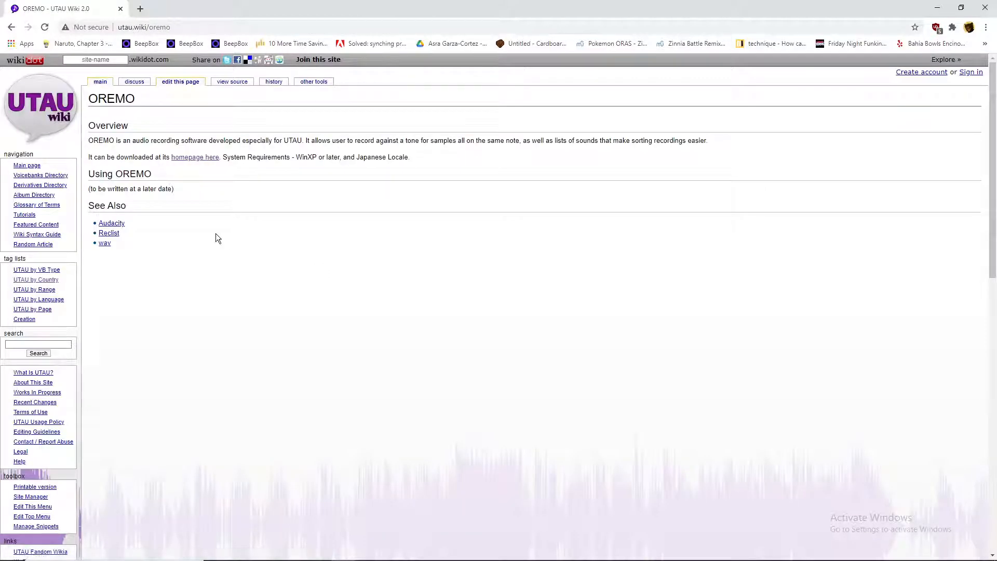
right_click(198, 158)
click(234, 167)
click(177, 9)
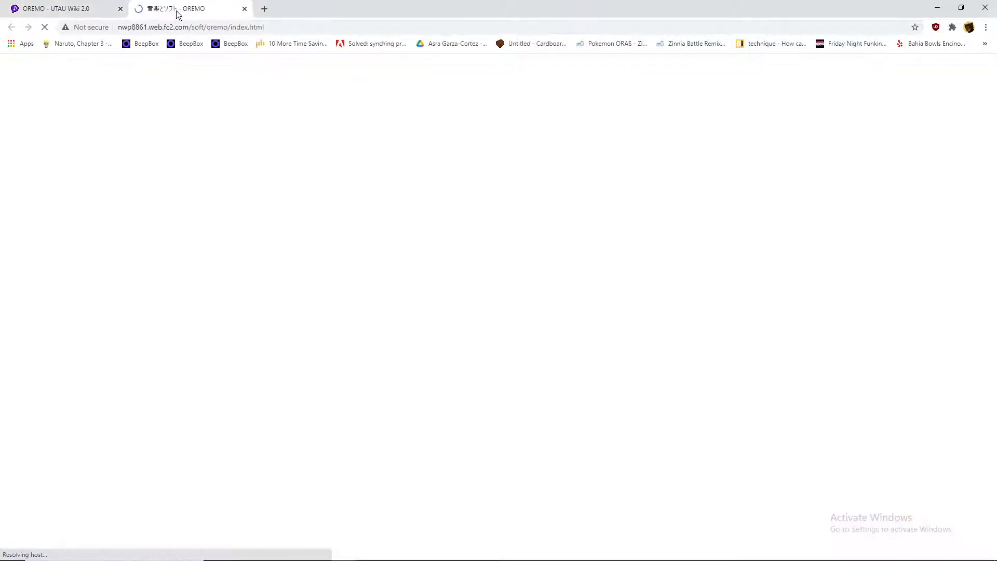
- Translate the Japanese OREMO homepage into English and dismiss the translation popup
right_click(281, 311)
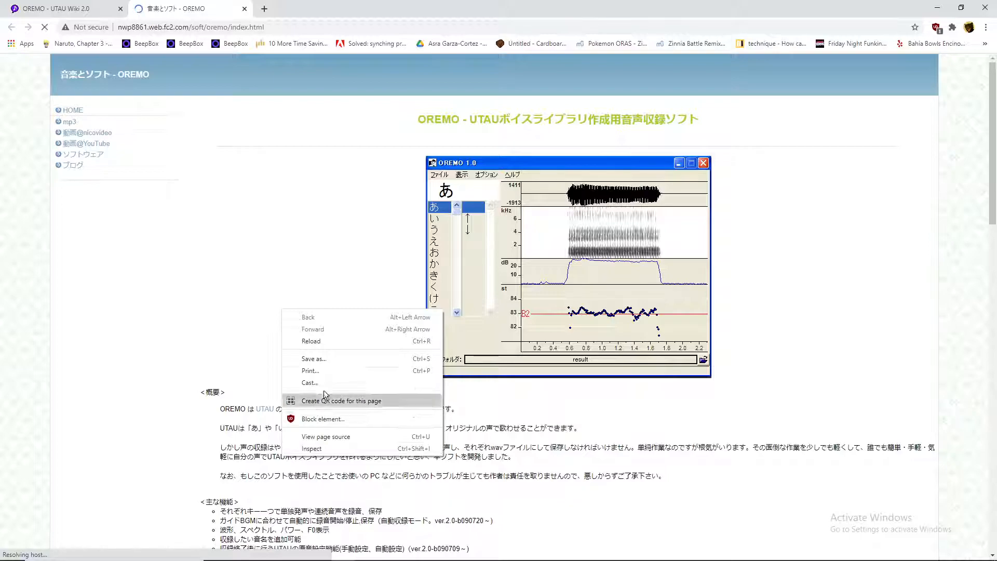
click(851, 46)
click(851, 46)
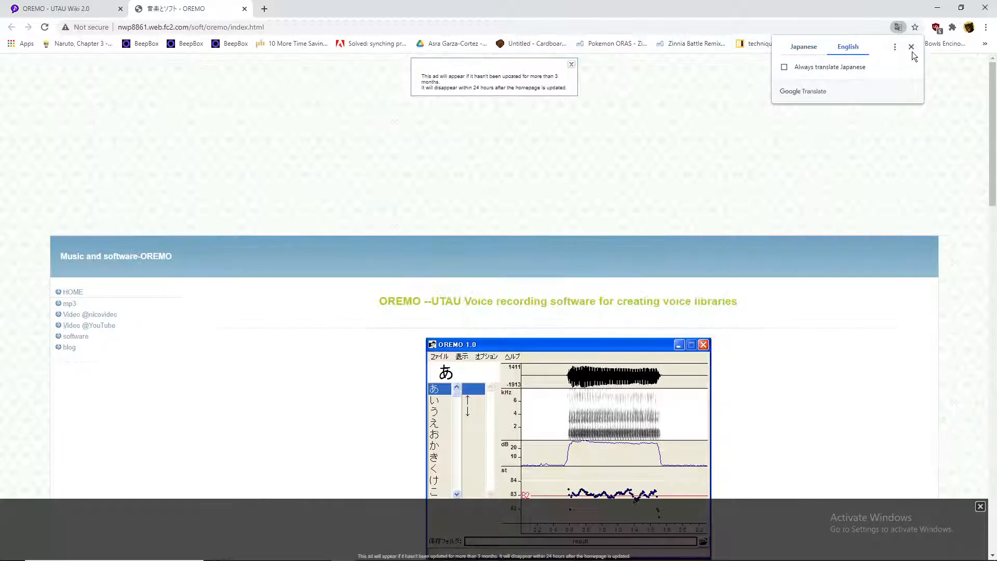
click(912, 47)
- Review the latest Windows and Mac OS X versions in the OREMO page's Download section, and close that tab
scroll(565, 311, down, 7)
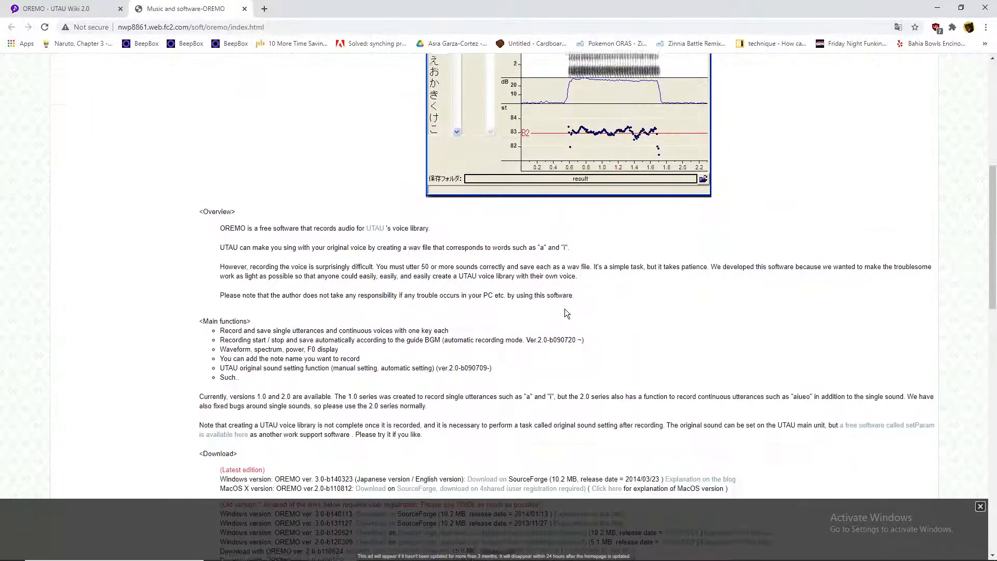
scroll(828, 234, down, 3)
scroll(828, 234, down, 1)
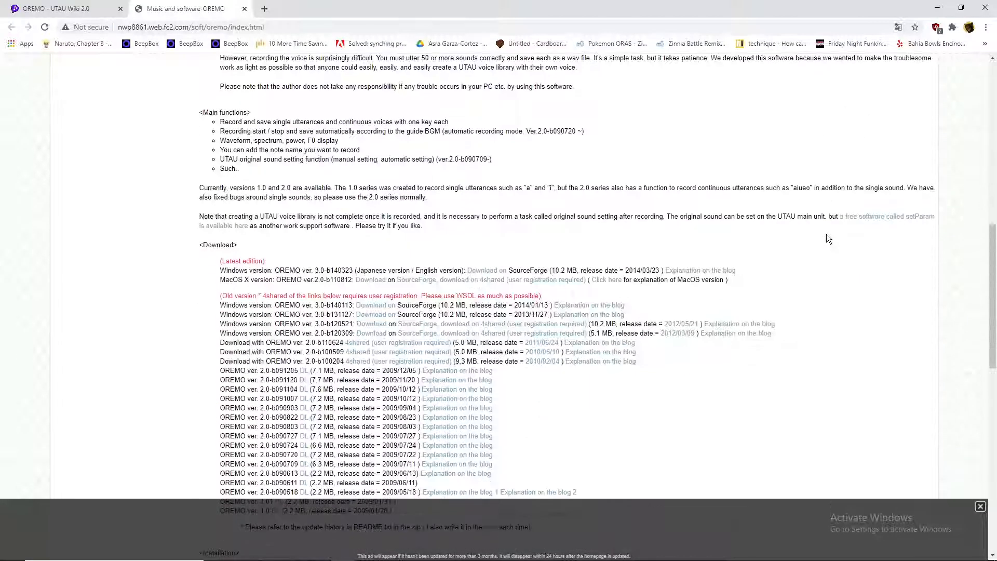
scroll(321, 267, up, 1)
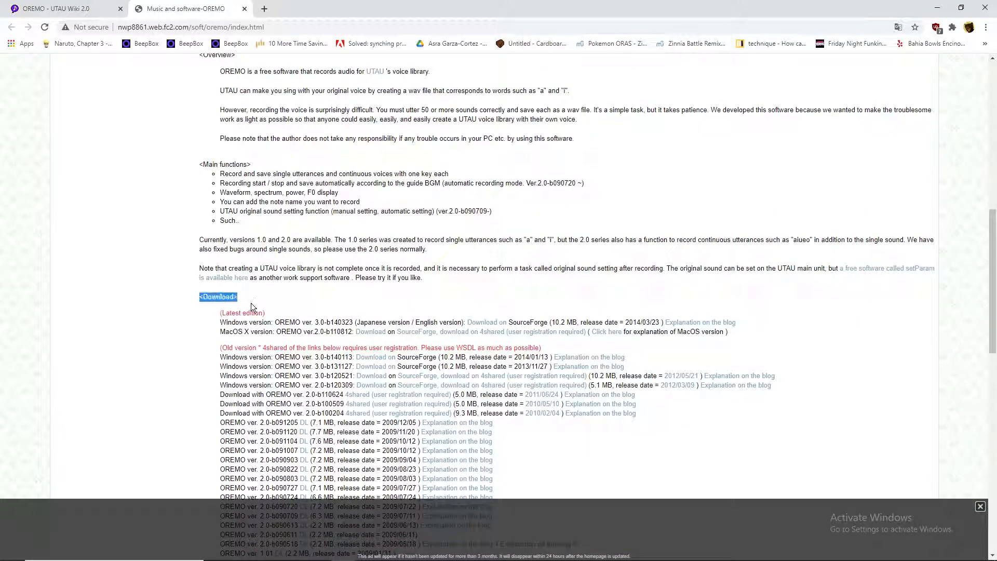
drag(218, 326, 728, 332)
click(577, 315)
click(244, 10)
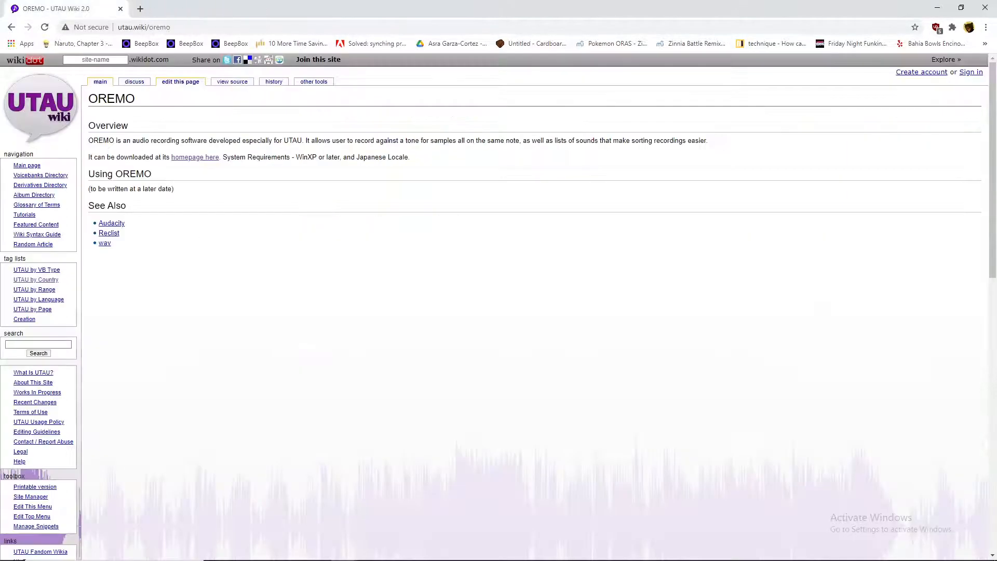
- Switch to File Explorer, close the voice folder window and bring up the remaining moresampler-0.8.3 window
mouse_move(275, 543)
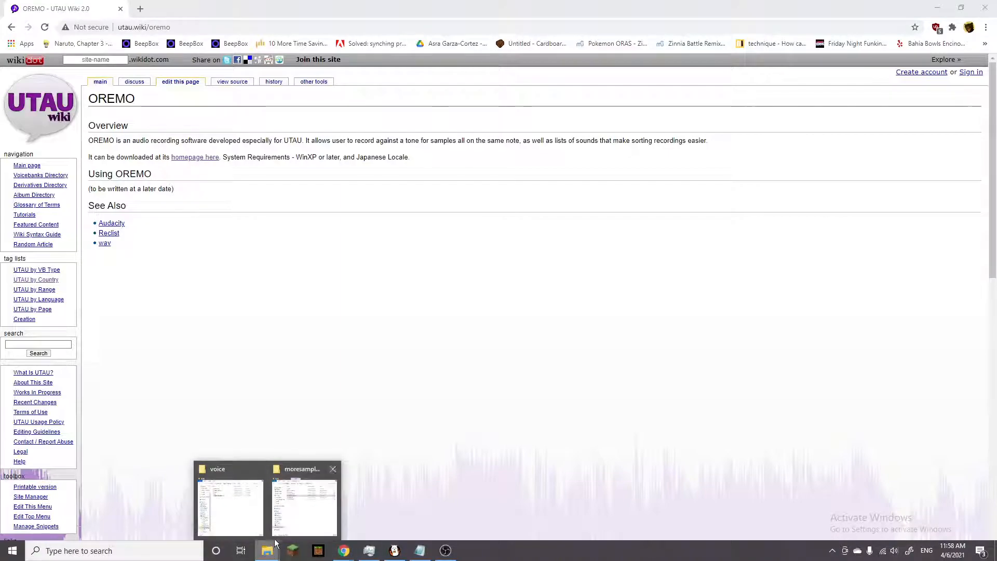
click(229, 509)
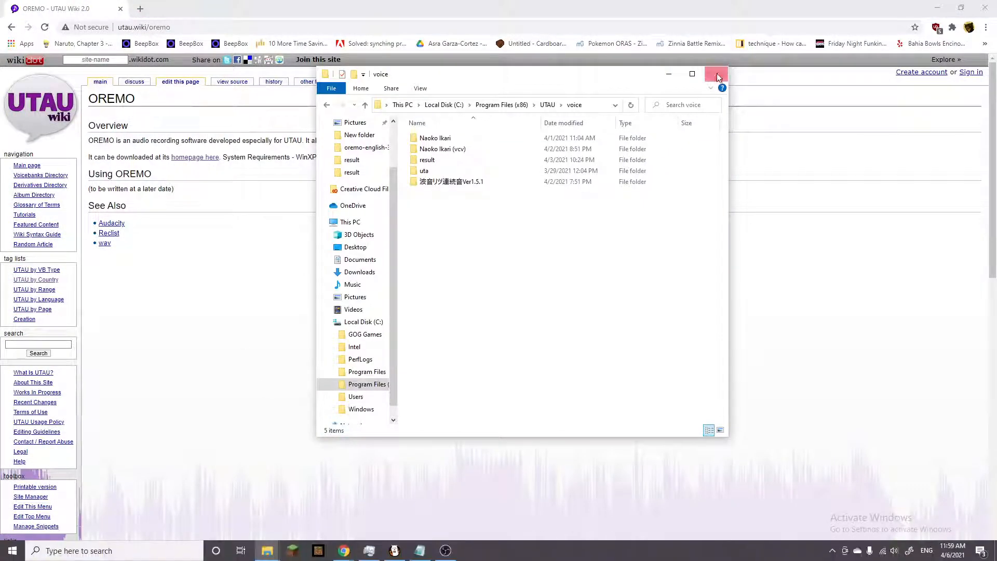
click(716, 74)
click(267, 550)
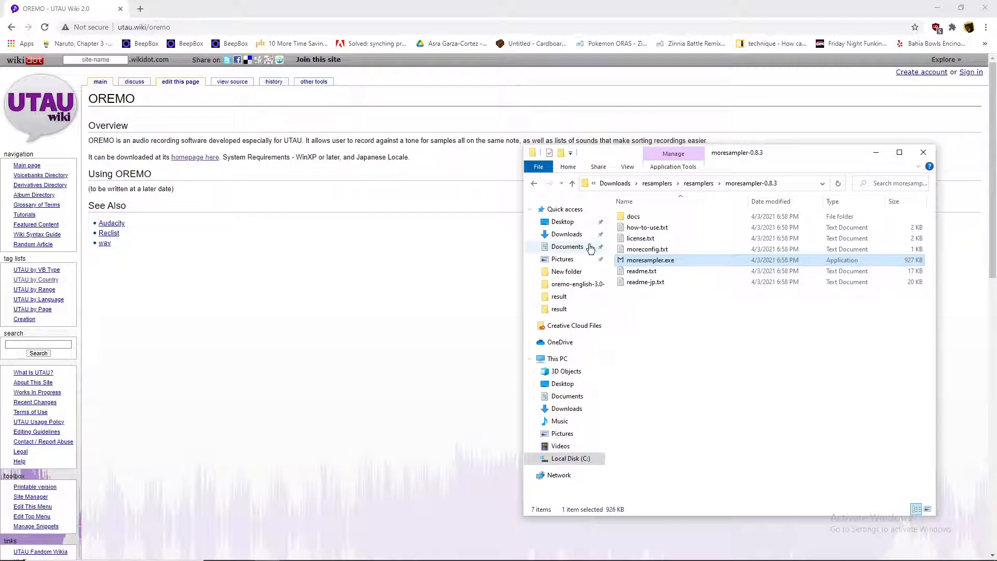
- Locate oremo-english-3.0-b190106.zip in the Downloads folder, bring up its file options including extraction, and dismiss them
click(567, 235)
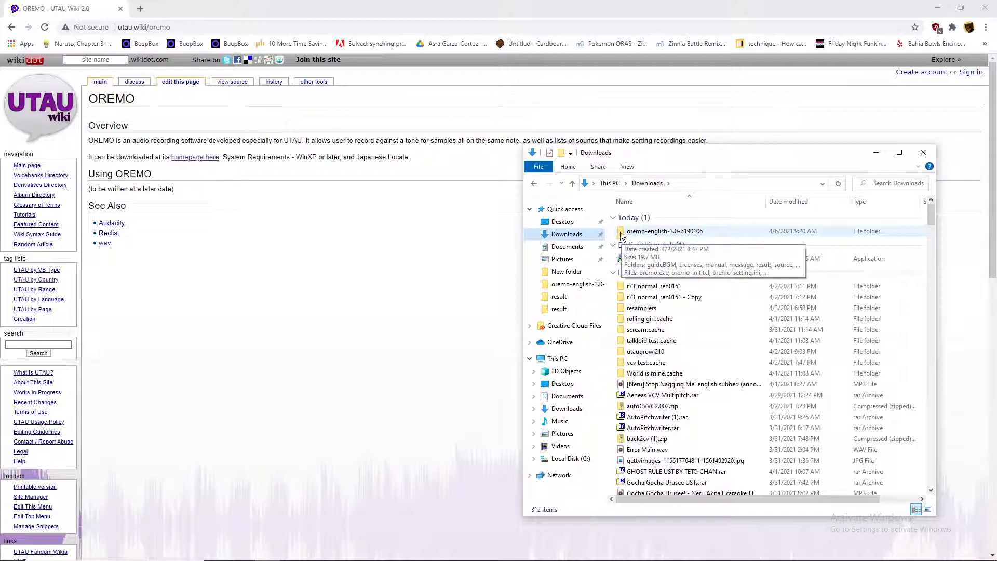
scroll(631, 264, down, 3)
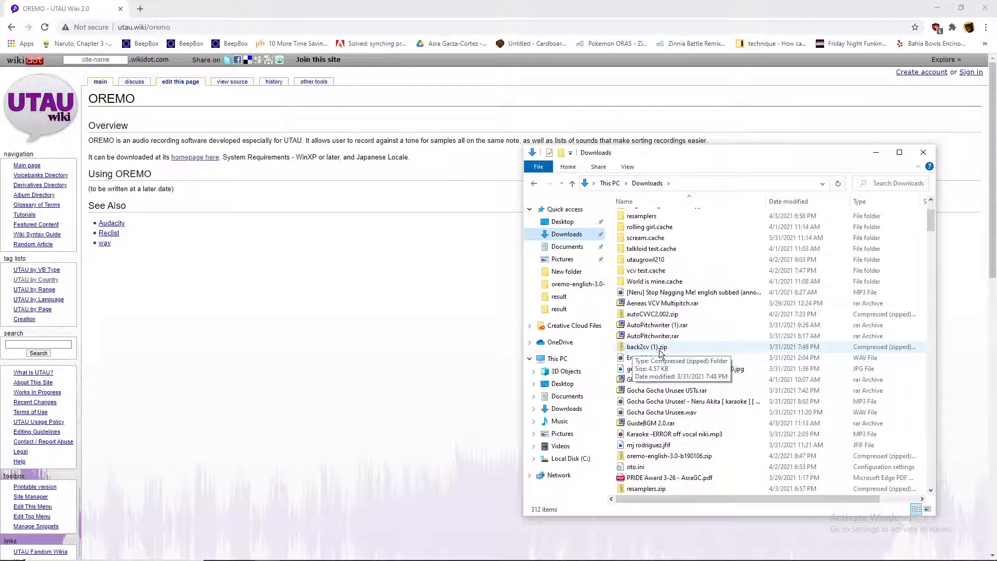
scroll(661, 351, up, 3)
scroll(670, 279, down, 5)
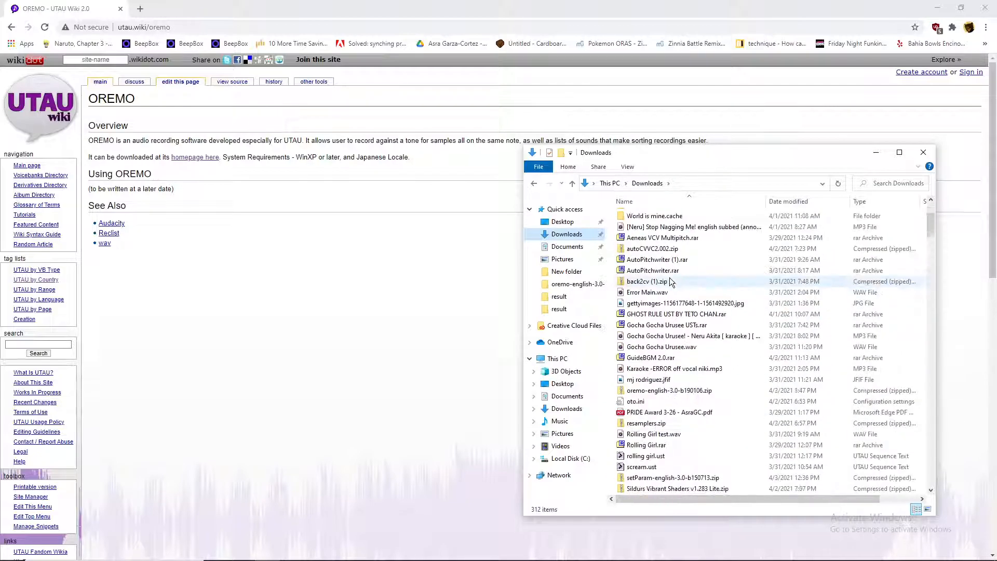
scroll(653, 391, down, 1)
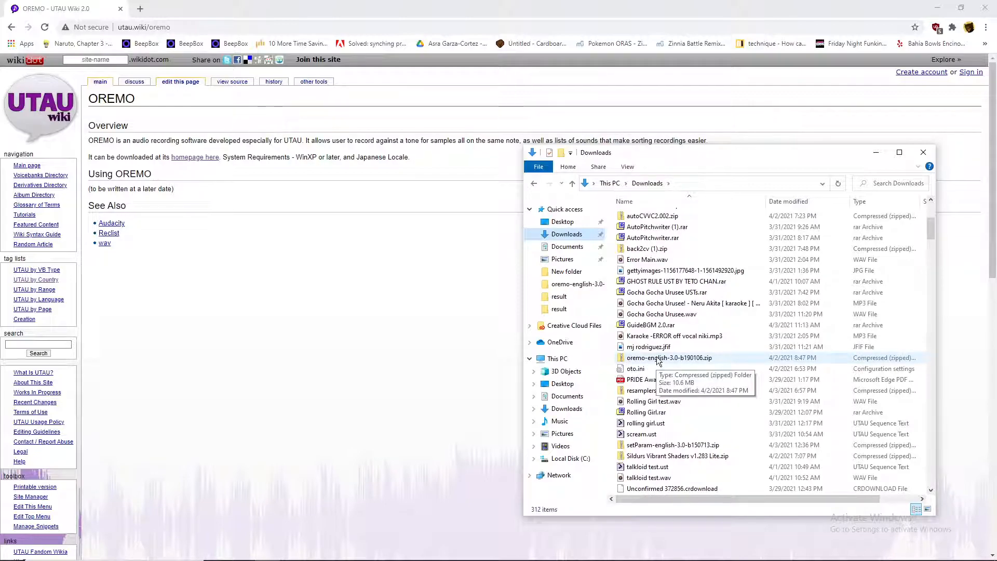
right_click(658, 360)
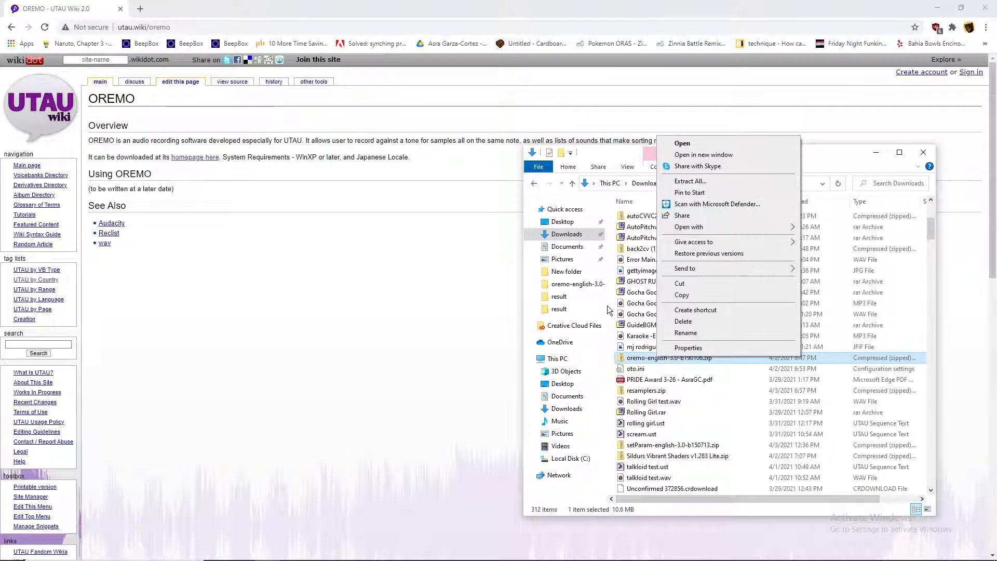
click(544, 214)
- Open the extracted oremo-english-3.0-b190106 folder in Downloads, highlight its contents and select oremo.exe
double_click(634, 233)
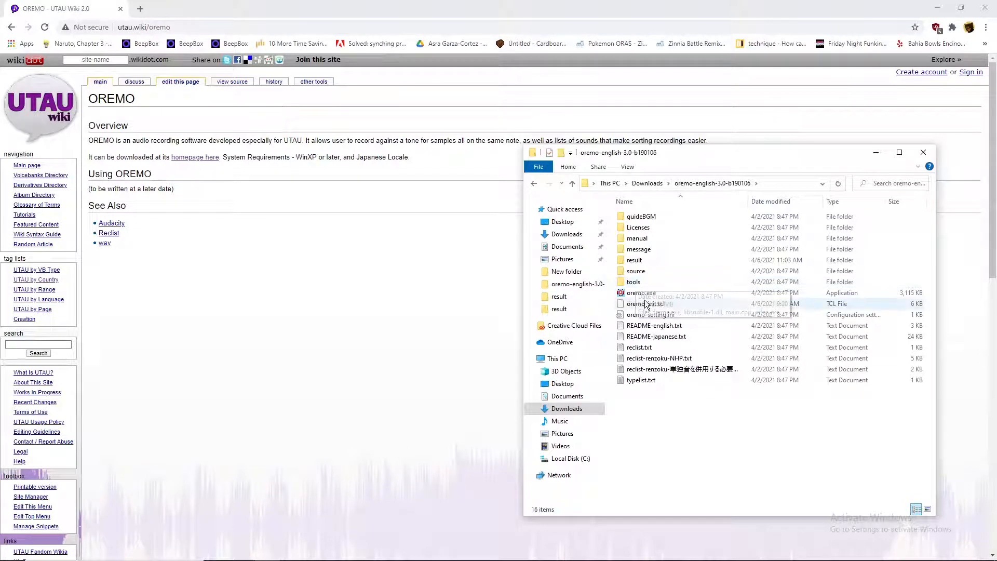
drag(613, 214, 667, 406)
click(667, 406)
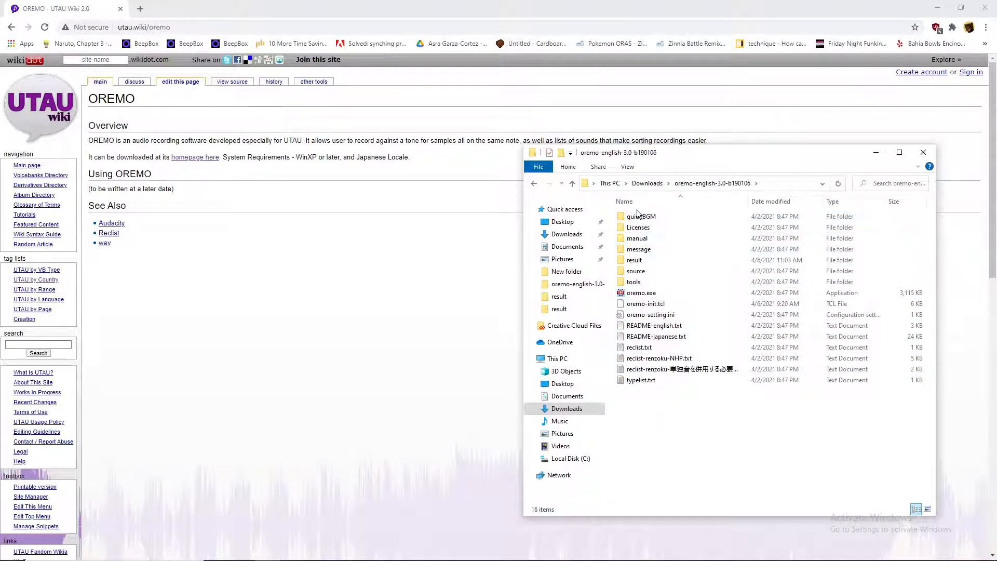
click(626, 295)
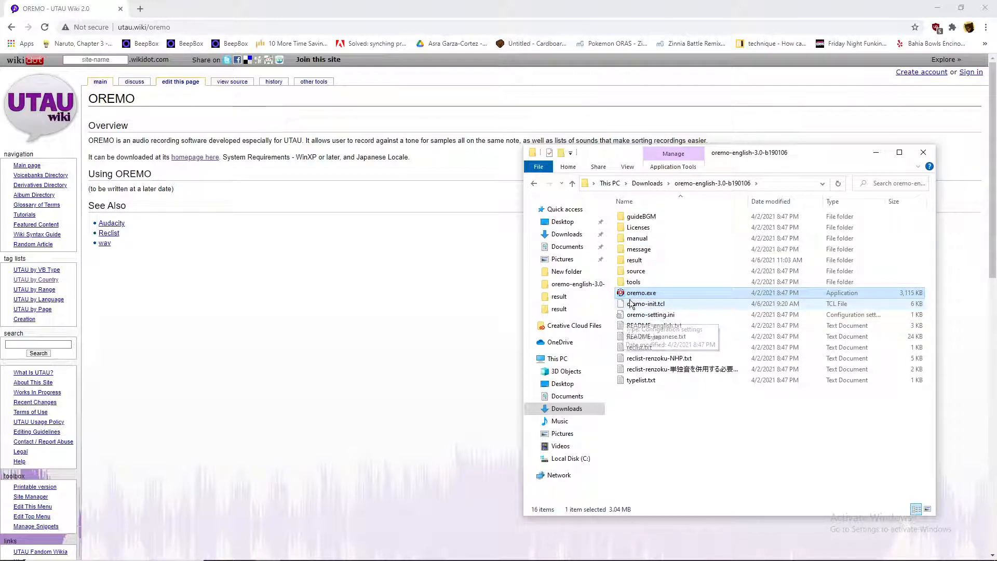
- Open README-english.txt, read through to the simple guide for recording voices, and close the file
double_click(632, 327)
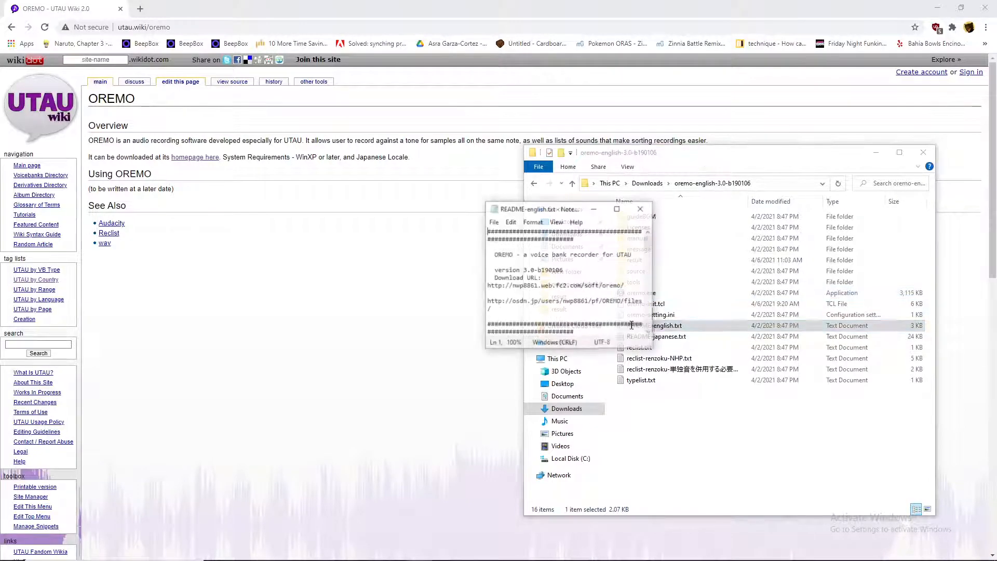
scroll(590, 247, down, 8)
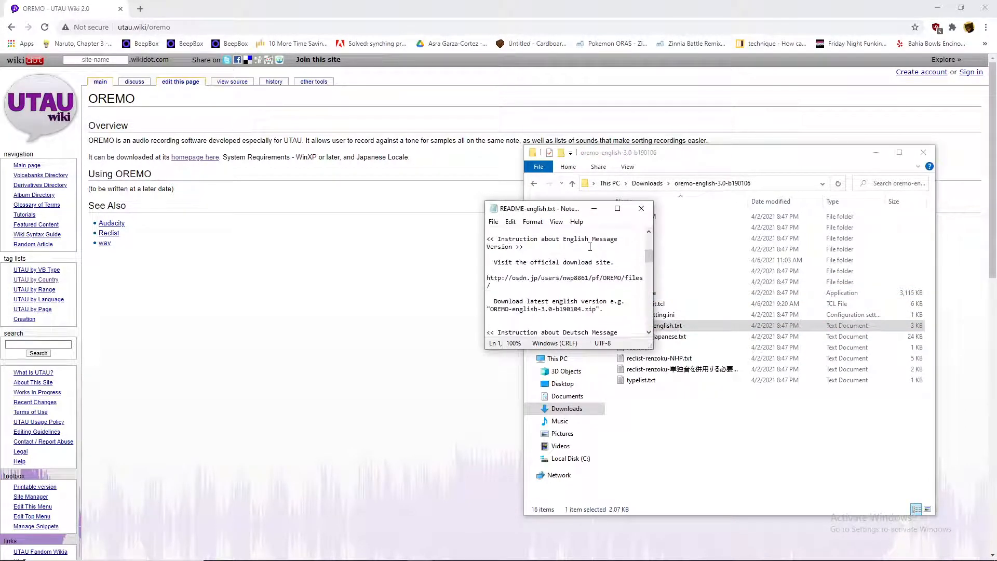
scroll(590, 246, down, 5)
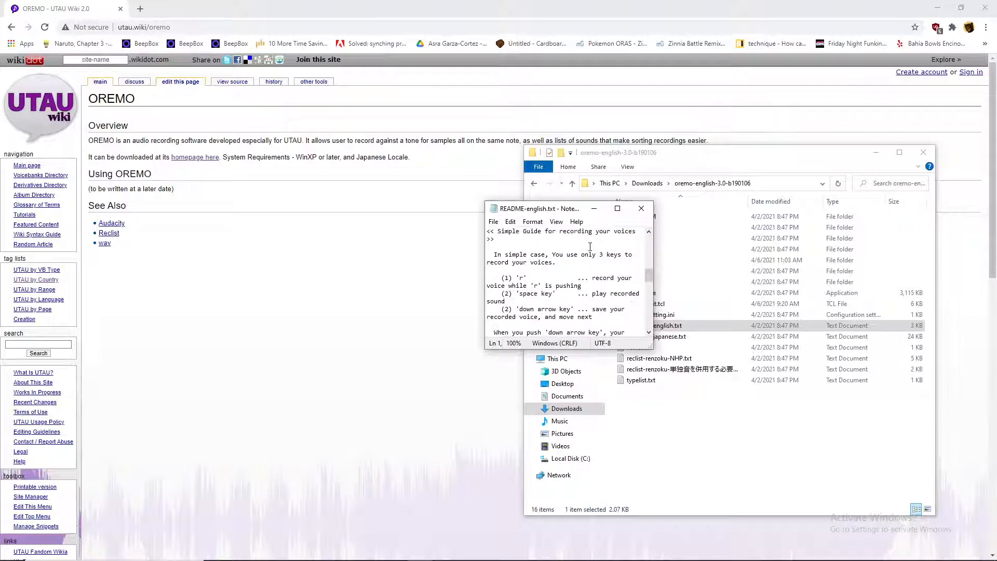
scroll(590, 246, down, 2)
click(641, 209)
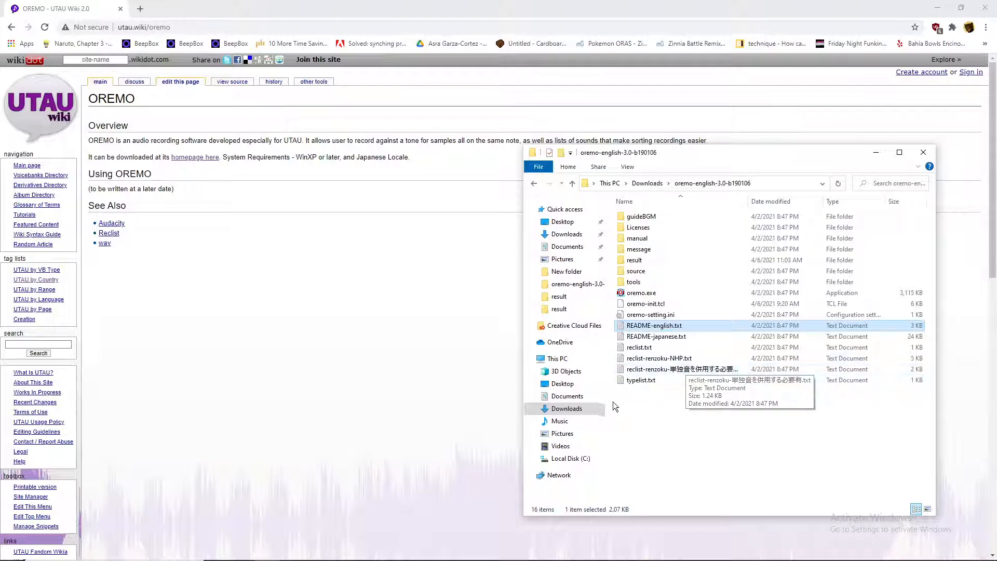
- Open reclist.txt, look through its list of Japanese syllables from start to end, and close the file
double_click(647, 347)
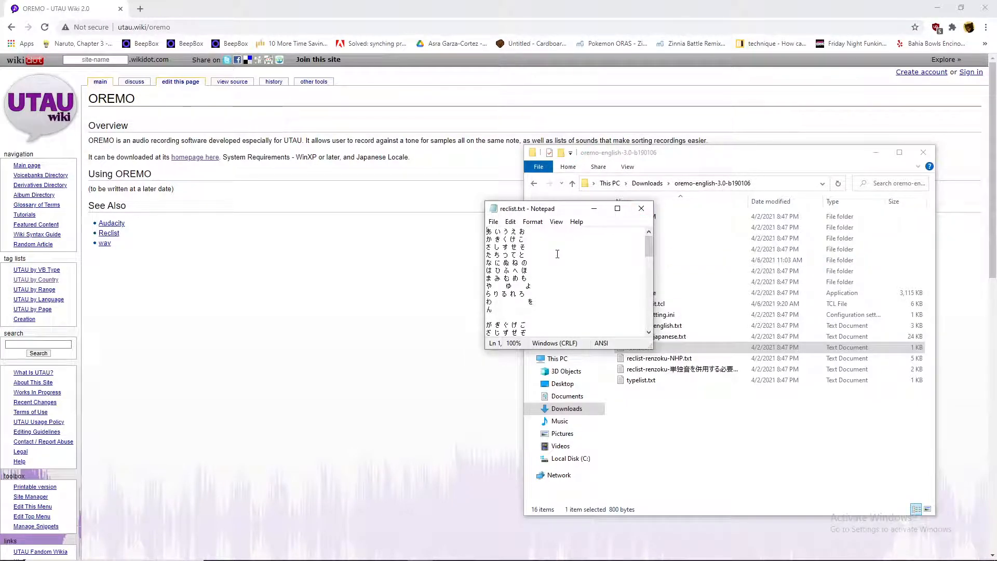
drag(487, 232, 554, 327)
scroll(553, 323, down, 5)
click(528, 288)
scroll(527, 288, down, 2)
scroll(527, 287, down, 5)
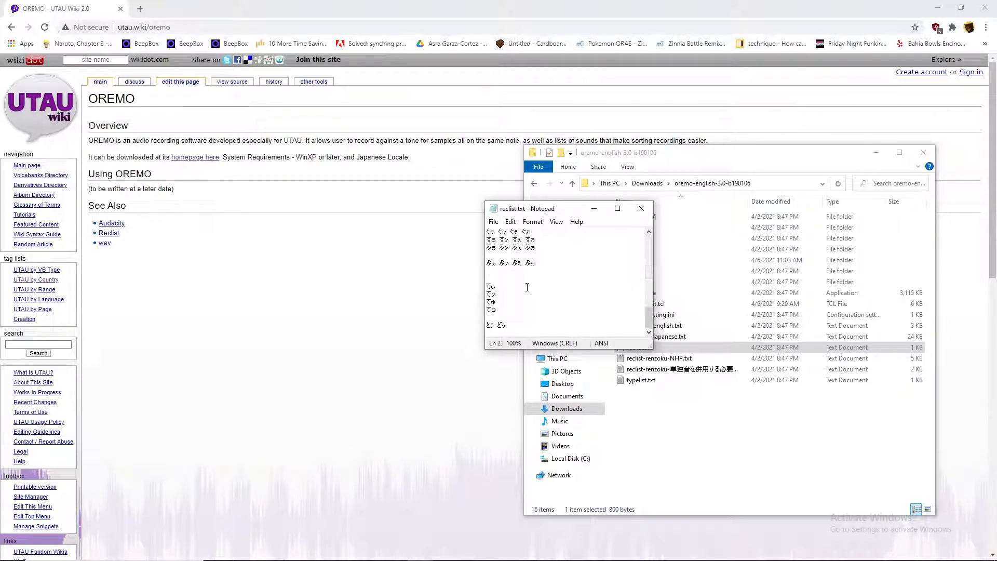
drag(653, 319, 649, 236)
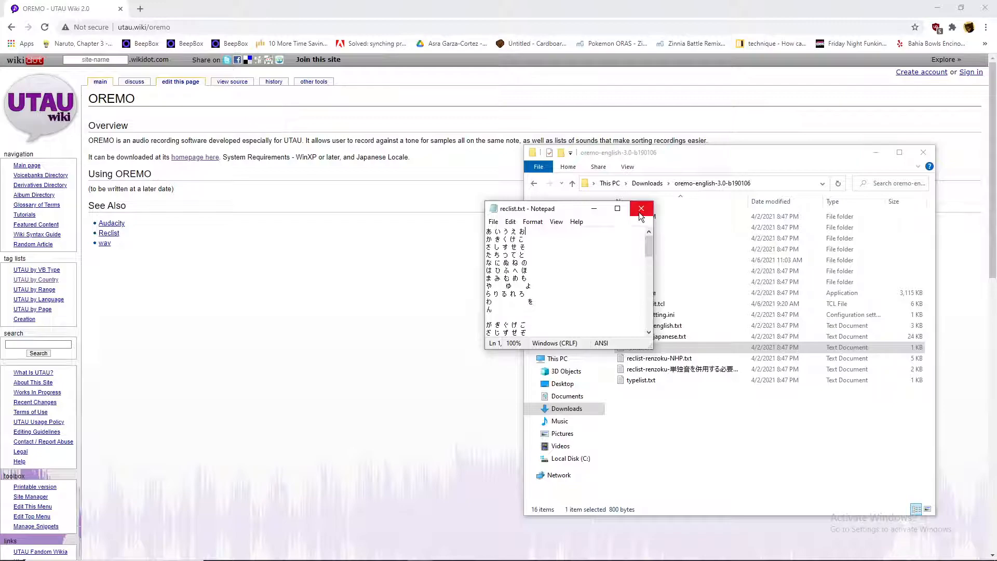
scroll(514, 276, down, 10)
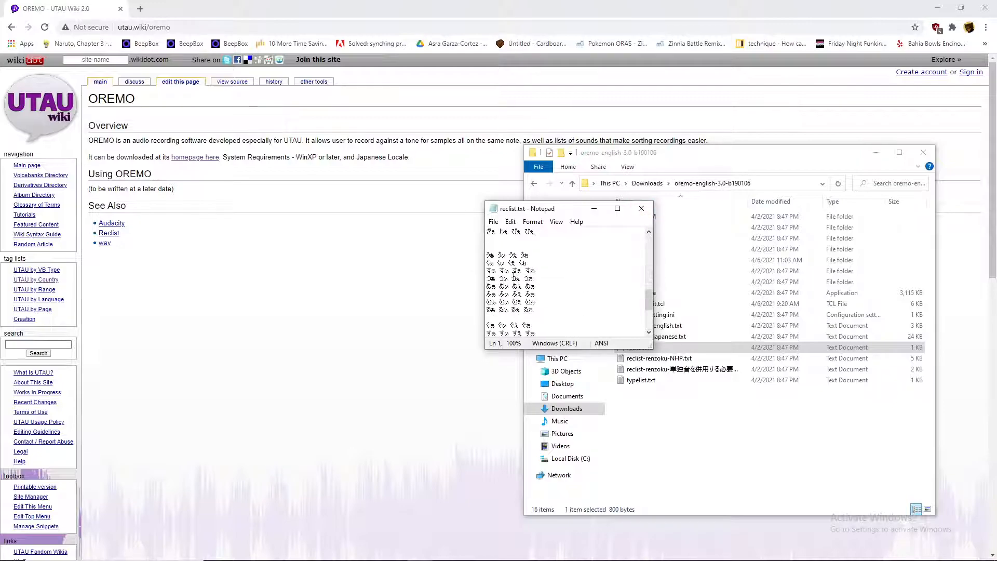
scroll(514, 277, up, 10)
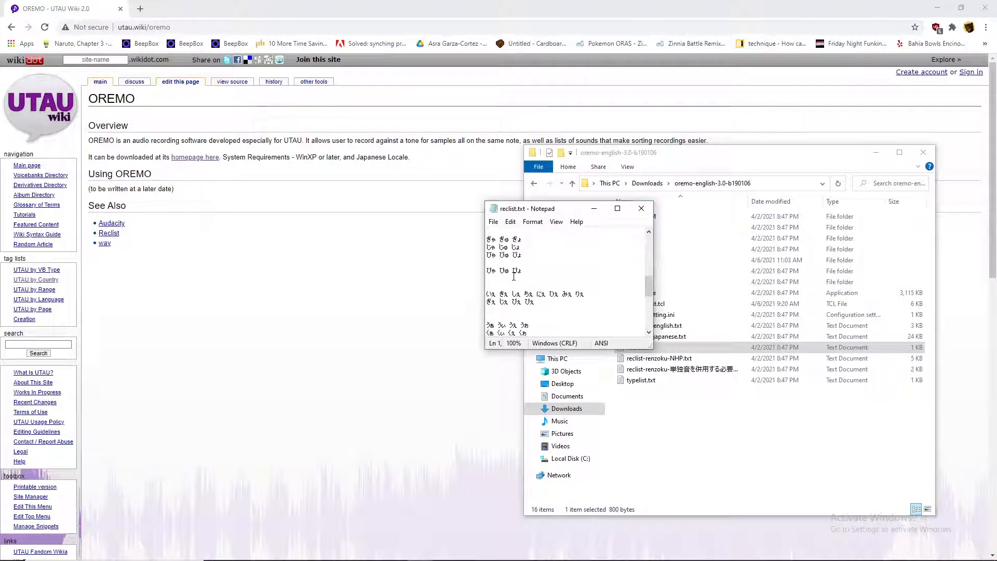
click(643, 210)
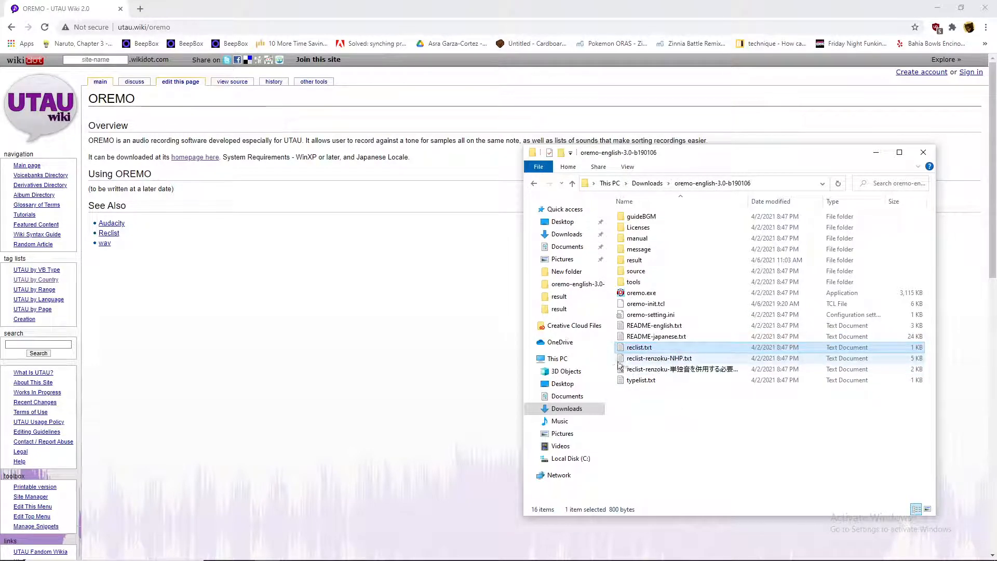
- Point out the remaining text files, look through the recording list in reclist-renzoku-NHP.txt, and close it
drag(612, 361, 650, 393)
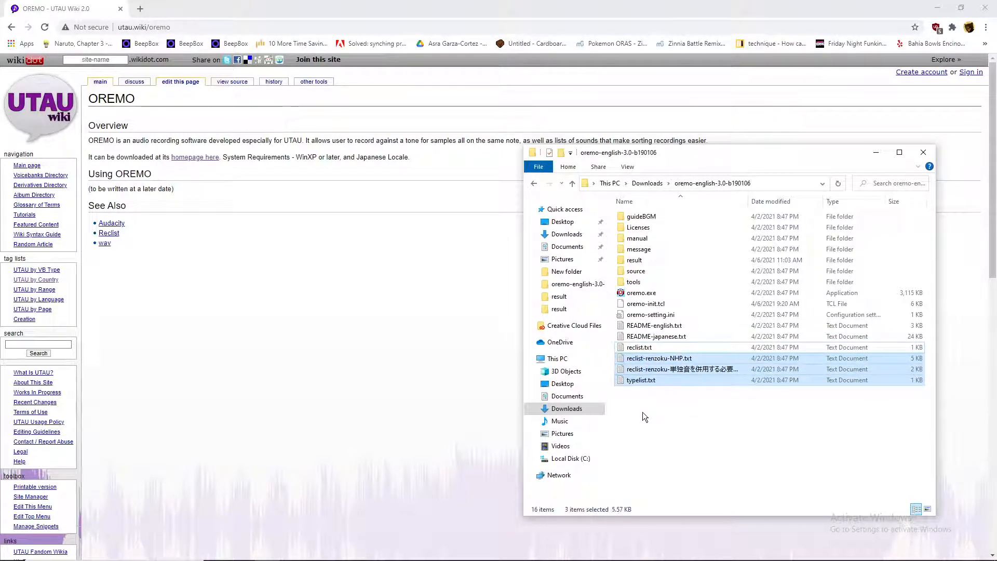
click(643, 415)
double_click(659, 359)
scroll(603, 281, down, 18)
scroll(603, 281, down, 9)
drag(650, 268, 649, 240)
scroll(599, 276, up, 7)
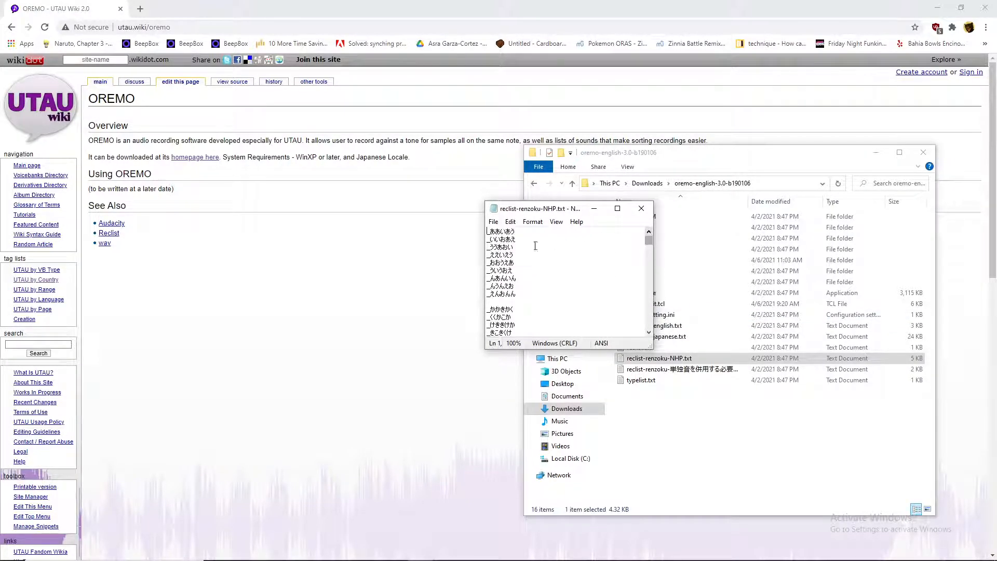
click(642, 209)
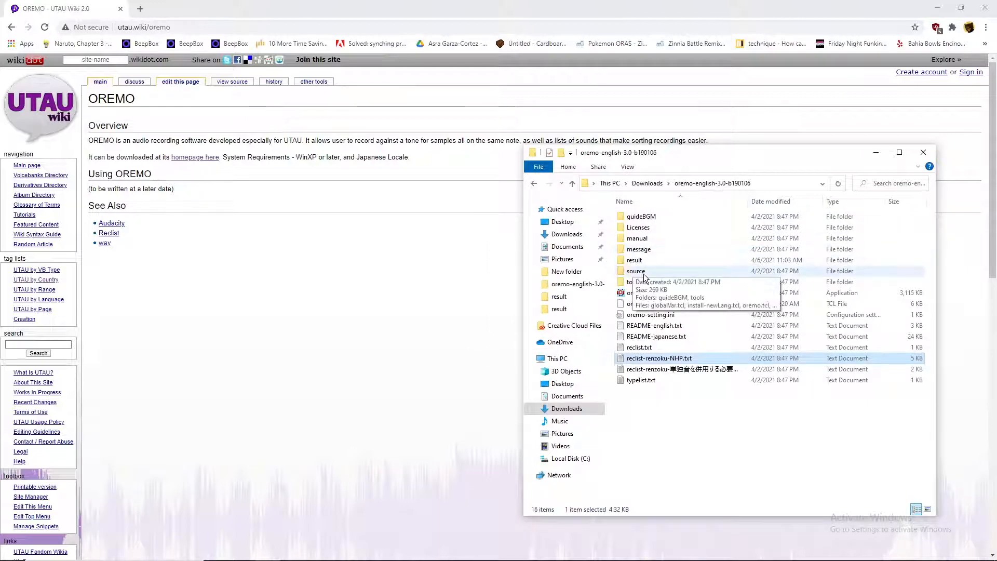
- Open the guideBGM folder, play F4-100bpm.wav with repeat turned on, and close the music player
double_click(639, 216)
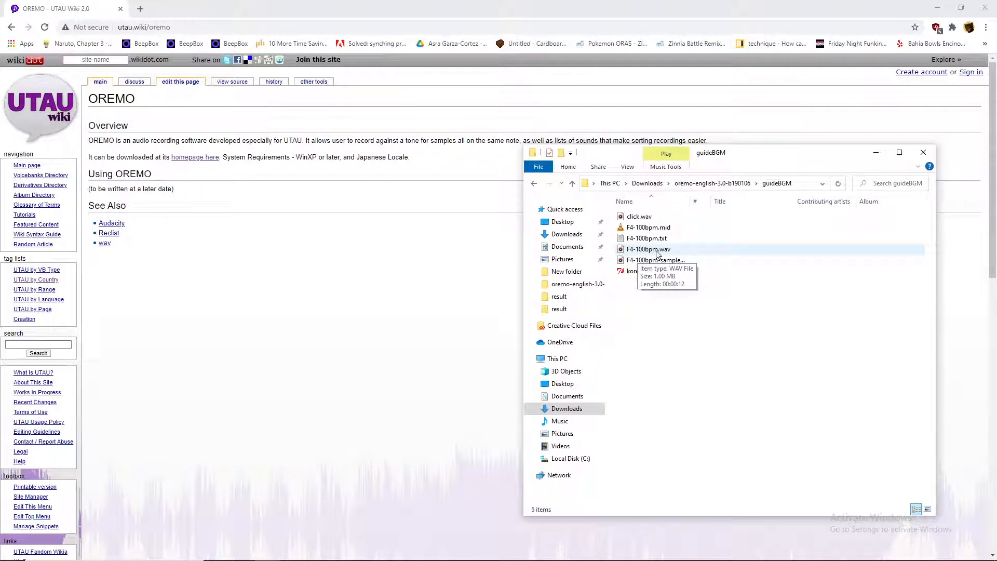
double_click(657, 251)
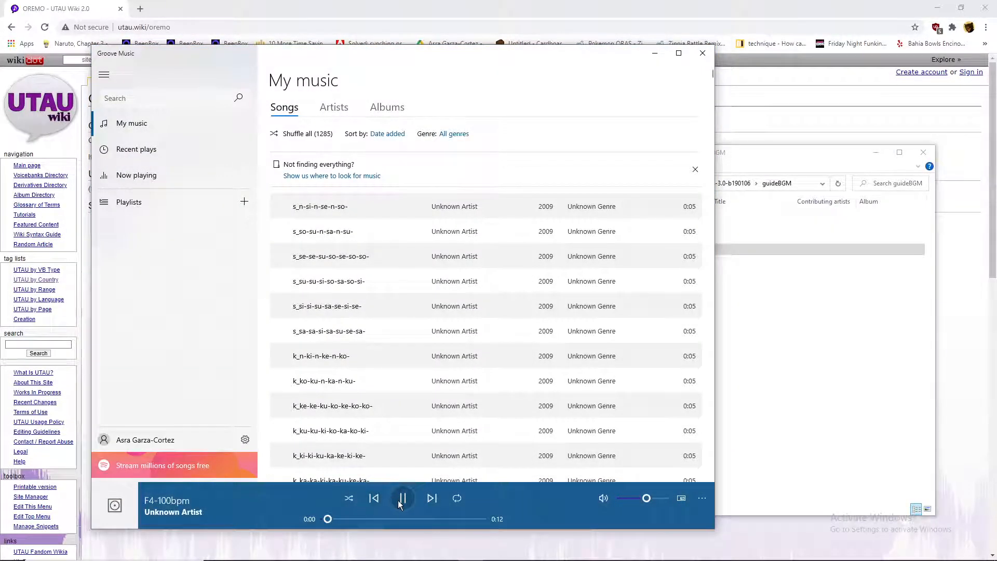
click(457, 499)
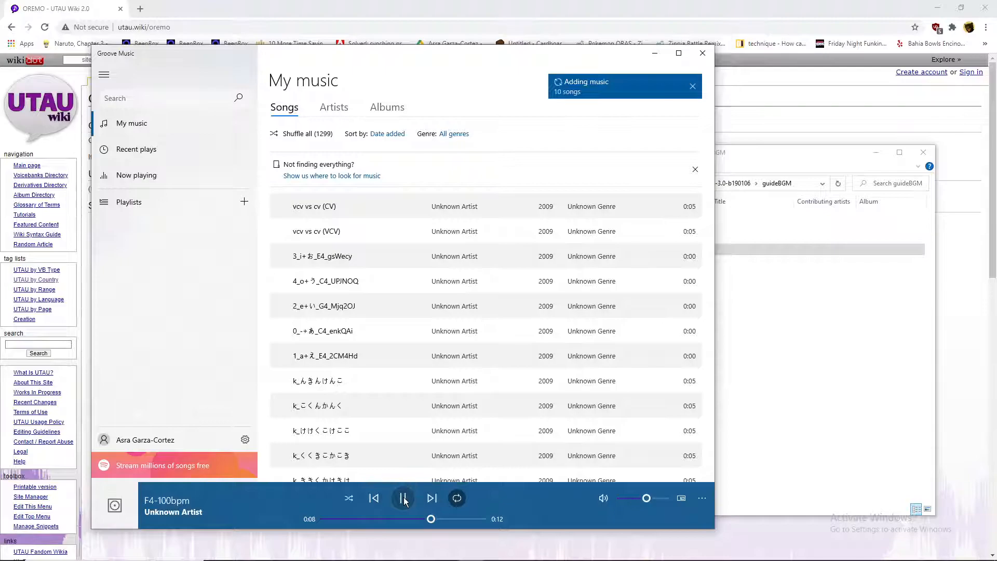
click(703, 53)
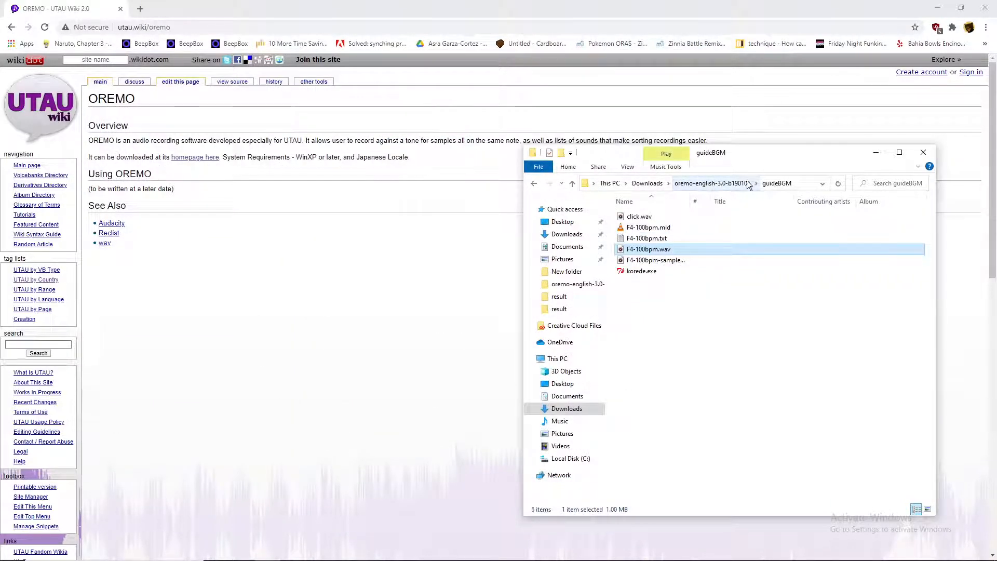
- Review the recorded WAV files in OREMO's result folder and return to the oremo-english-3.0-b190106 folder
click(706, 183)
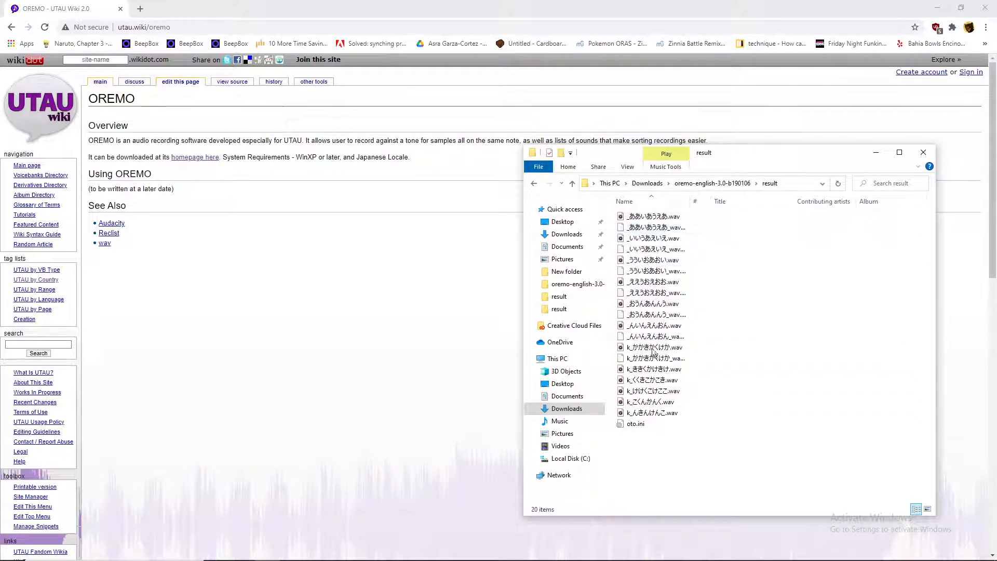
drag(615, 213, 688, 412)
click(687, 413)
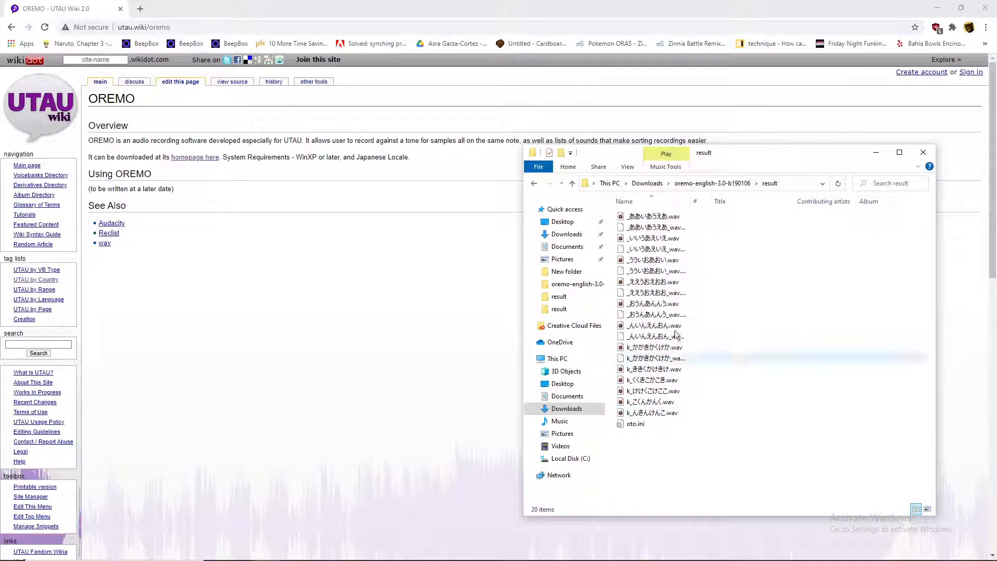
click(720, 185)
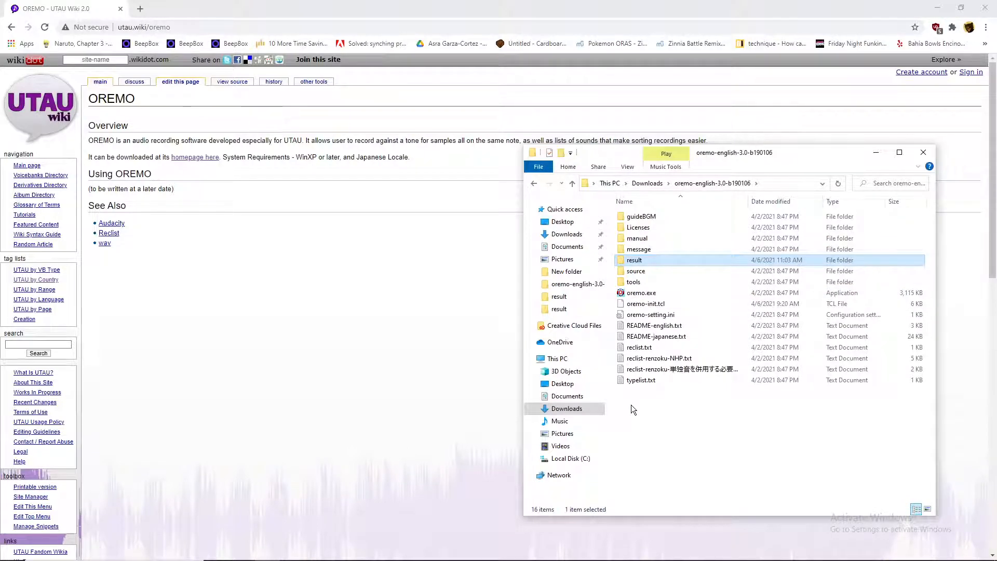
- Launch oremo.exe and look through the default list of syllables to record, from start to end
double_click(651, 295)
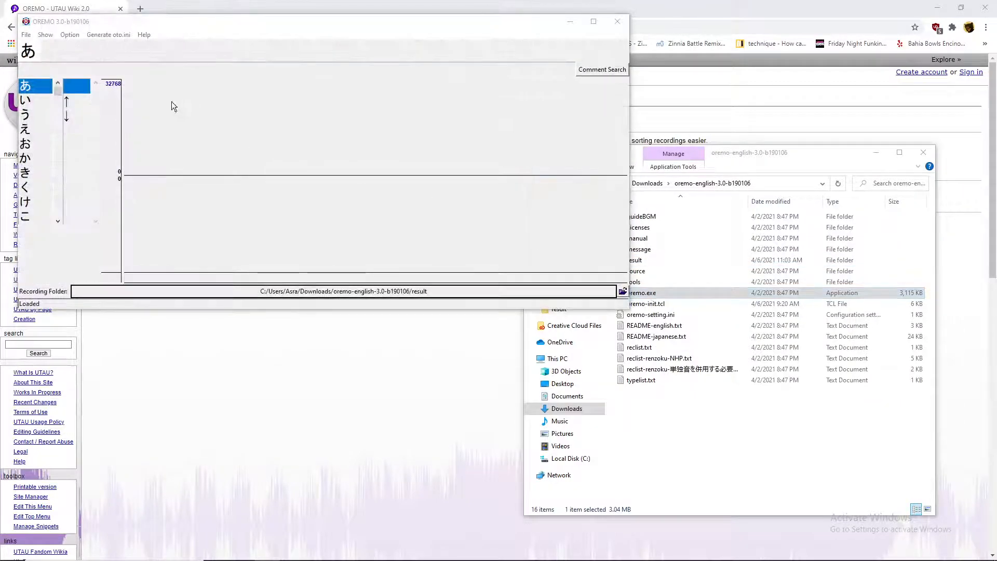
scroll(50, 111, down, 15)
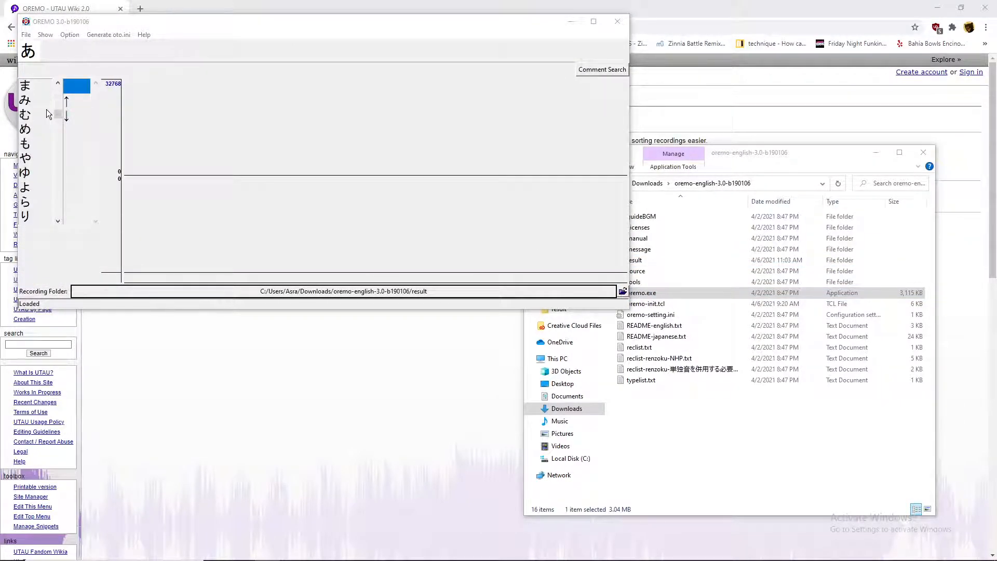
scroll(46, 109, down, 20)
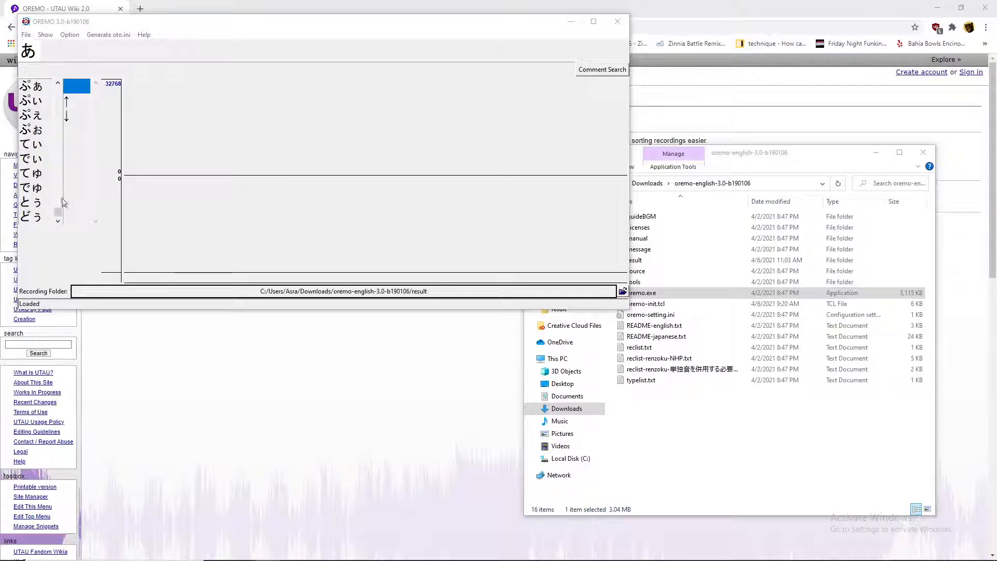
drag(57, 214, 56, 93)
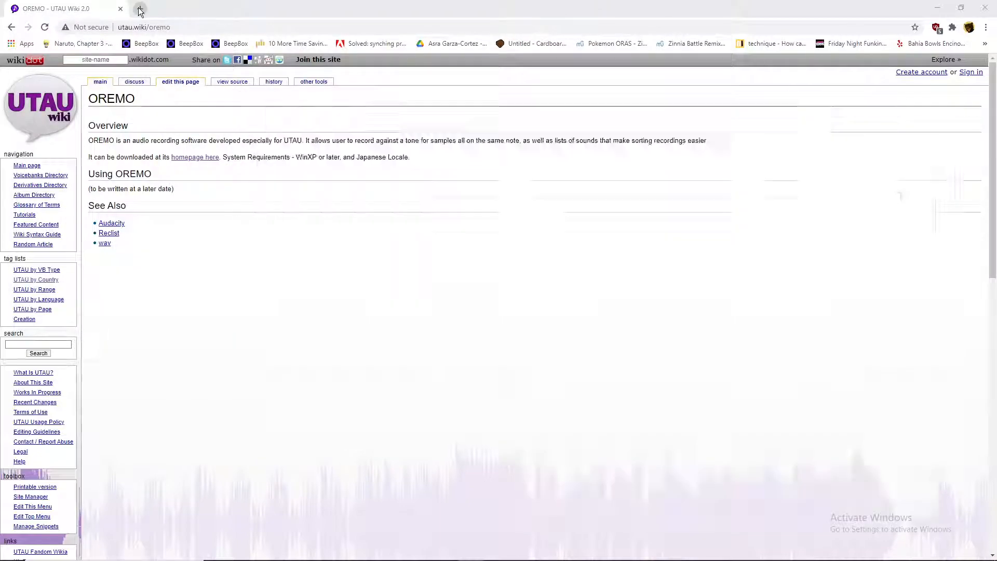
- Switch to Chrome, search Google for "vcv reclist" in a new tab and look over the results
click(140, 9)
text(vcv)
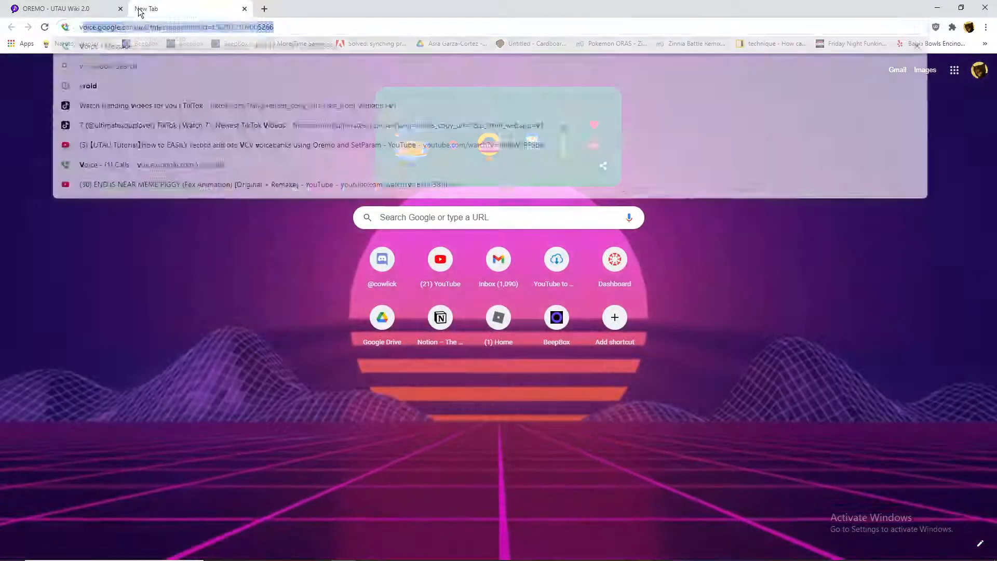
key(Down)
key(Return)
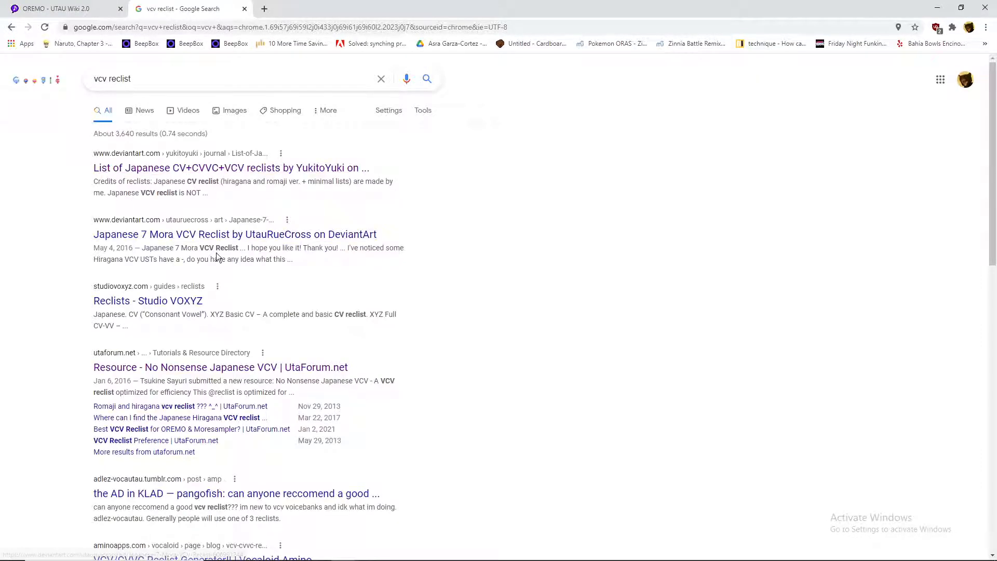
scroll(228, 276, down, 1)
scroll(229, 281, down, 5)
scroll(229, 276, up, 6)
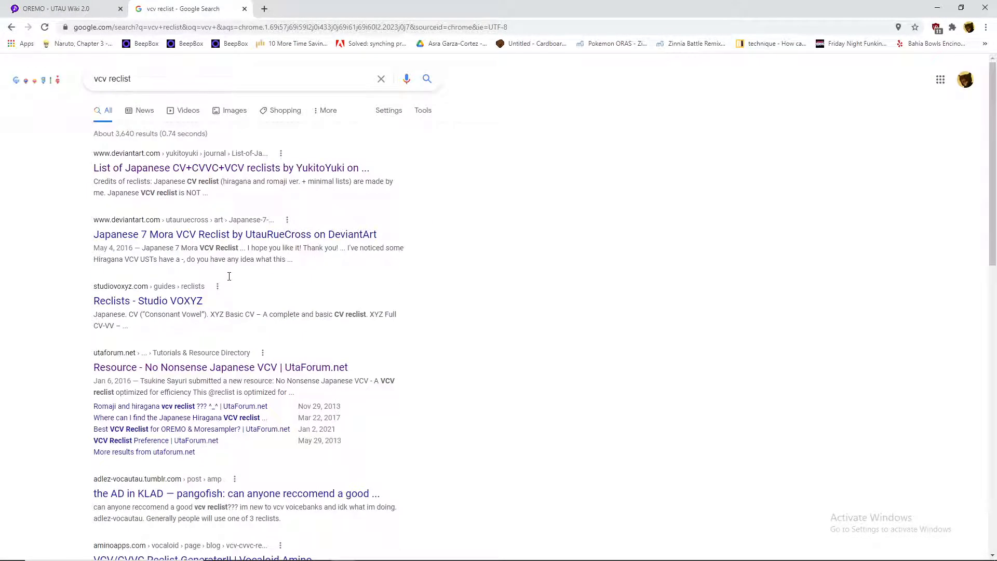
- Open the DeviantArt list of Japanese CV+CVVC+VCV reclists, look over the 7-mora VCV downloads, and return to the OREMO wiki page
click(228, 172)
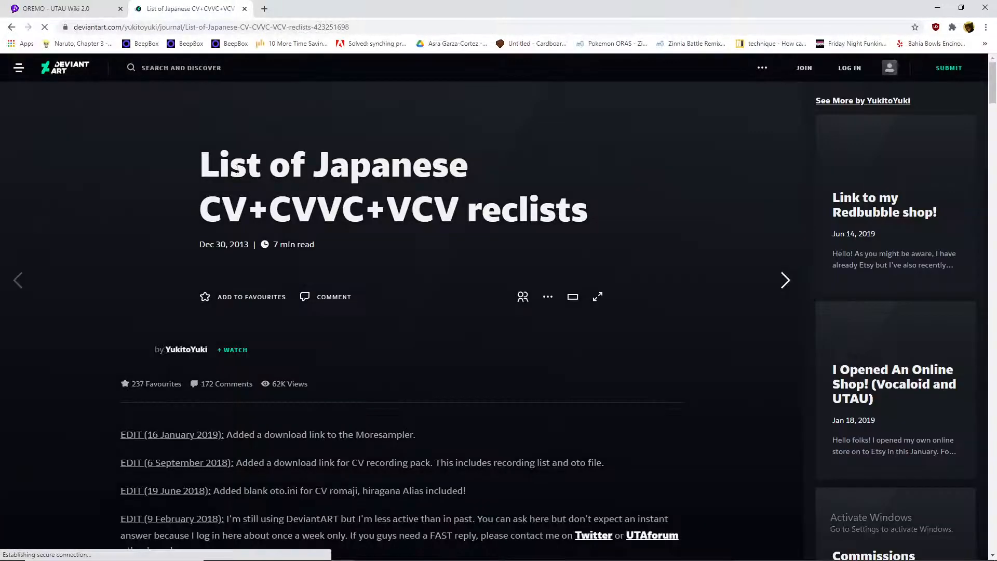
scroll(246, 192, down, 10)
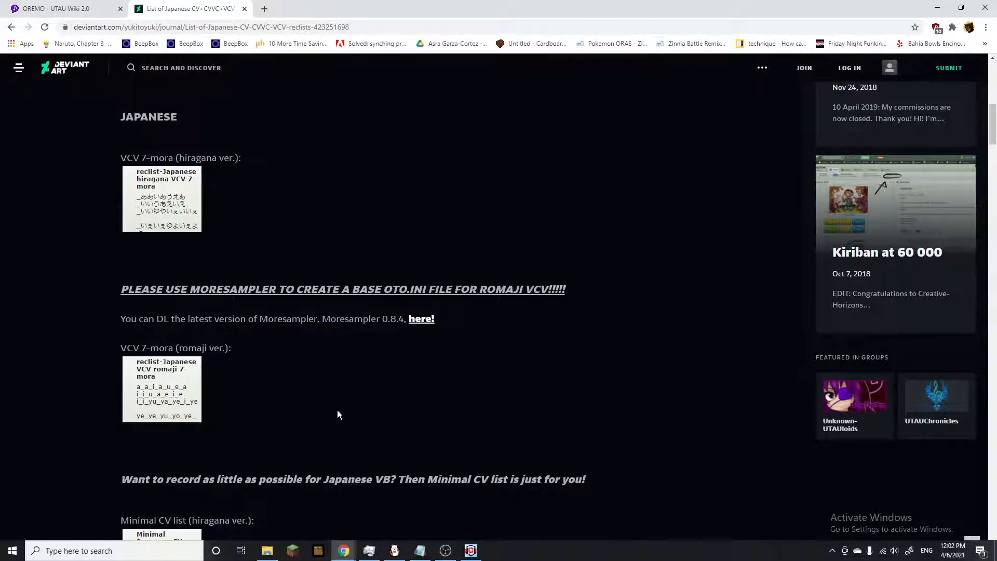
scroll(338, 410, up, 5)
click(78, 9)
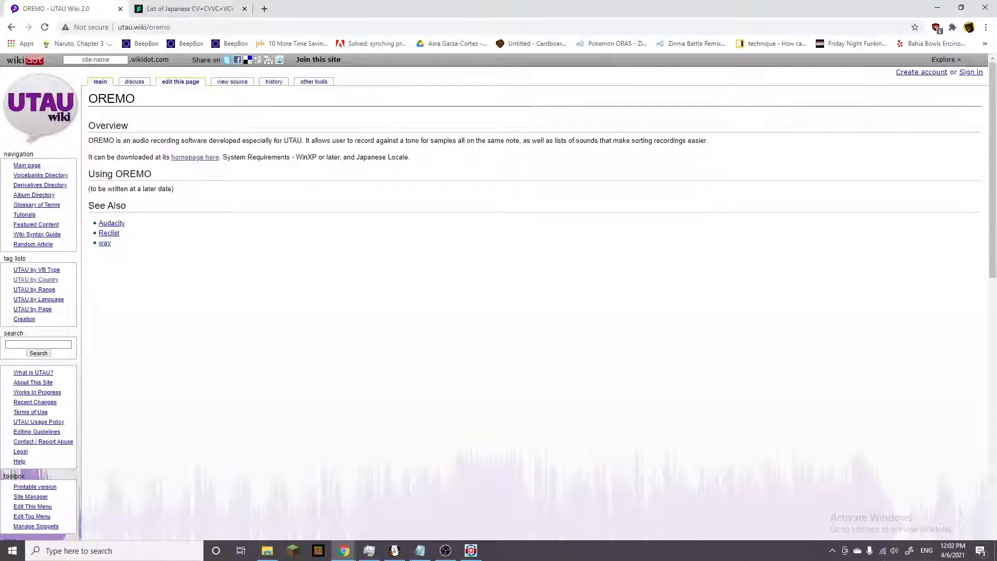
- Switch to OREMO and load the VCV reclist text file from the Downloads folder as the voice list
mouse_move(472, 555)
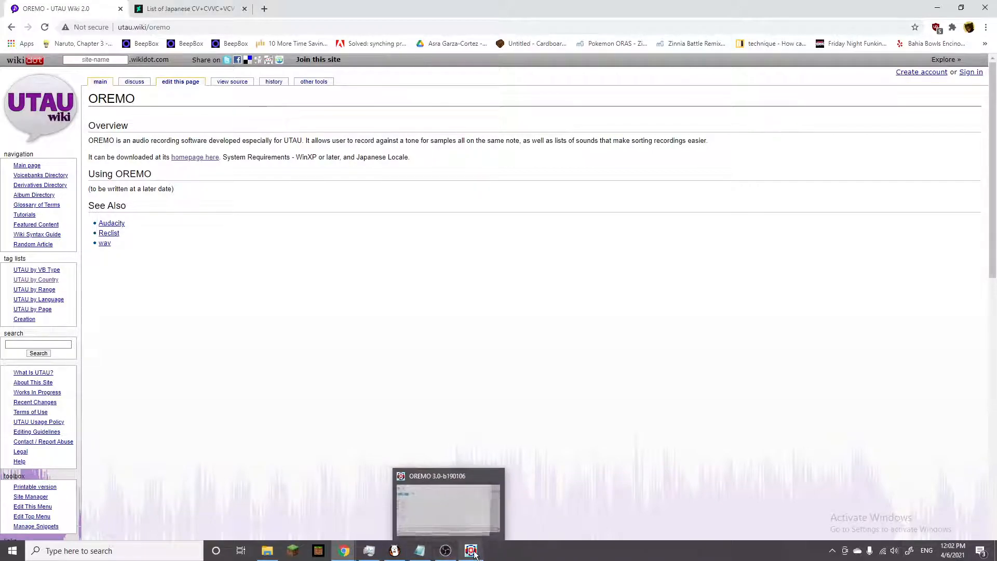
click(469, 494)
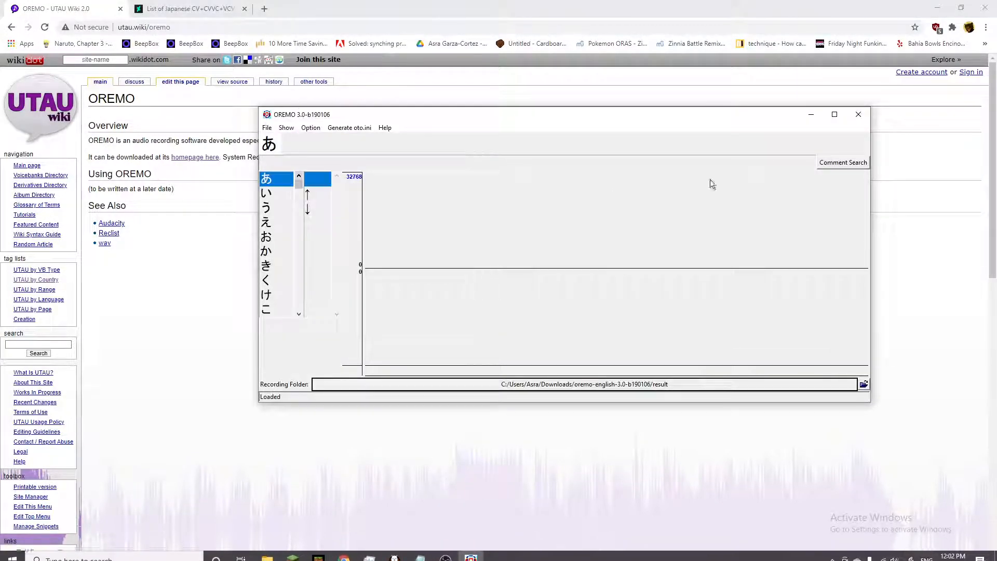
drag(725, 116, 708, 112)
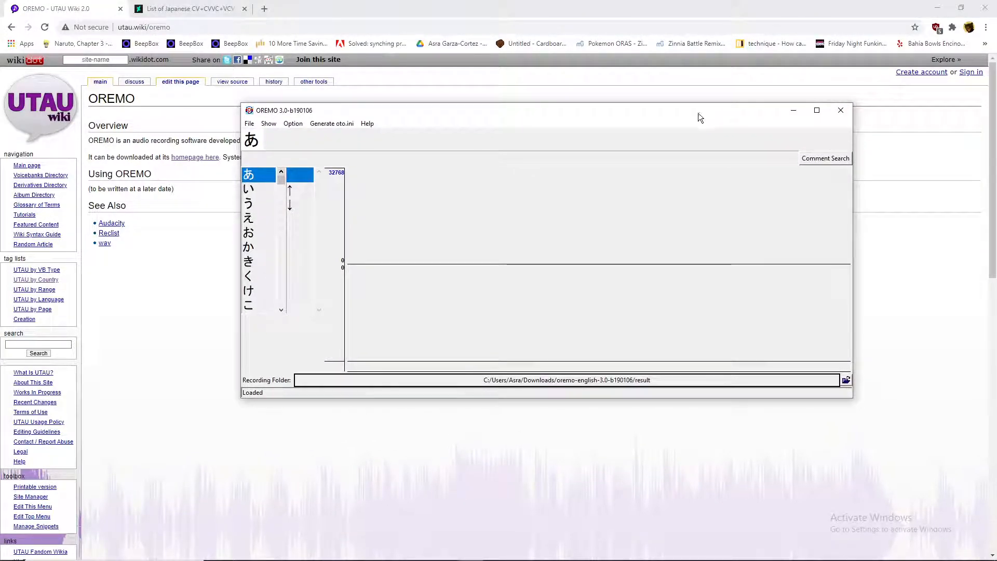
click(248, 124)
click(271, 153)
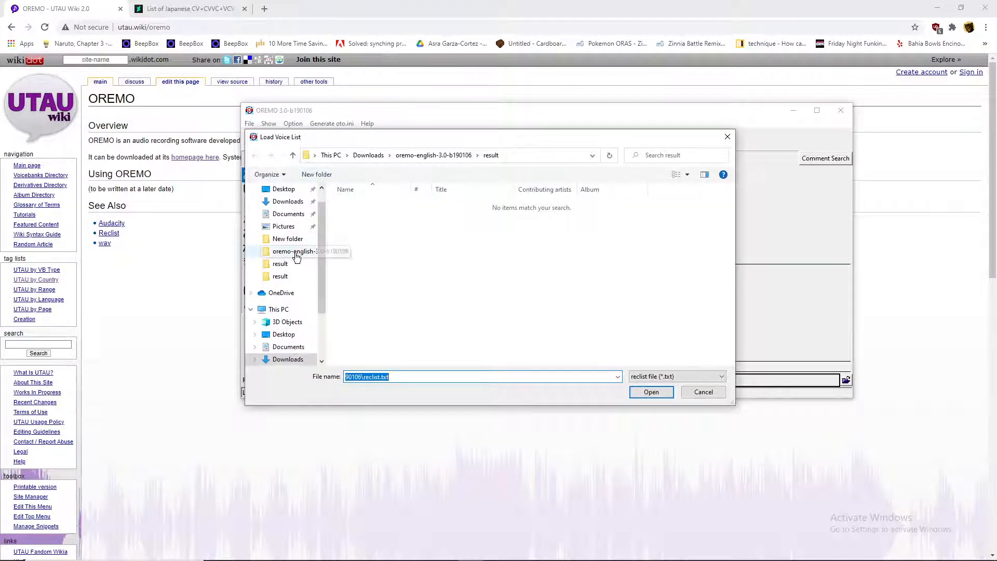
scroll(296, 252, up, 1)
click(285, 222)
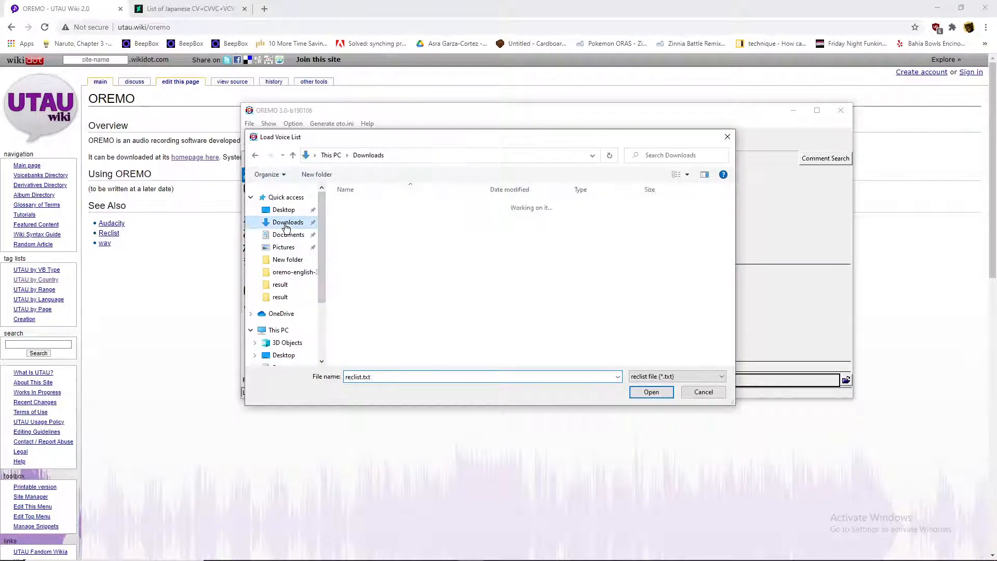
scroll(387, 226, down, 1)
click(376, 306)
click(647, 393)
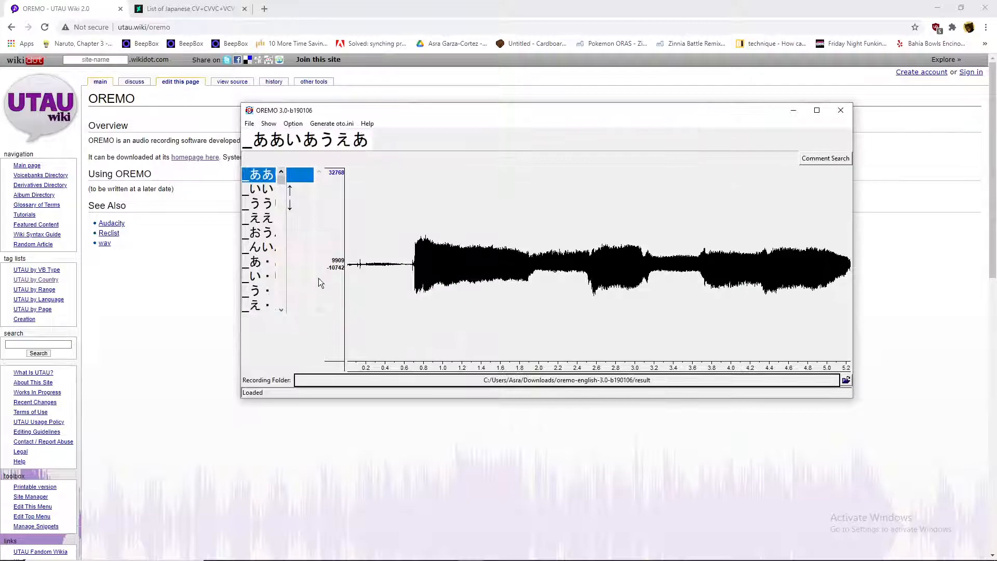
- Look through the loaded VCV voice list as far as the sh_ entries and return to the first line, _ああいあうえあ
scroll(267, 229, down, 2)
click(263, 206)
click(263, 218)
scroll(260, 223, down, 2)
scroll(260, 223, up, 1)
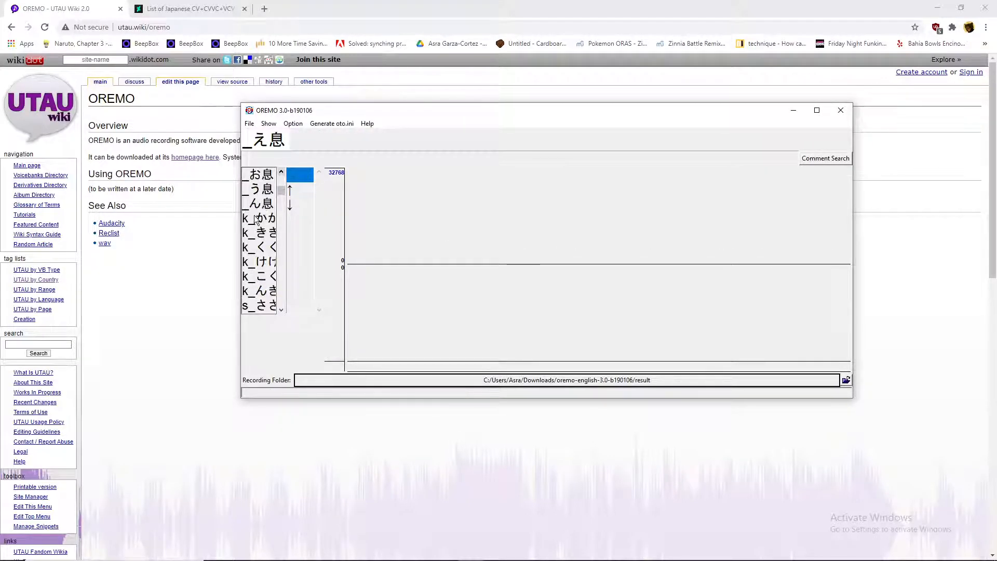
click(262, 232)
drag(279, 192, 281, 202)
click(260, 207)
scroll(260, 208, up, 2)
scroll(261, 207, down, 2)
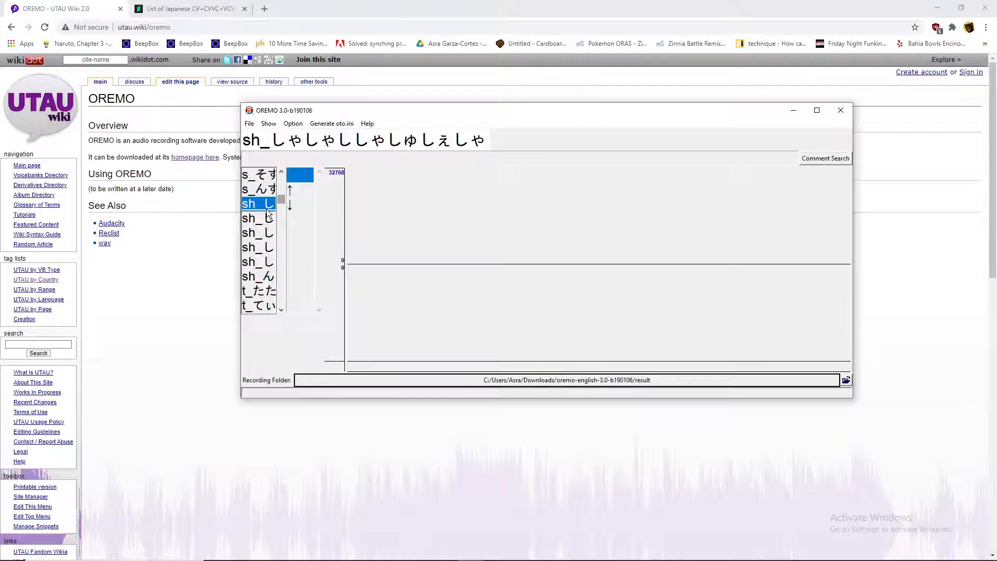
scroll(265, 210, up, 10)
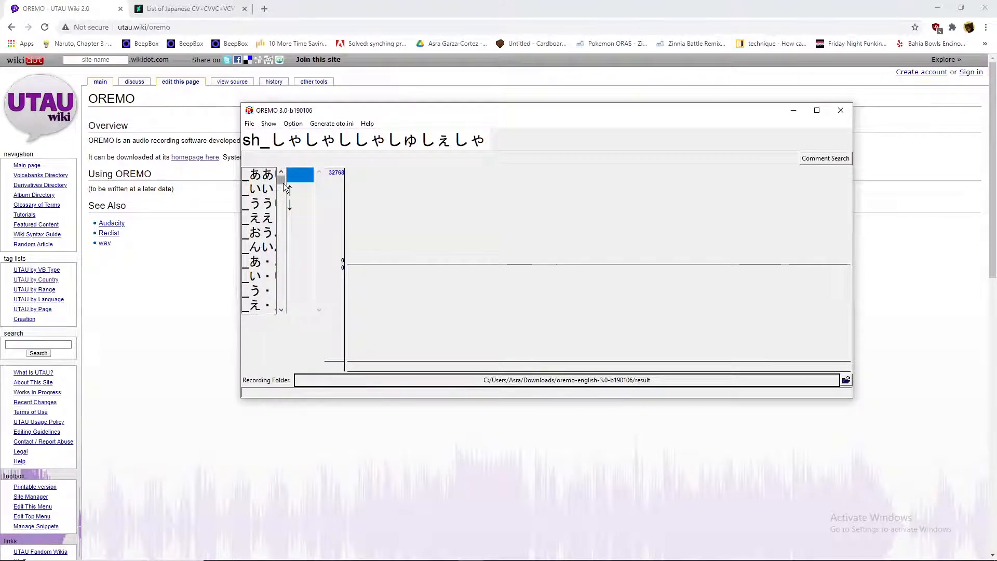
mouse_move(281, 182)
mouse_down()
mouse_move(285, 264)
mouse_move(282, 174)
mouse_up()
click(255, 174)
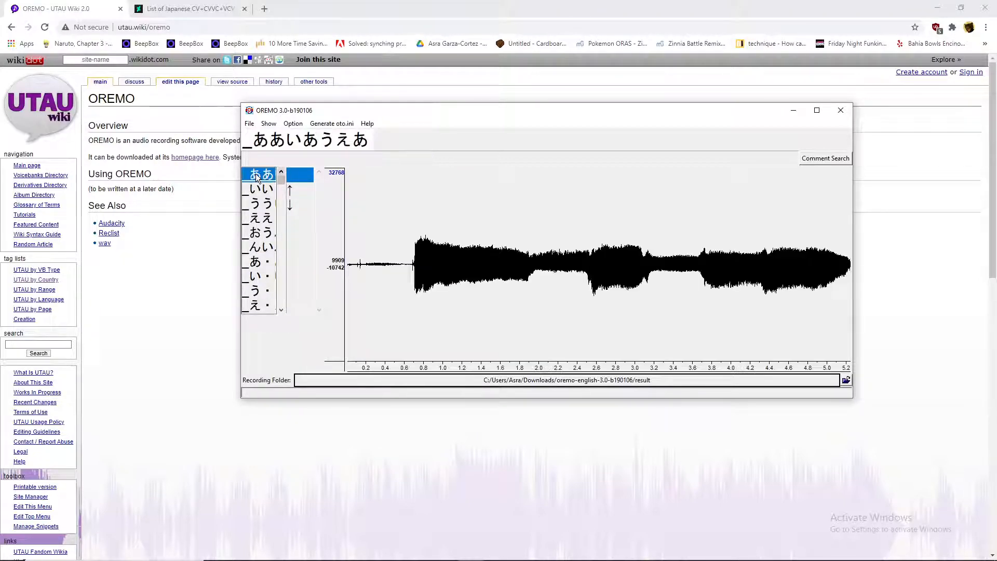
- Compare the first line _ああいあうえあ with other entries in the voice list, and select sh_しゃしゃししゃしゅしぇしゃ
scroll(257, 208, down, 2)
click(263, 189)
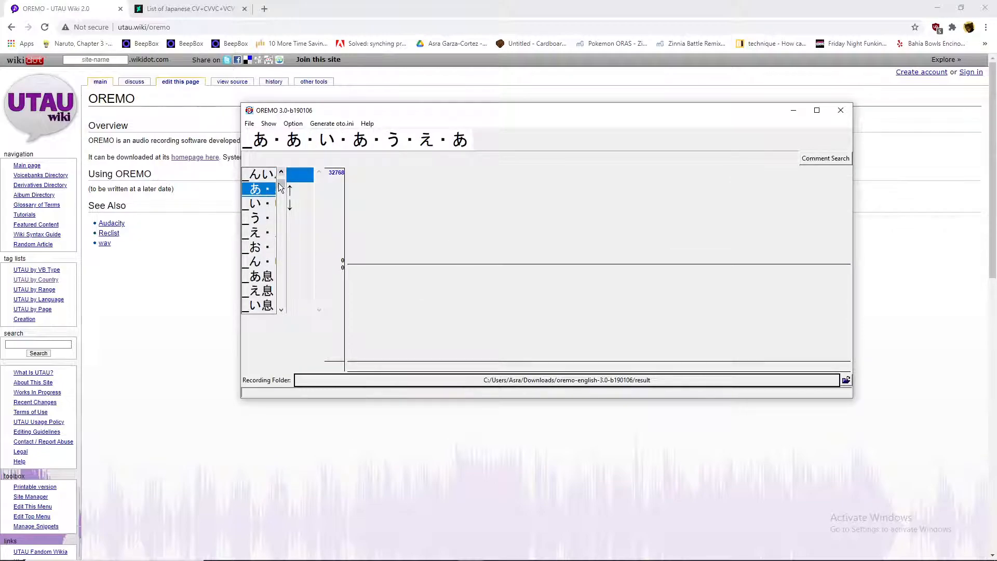
scroll(270, 179, up, 3)
click(263, 176)
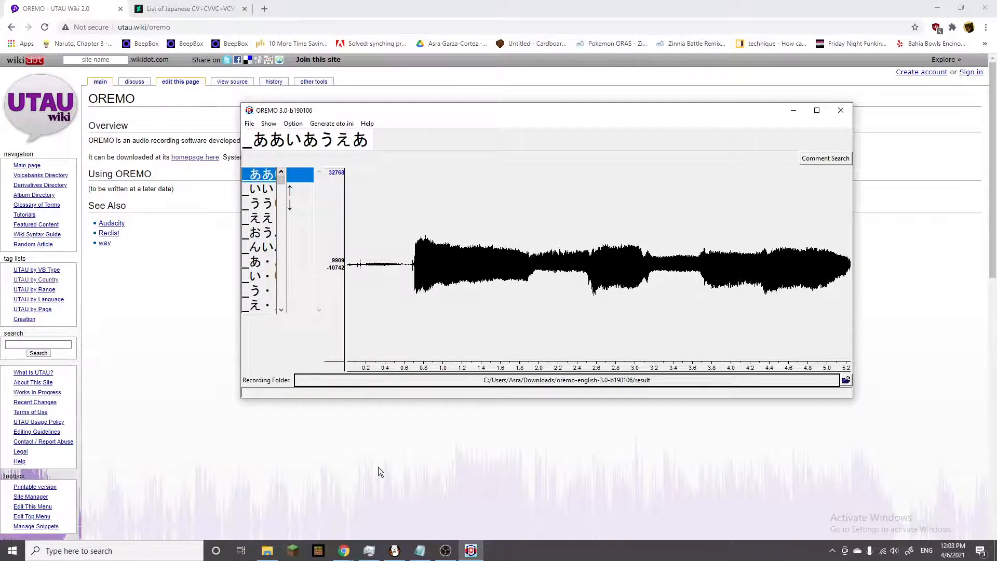
scroll(261, 286, down, 5)
scroll(261, 285, up, 2)
scroll(262, 286, down, 4)
click(259, 247)
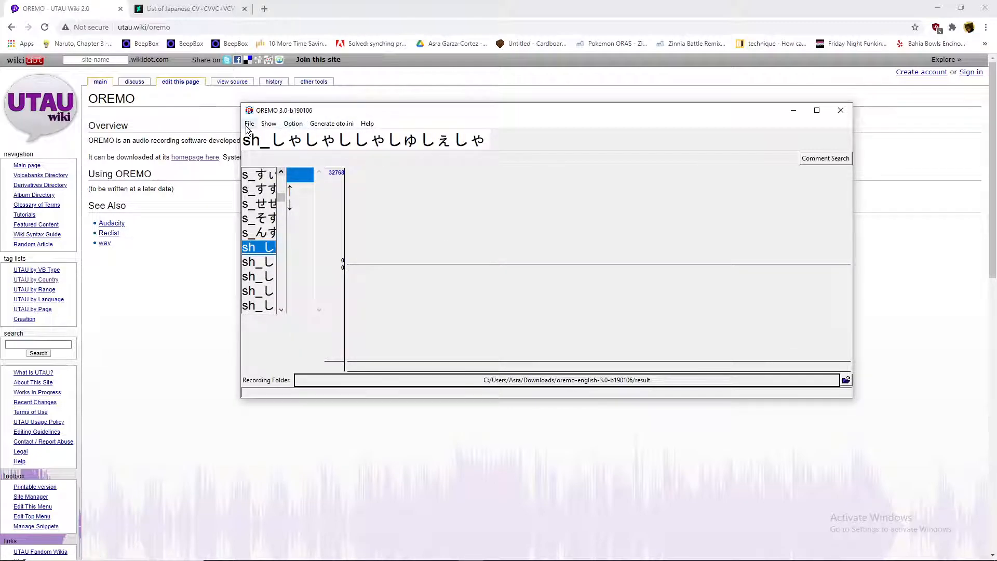
- Open the recording style settings, try the manual and automatic modes, and choose Automatic recording 2, which plays the guide music repeatedly
click(288, 124)
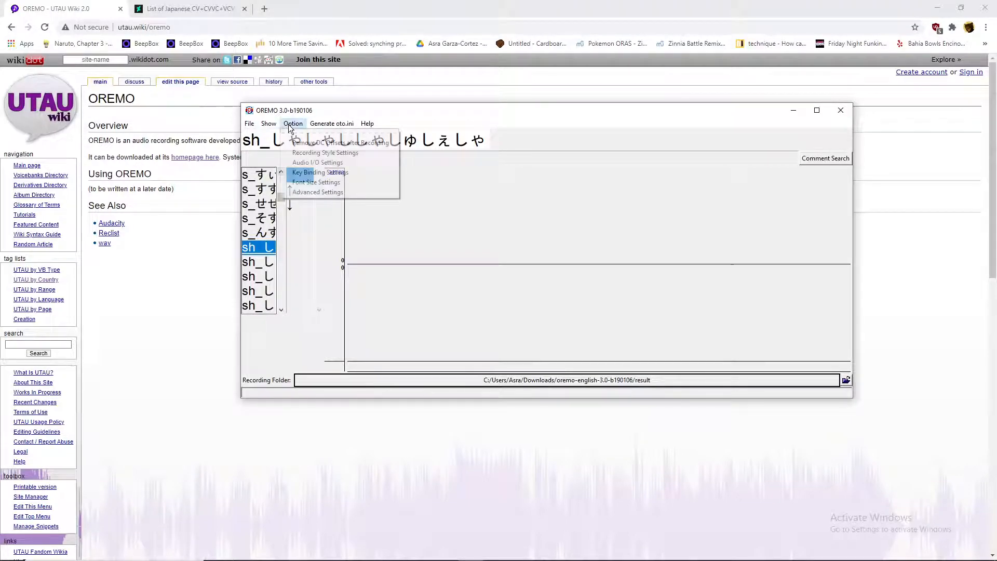
click(300, 151)
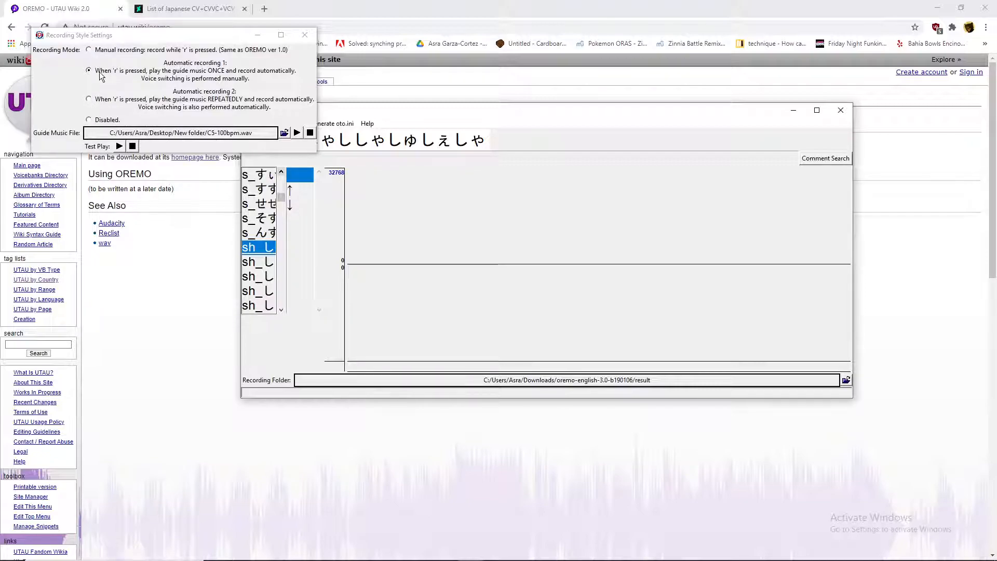
click(89, 50)
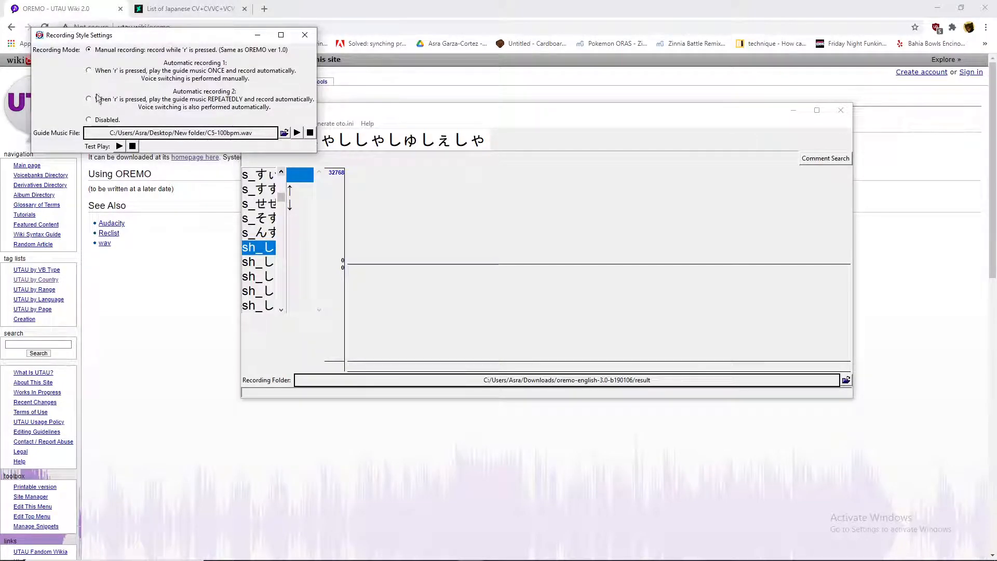
click(89, 71)
click(88, 98)
click(88, 70)
click(88, 99)
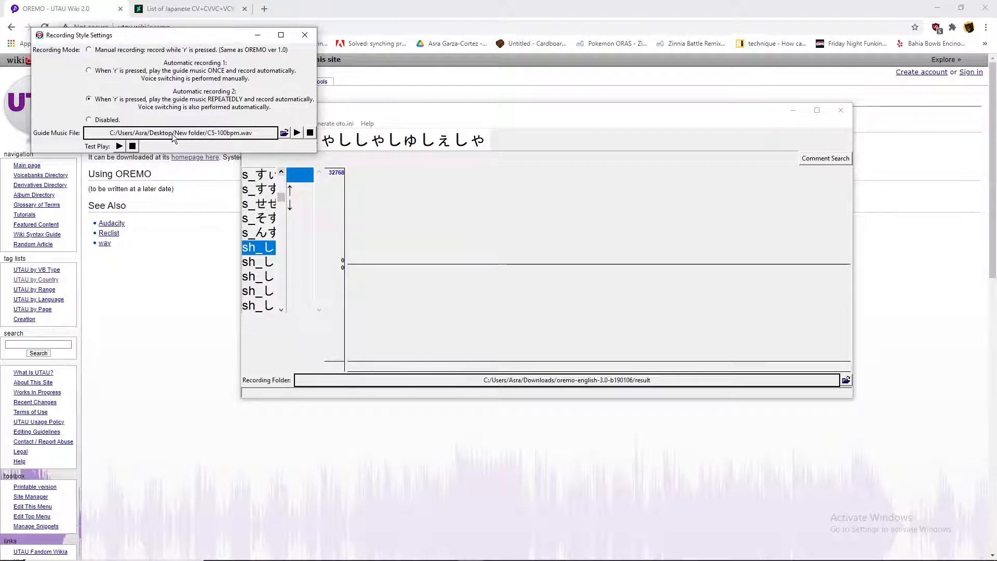
mouse_move(598, 557)
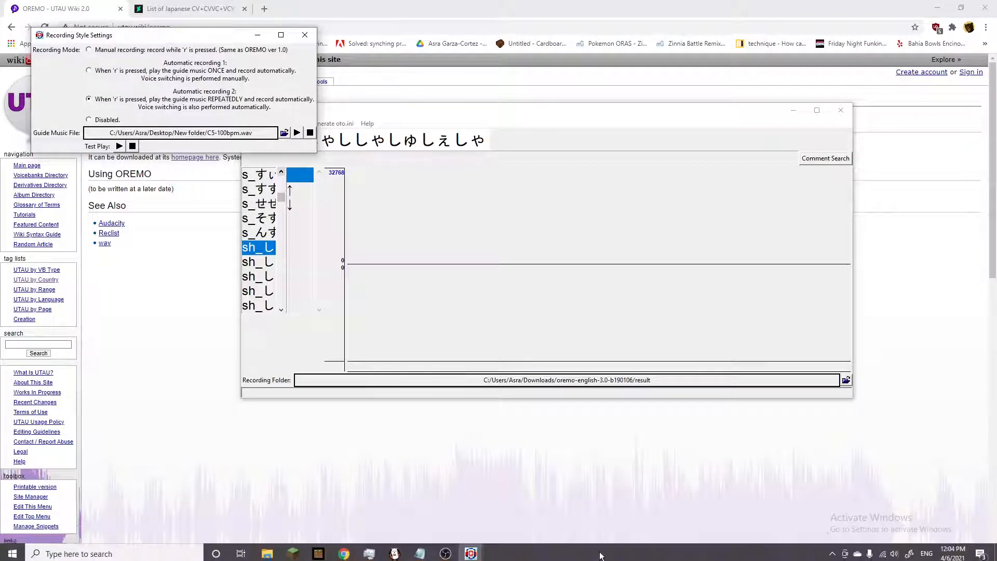
click(446, 553)
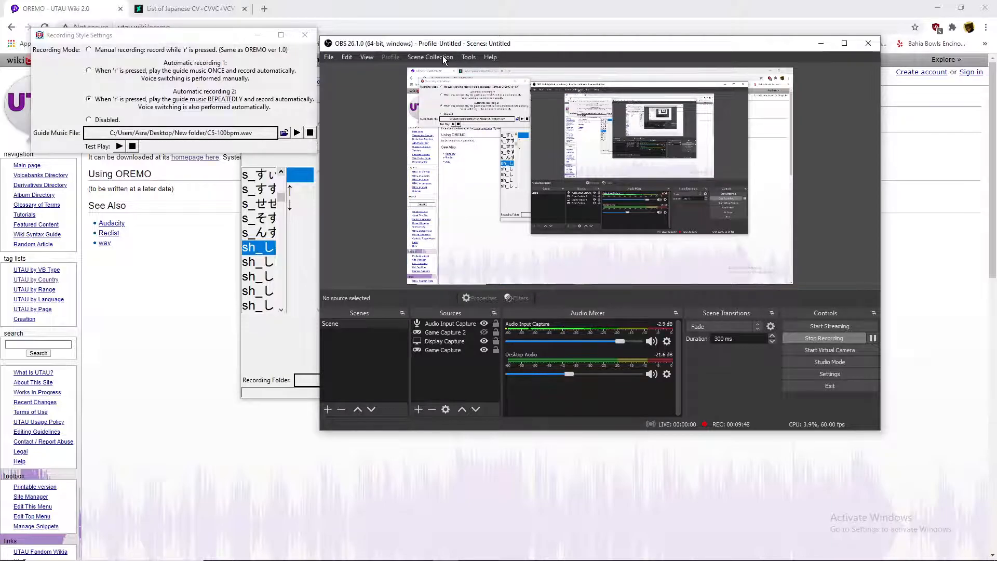
drag(372, 46, 451, 34)
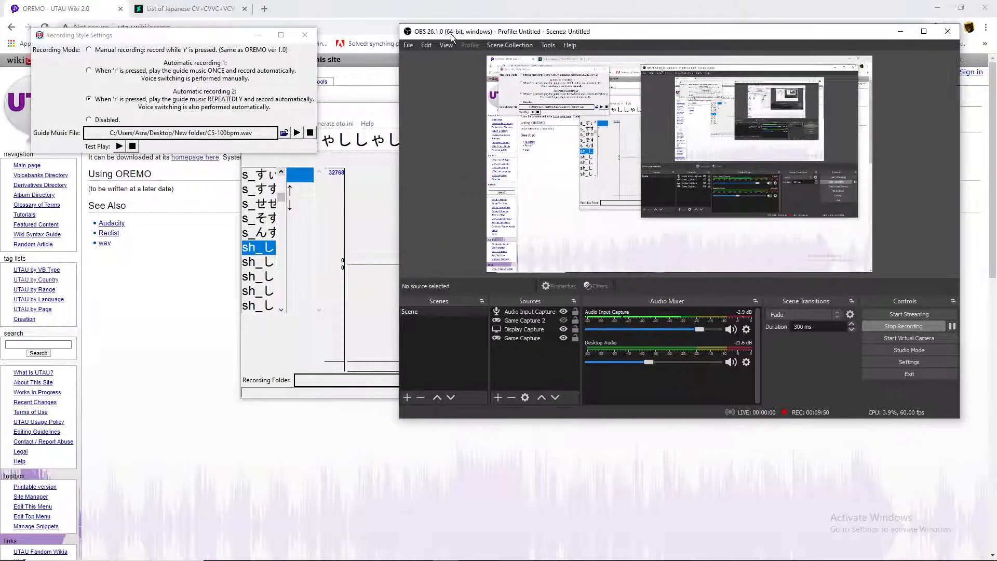
- Bring up the main OREMO window and arrange it side by side with the Recording Style Settings window
drag(188, 37, 510, 161)
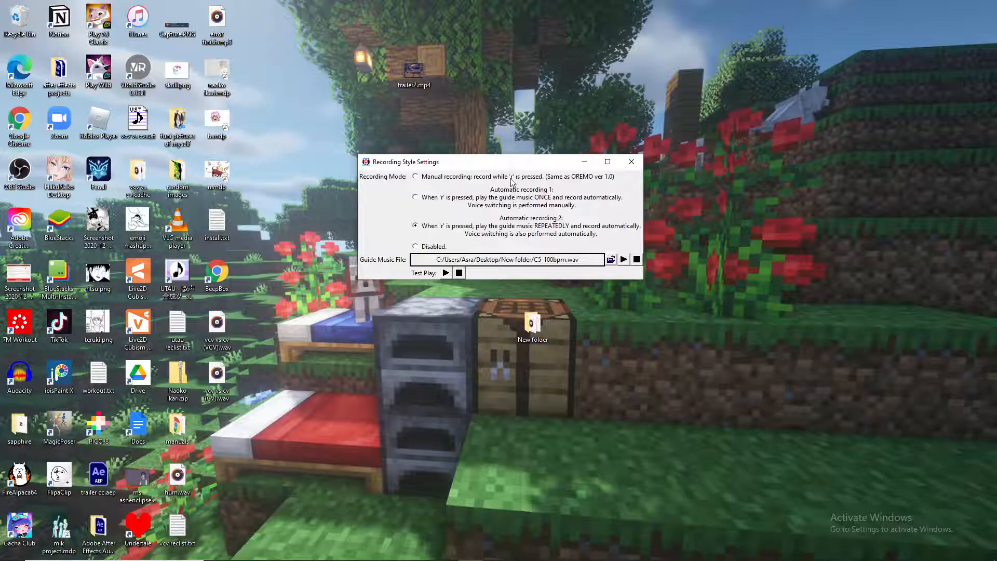
mouse_move(445, 557)
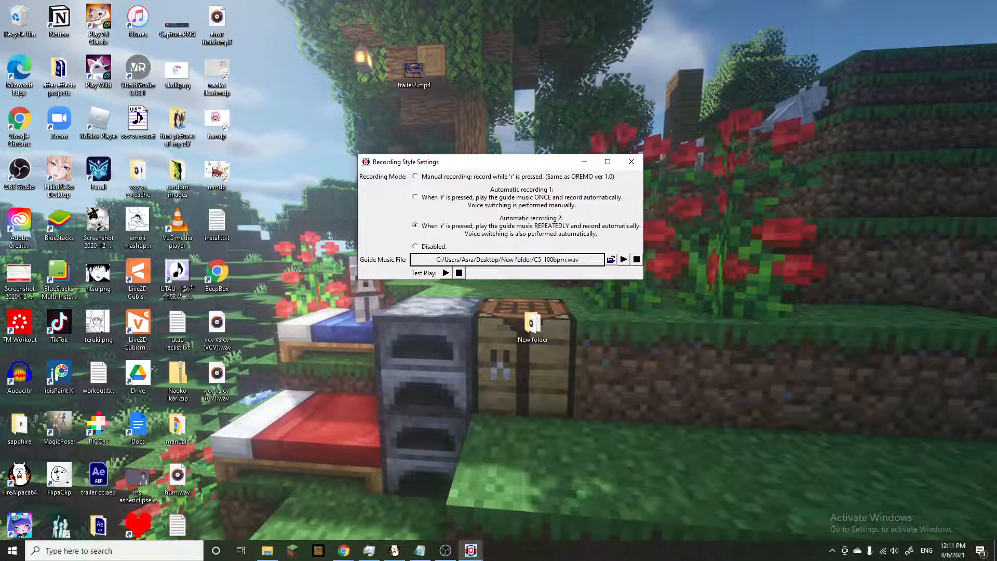
click(470, 551)
click(414, 512)
drag(468, 119, 646, 280)
drag(489, 162, 225, 46)
drag(527, 279, 488, 85)
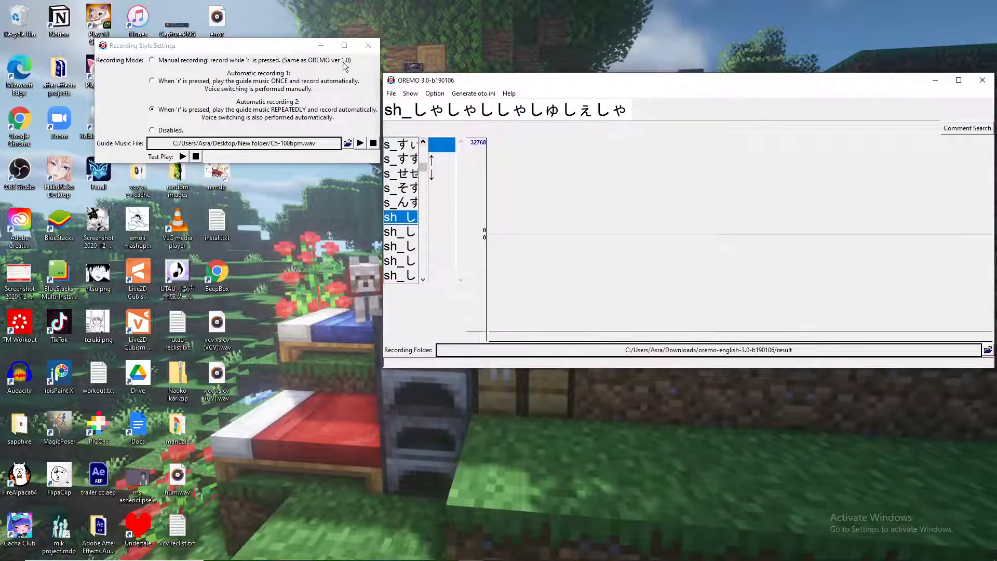
drag(265, 50, 220, 66)
drag(635, 81, 572, 67)
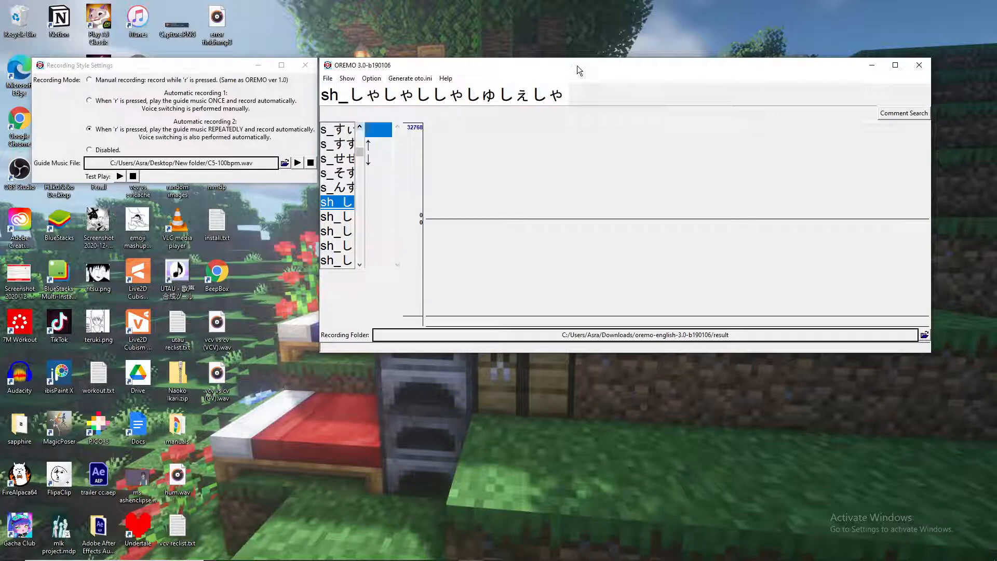
- Switch the recording mode to manual recording and back to Automatic recording 2
click(100, 80)
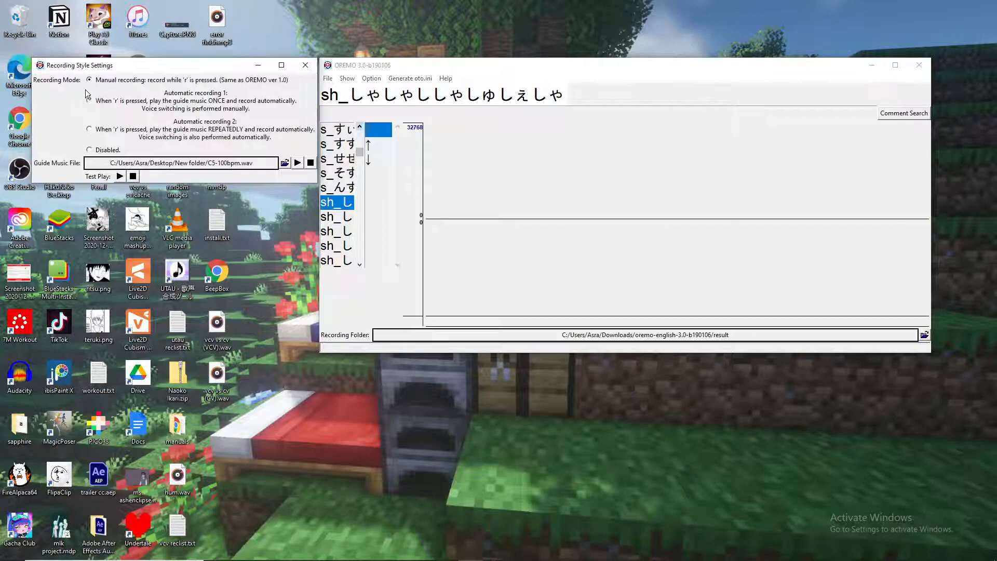
click(96, 131)
drag(195, 67, 191, 67)
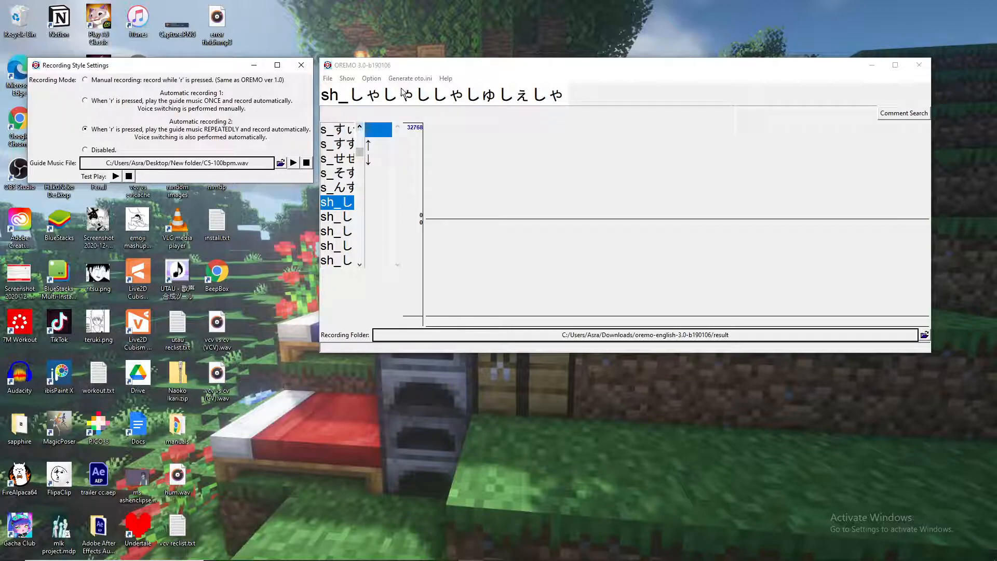
- Play the guide music file C5-100bpm.wav from the recording style settings
click(389, 67)
click(220, 68)
click(342, 62)
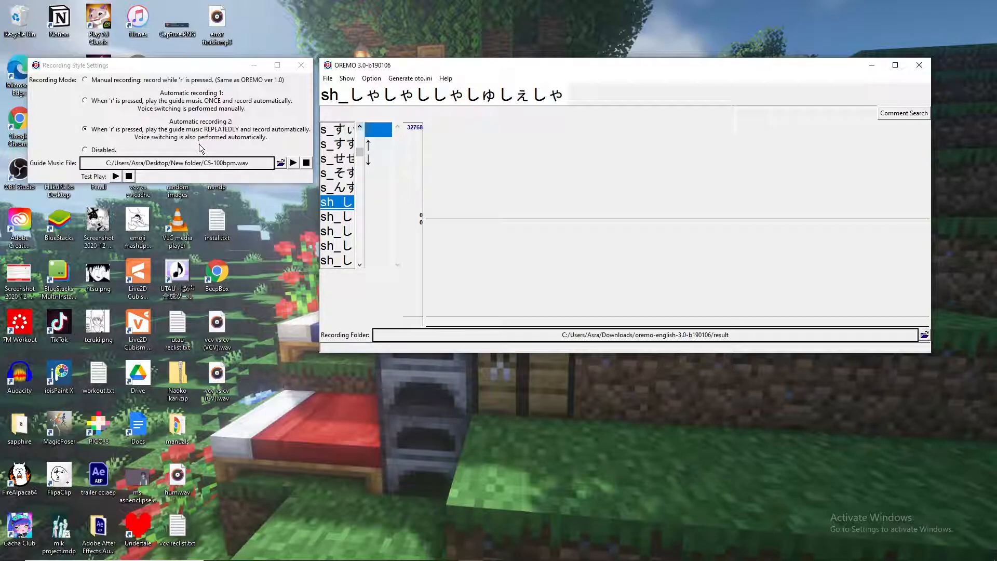
click(295, 163)
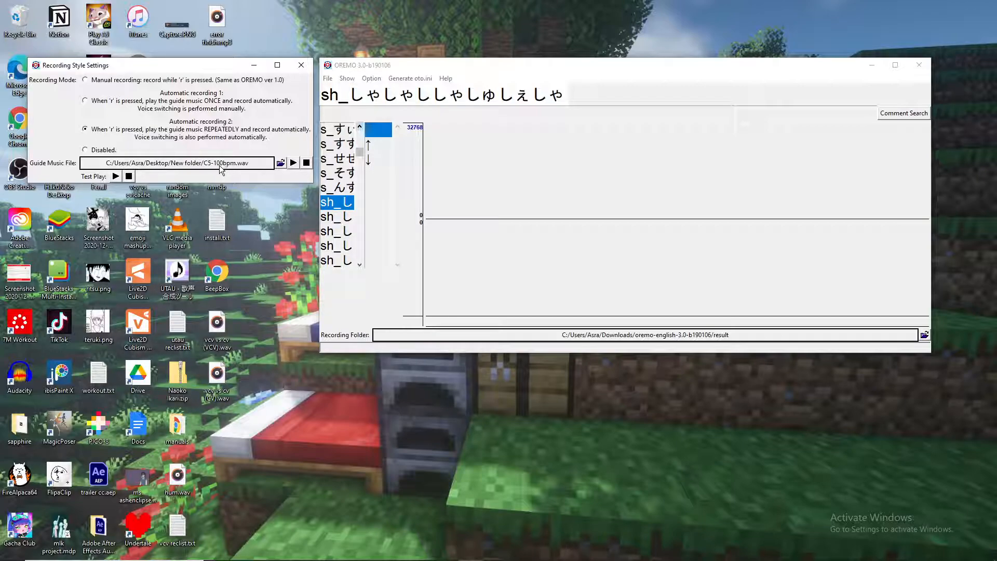
- Switch to Chrome, search Google for "oremo bgm" in a new tab and look through the results
mouse_move(353, 550)
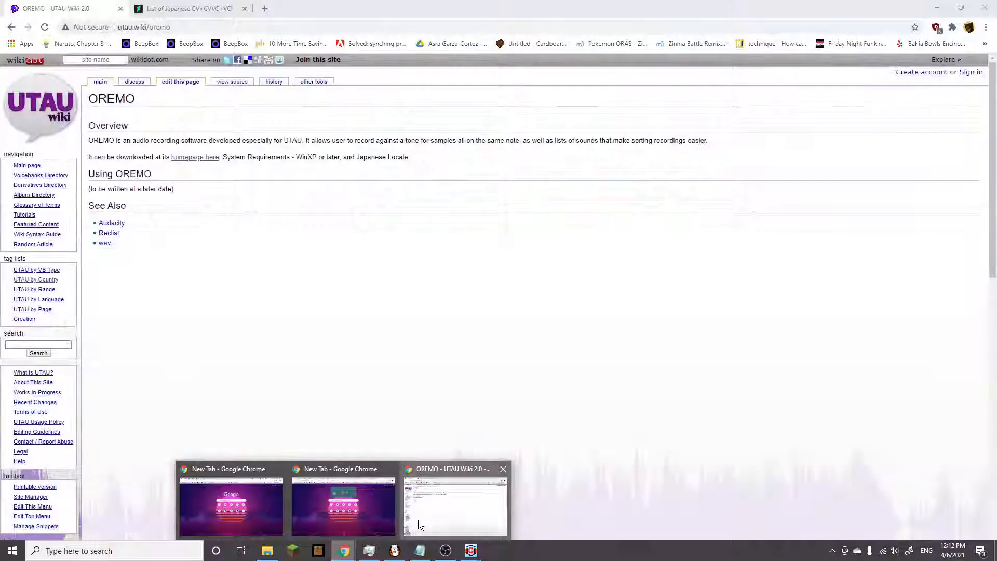
click(419, 521)
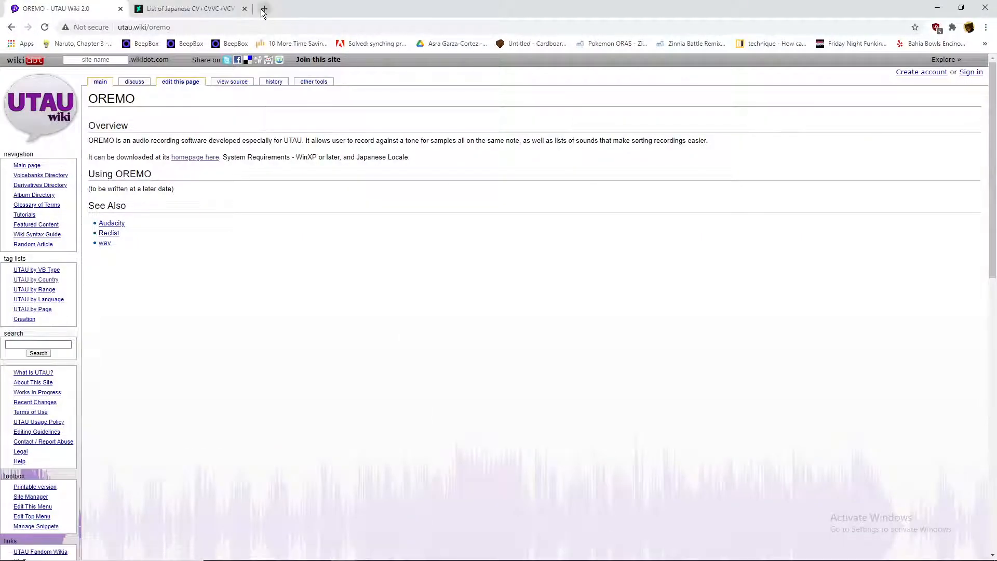
click(264, 9)
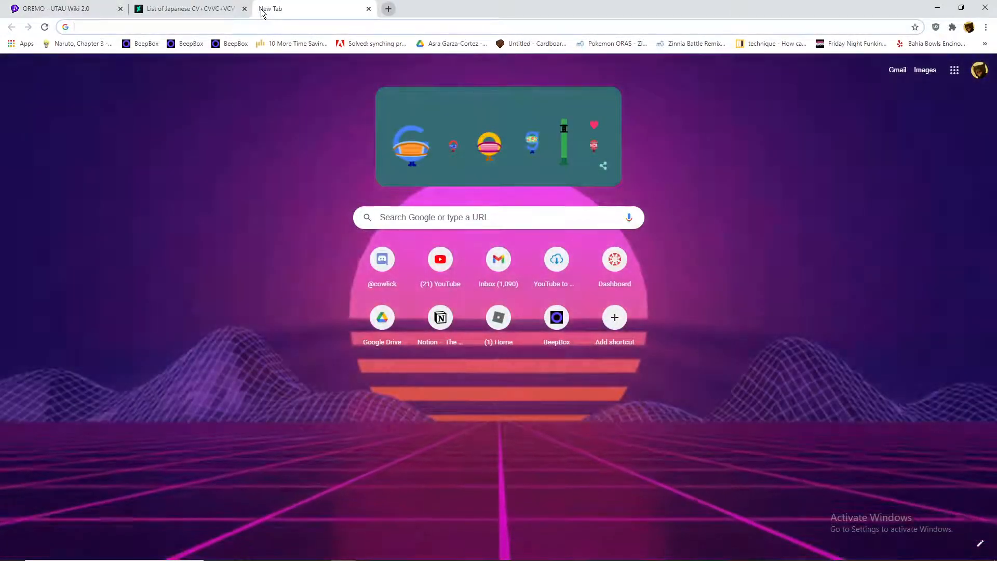
text(oremo)
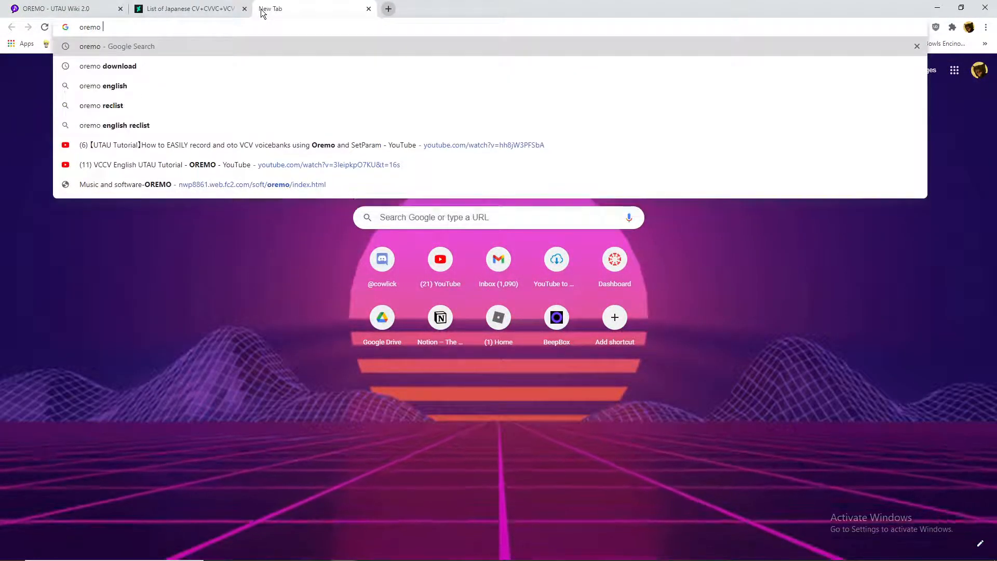
text( bgm)
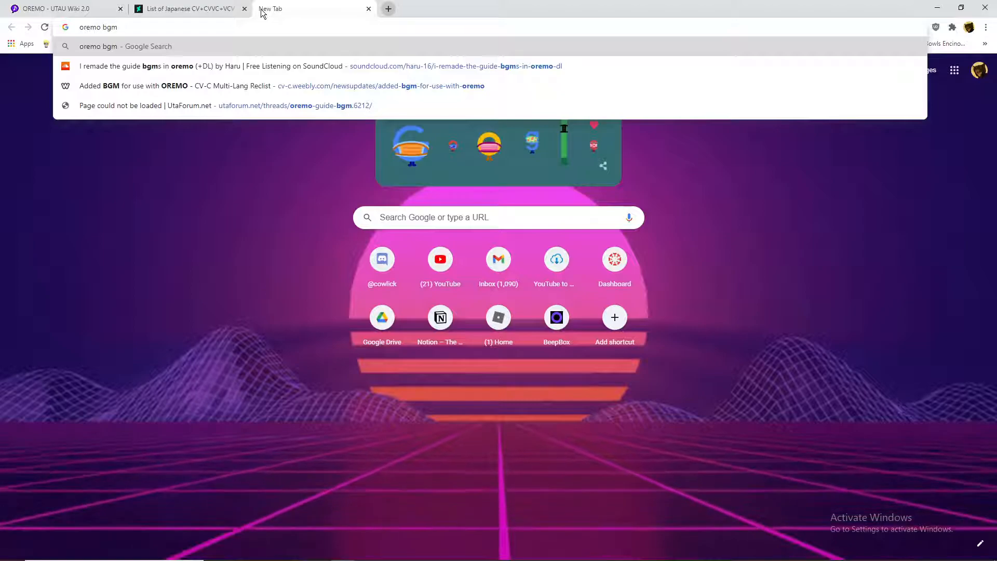
key(Return)
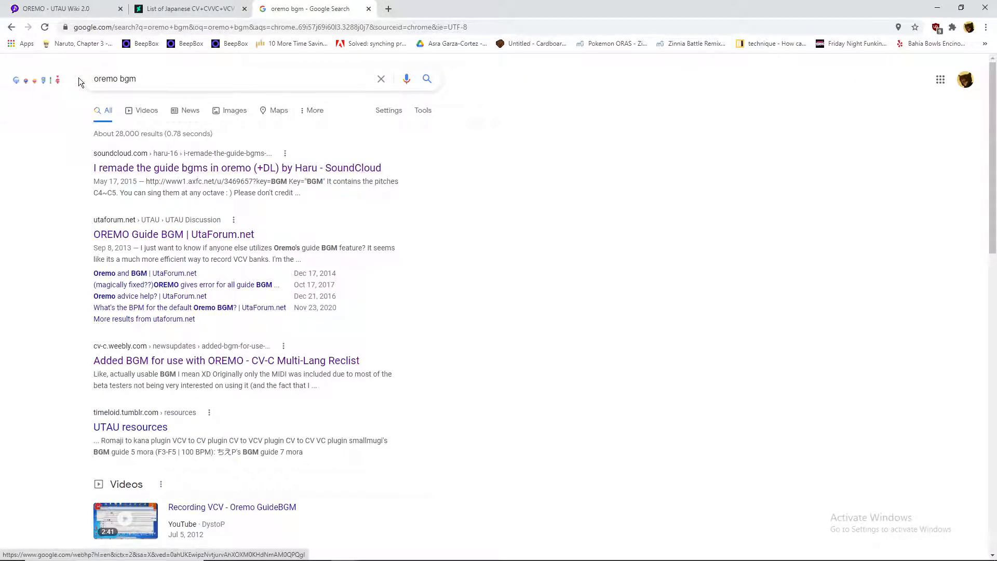
click(97, 79)
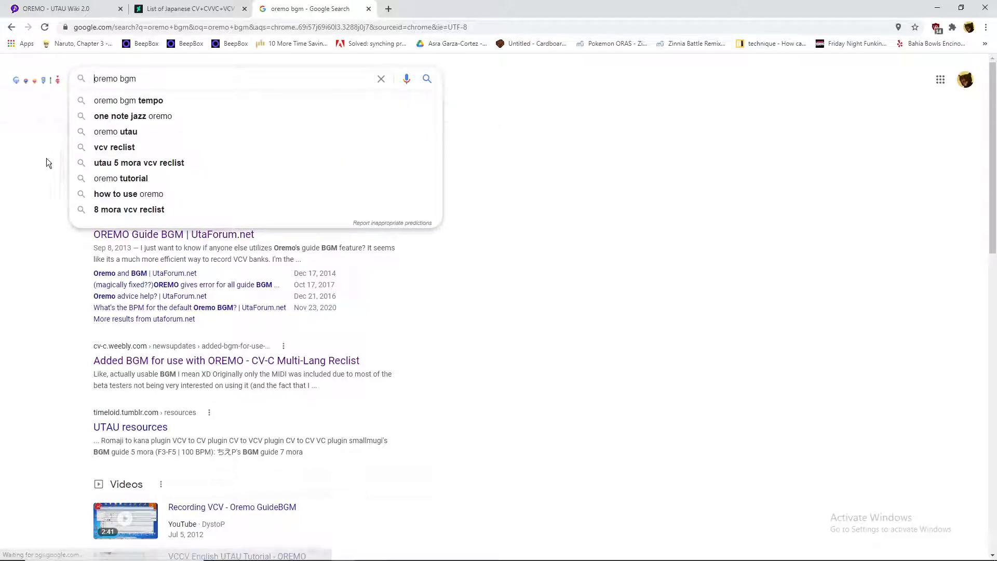
click(29, 194)
scroll(27, 195, down, 7)
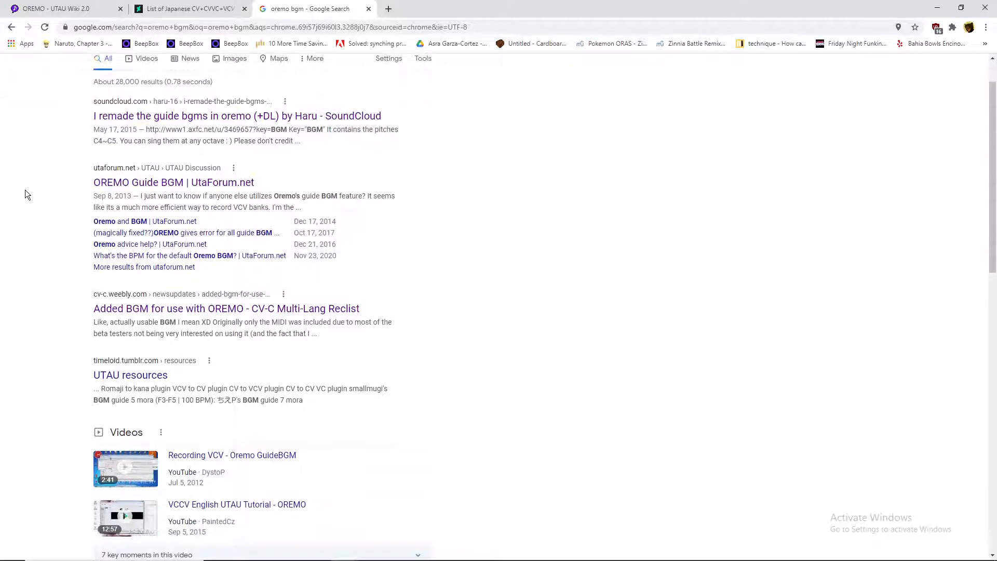
scroll(27, 195, down, 6)
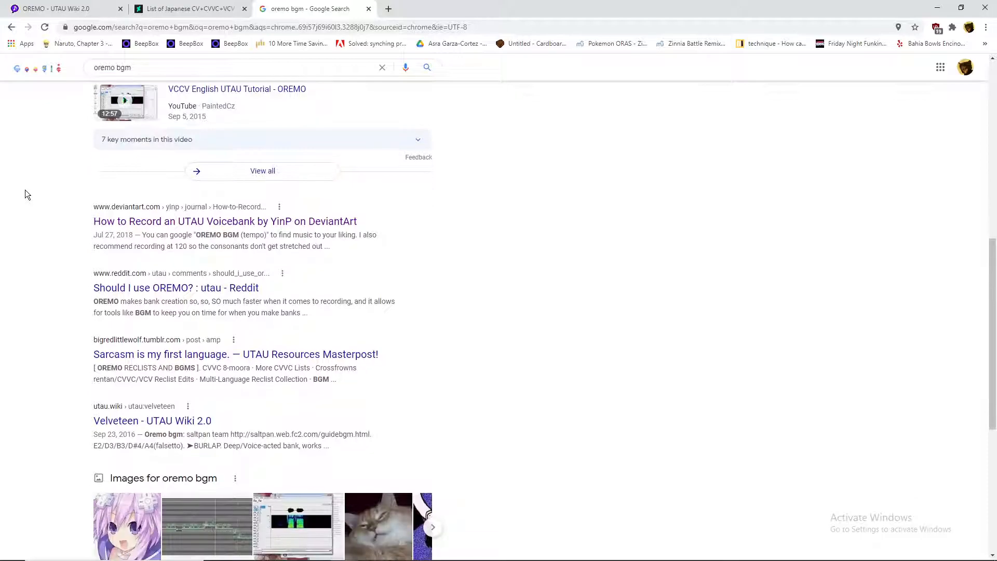
scroll(48, 242, down, 2)
scroll(48, 242, up, 15)
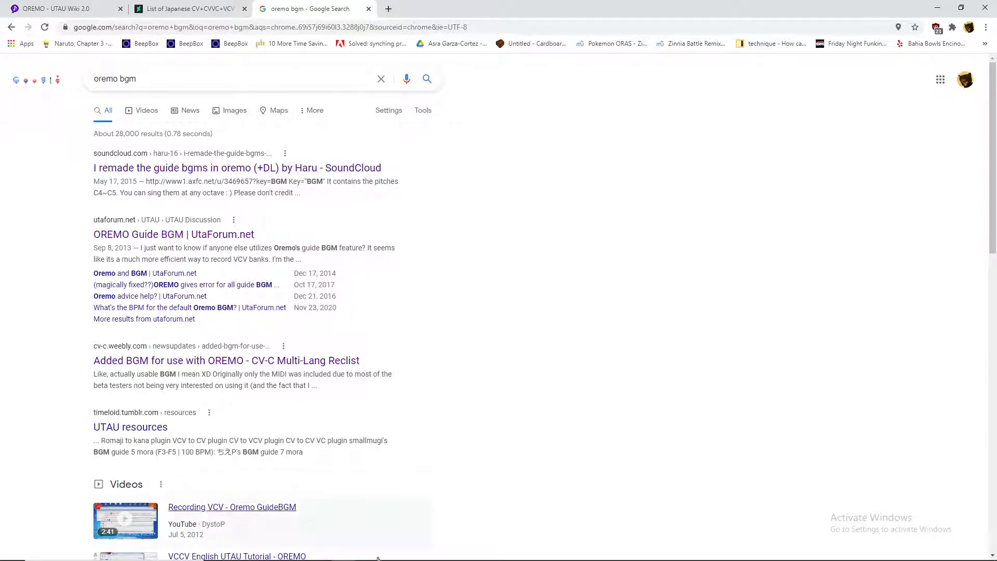
- Return to OREMO, open the guide music file chooser and move the Recording Style Settings window clear of it
mouse_move(408, 553)
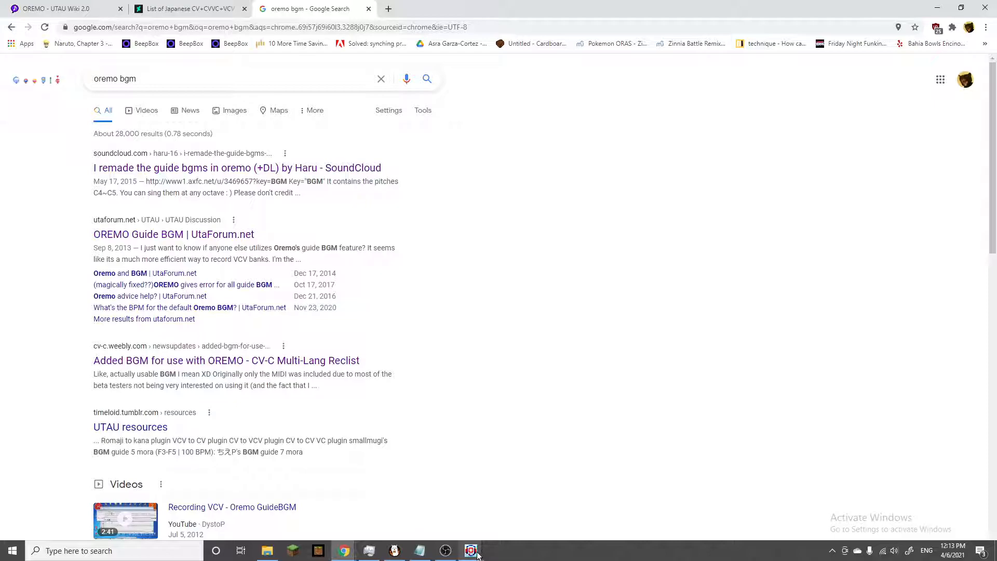
mouse_move(477, 555)
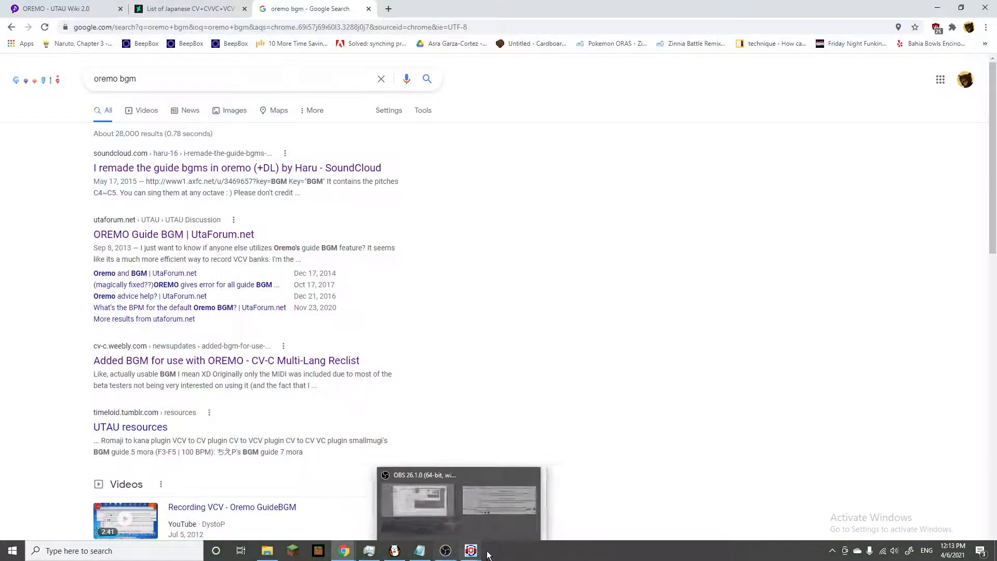
click(436, 511)
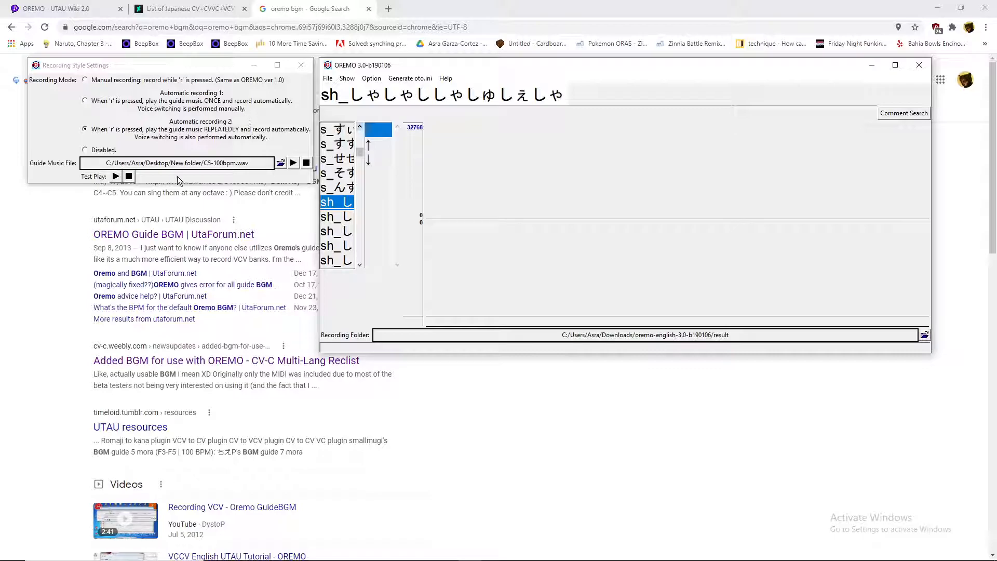
click(253, 169)
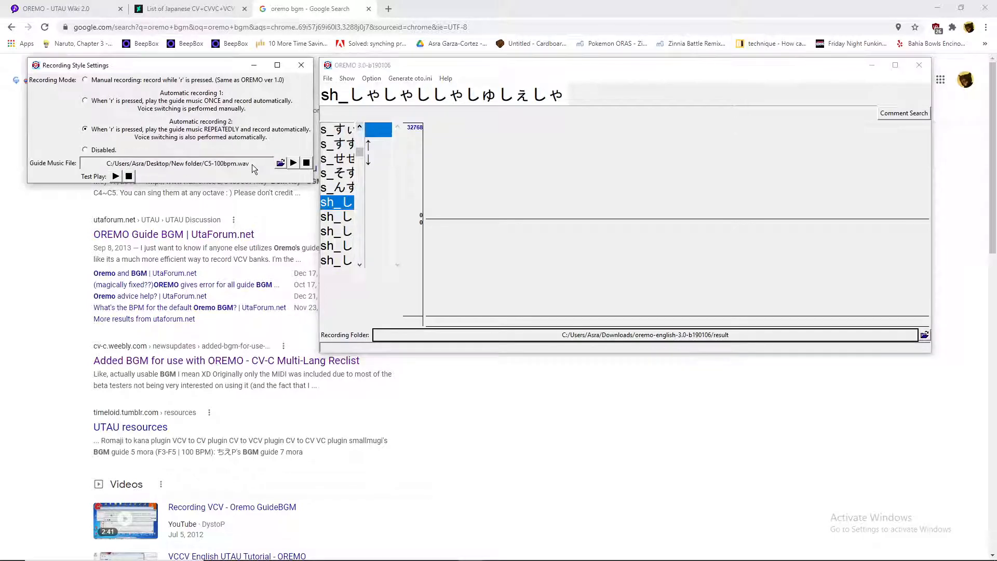
click(281, 163)
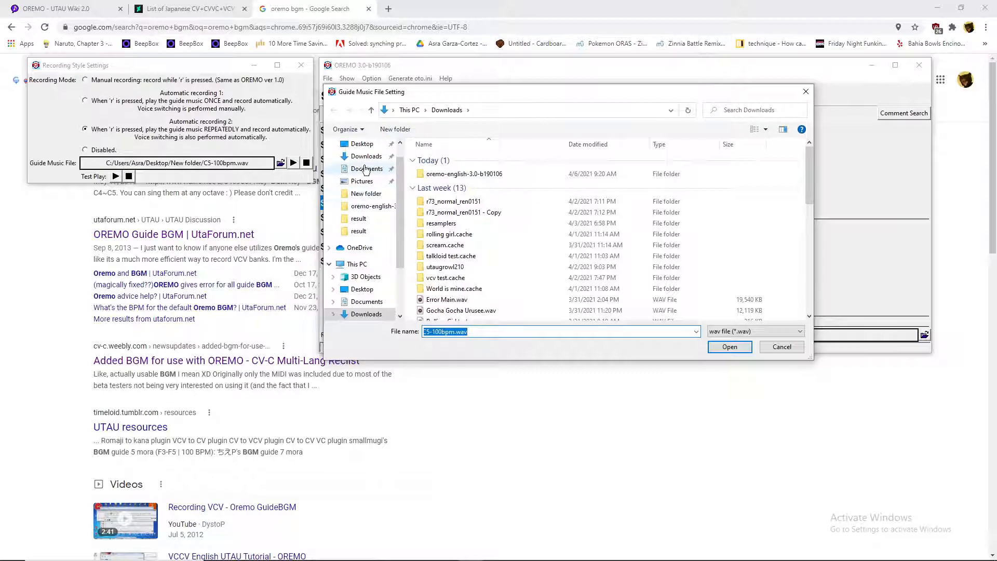
drag(220, 72, 227, 186)
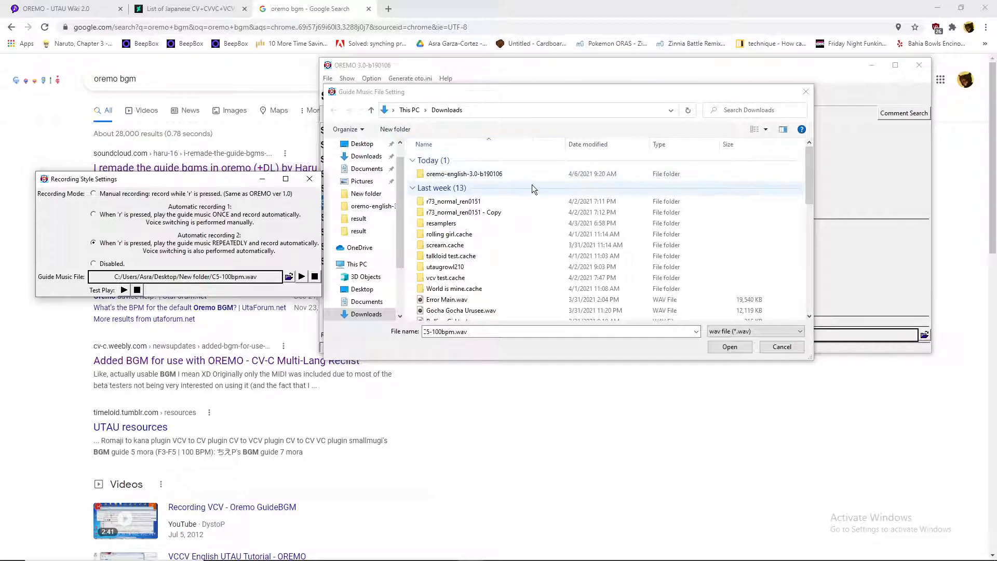
- Set C5-100bpm.wav from New folder on the Desktop as the guide music file
click(360, 148)
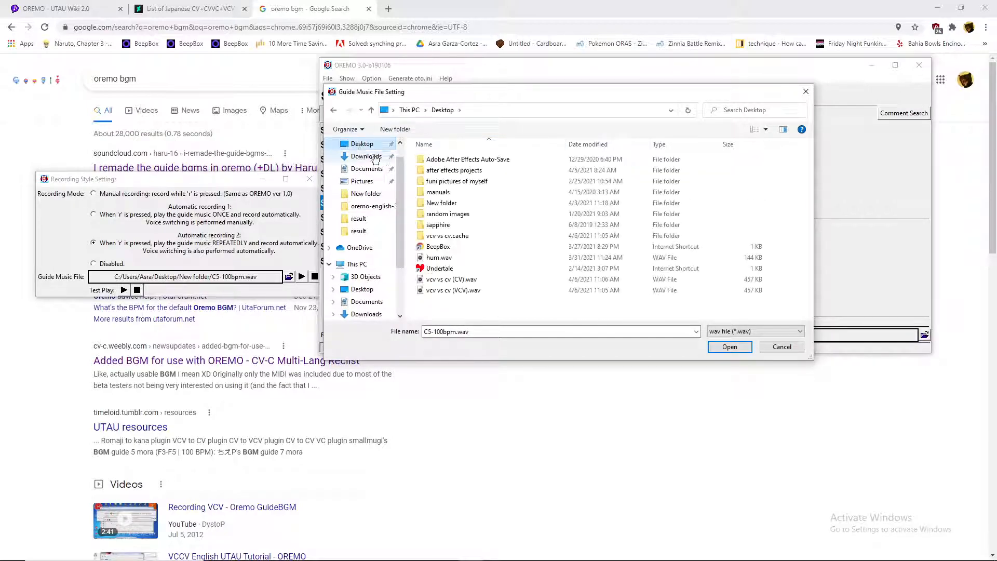
double_click(450, 205)
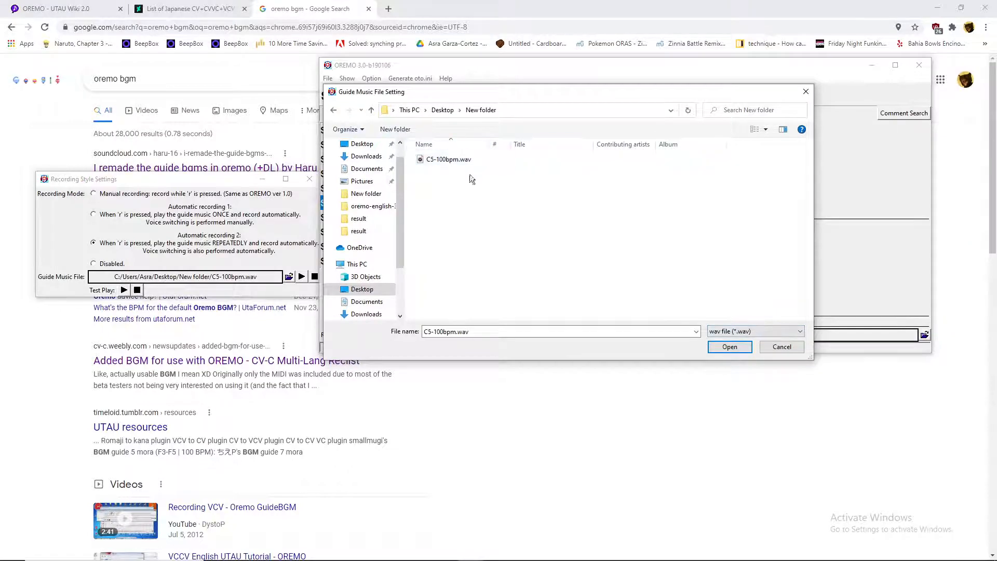
click(426, 162)
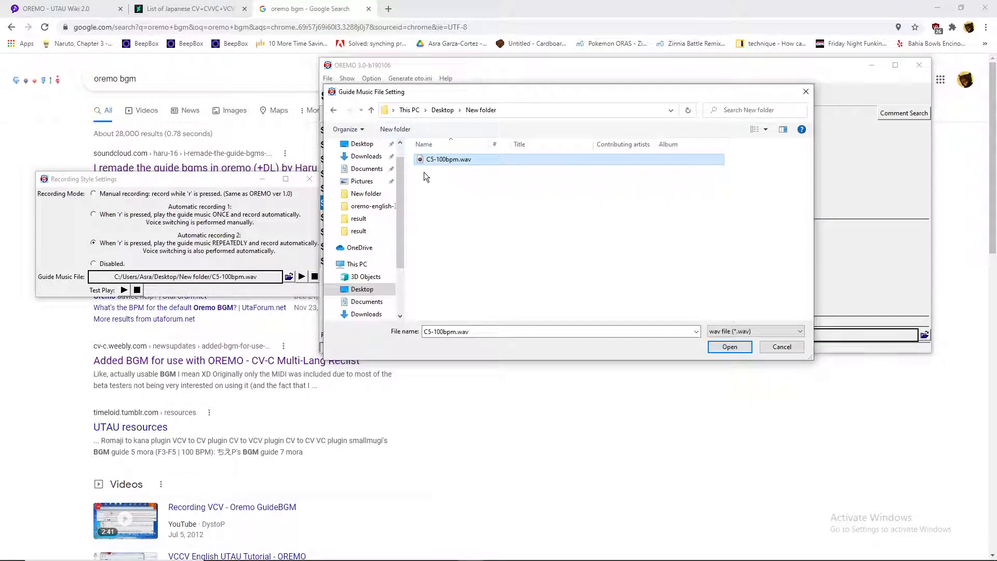
click(417, 167)
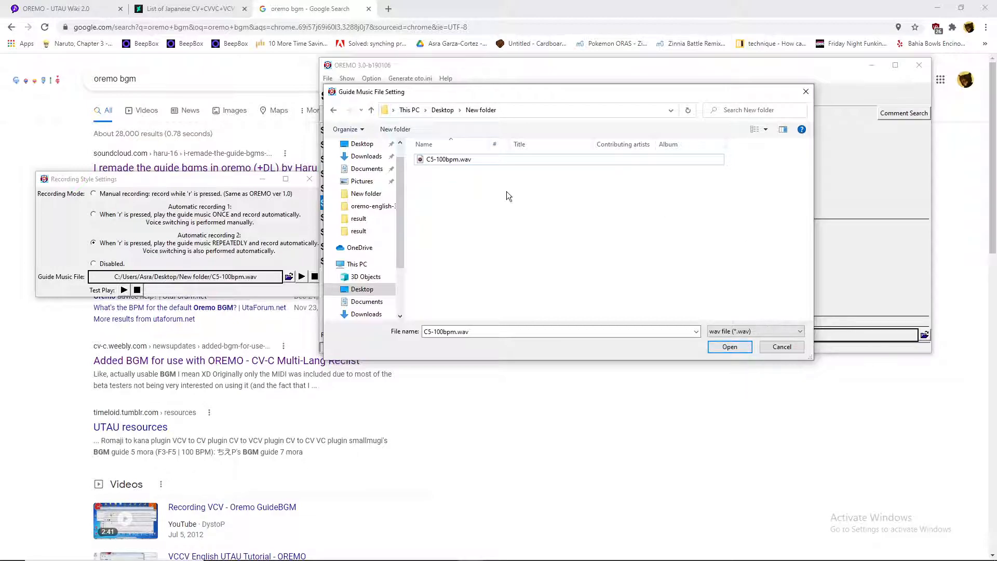
click(470, 160)
click(445, 110)
double_click(467, 220)
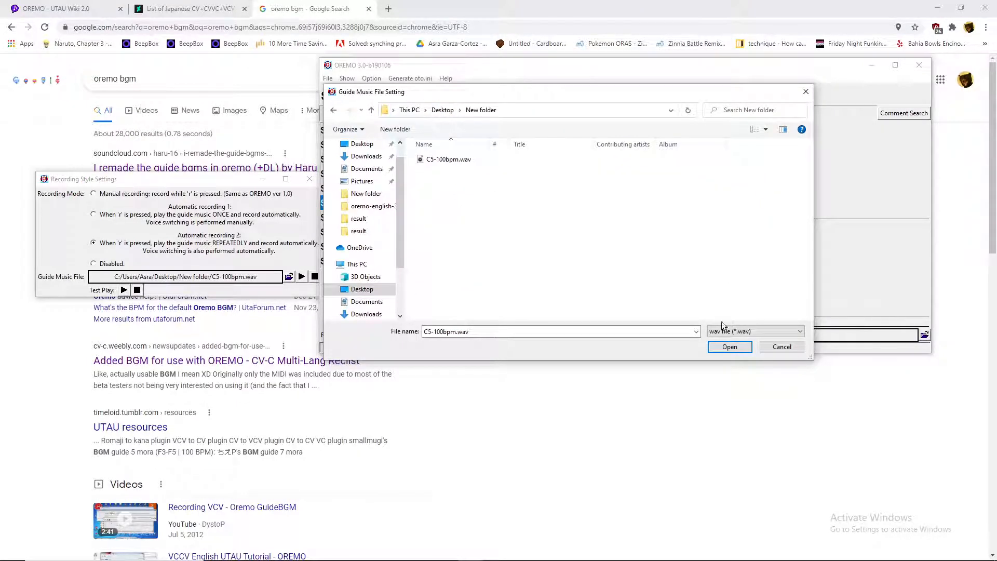
click(730, 346)
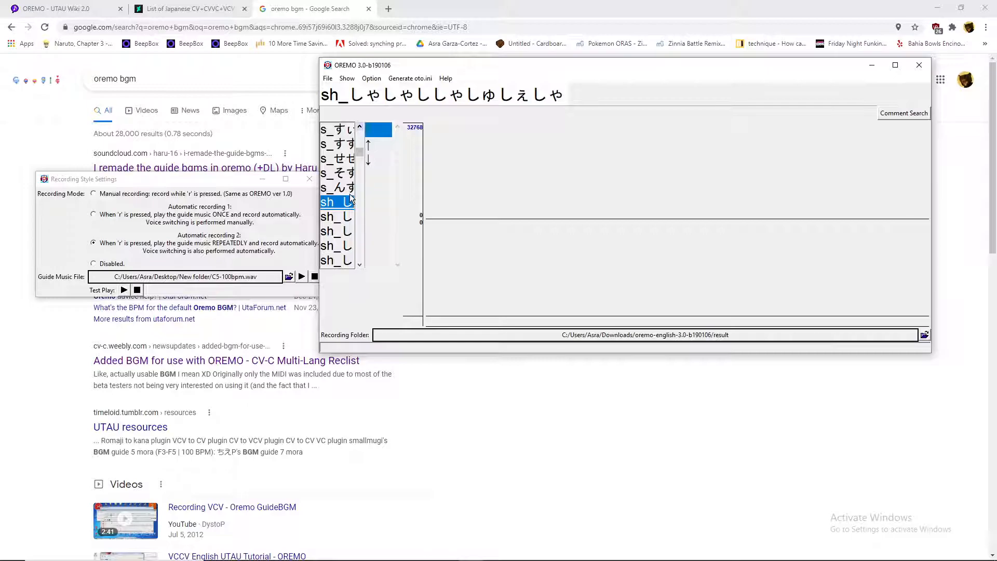
- Reposition the Recording Style Settings window and try the test play of the guide music
scroll(350, 196, down, 1)
drag(220, 182, 202, 114)
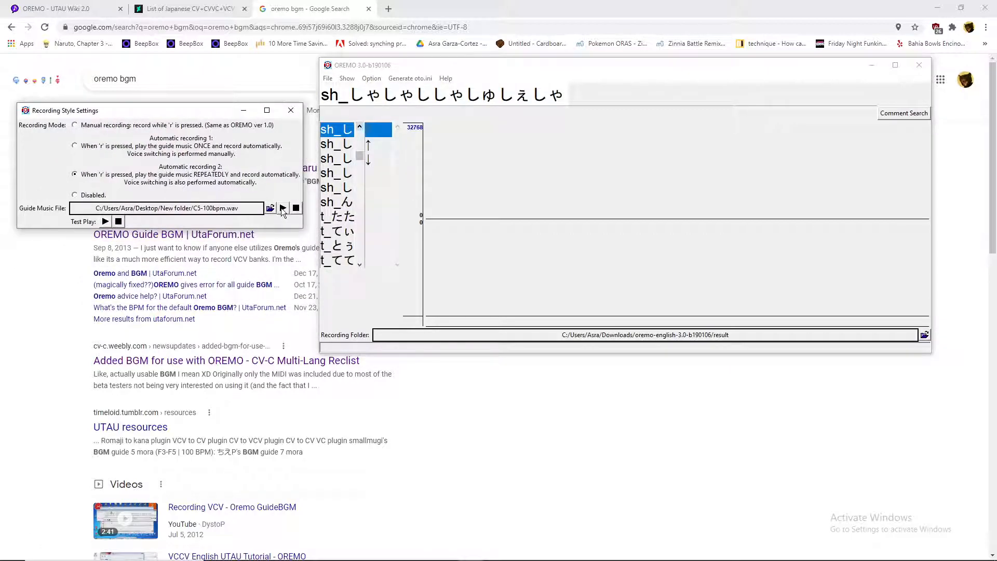
click(110, 223)
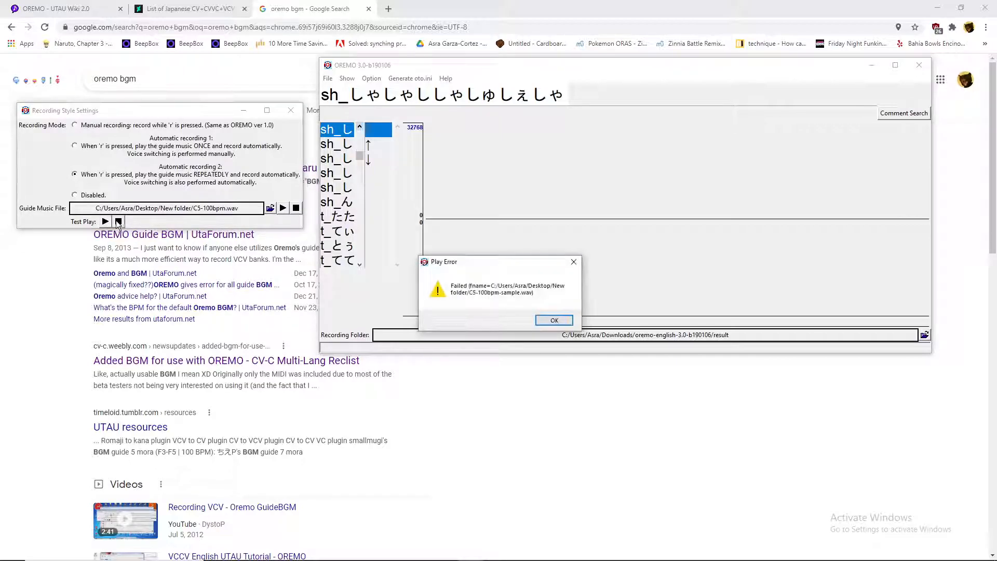
click(555, 324)
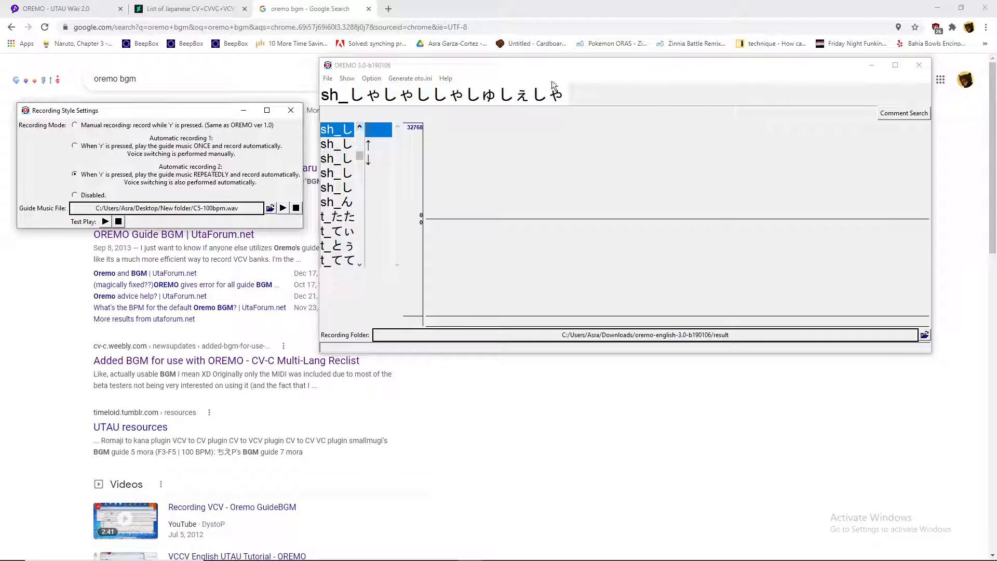
- Close the recording style settings and move the OREMO window aside with the start of the reclist in view
click(291, 112)
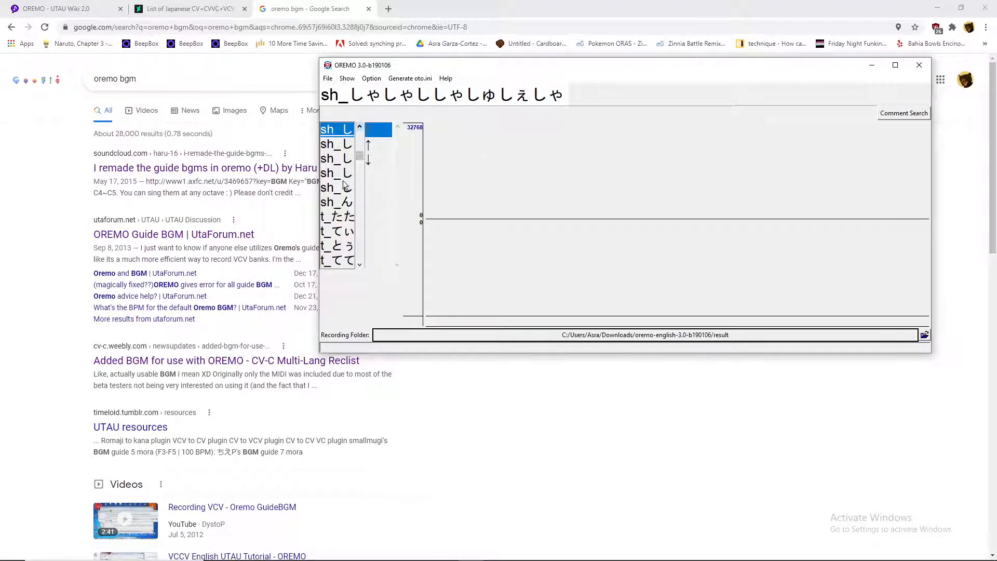
scroll(344, 183, up, 10)
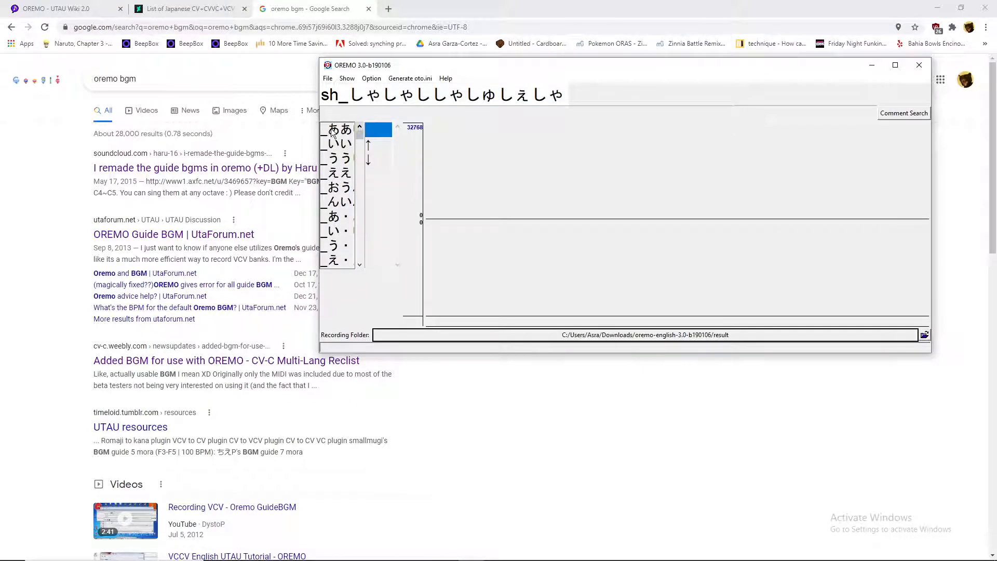
drag(403, 68, 146, 90)
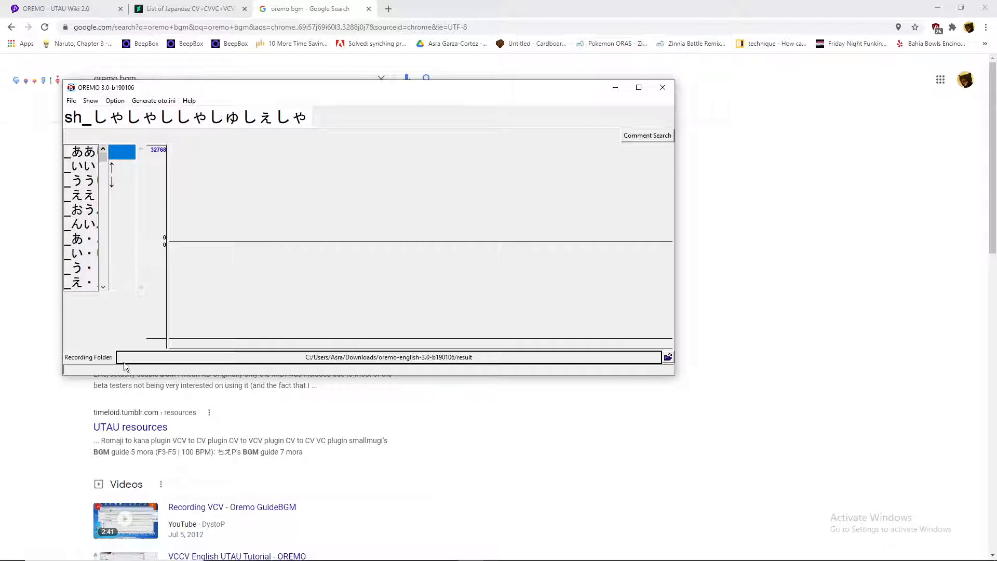
click(164, 546)
text(r)
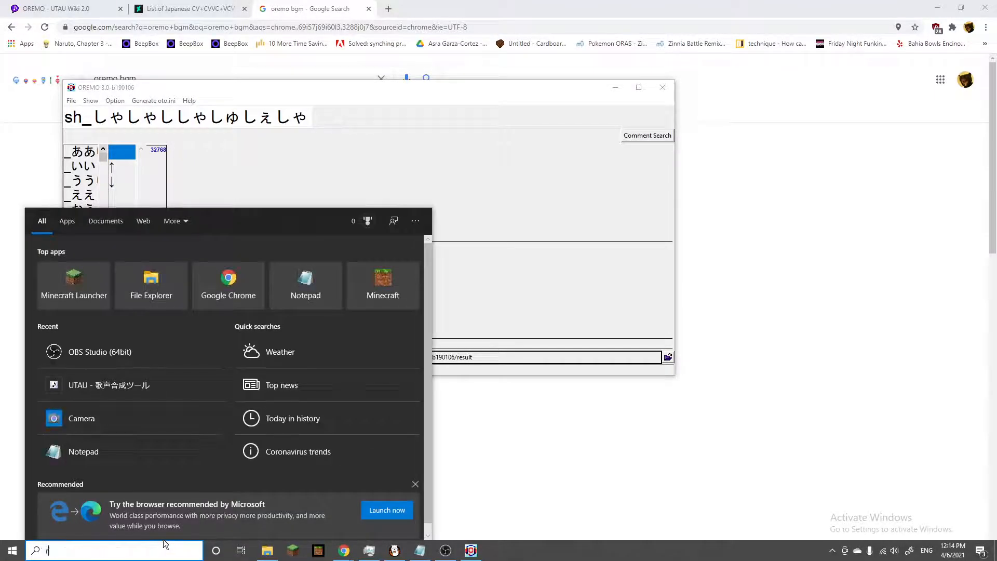
text(eclist)
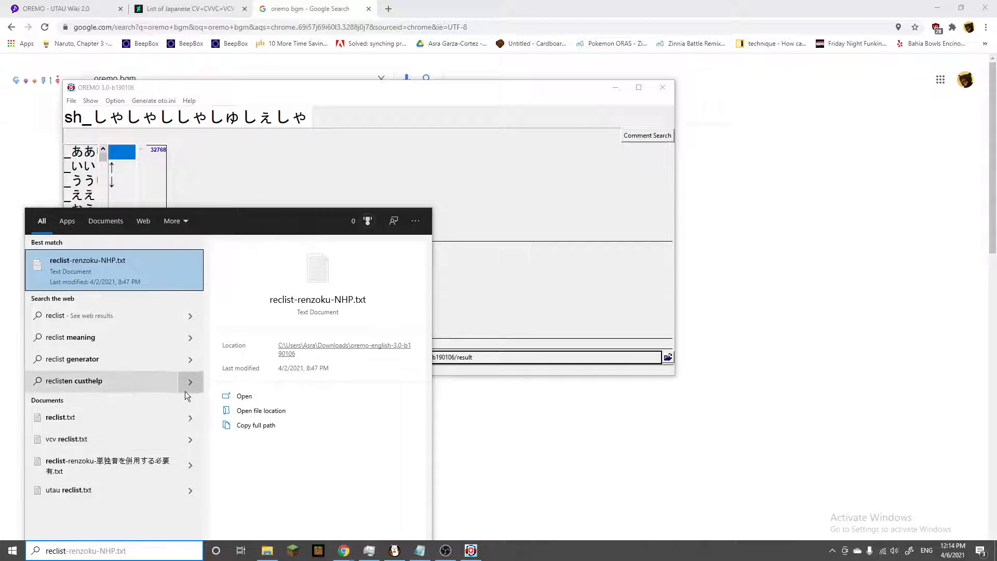
key(BackSpace)
key(BackSpace)
key(BackSpace)
key(BackSpace)
key(BackSpace)
key(BackSpace)
key(BackSpace)
key(BackSpace)
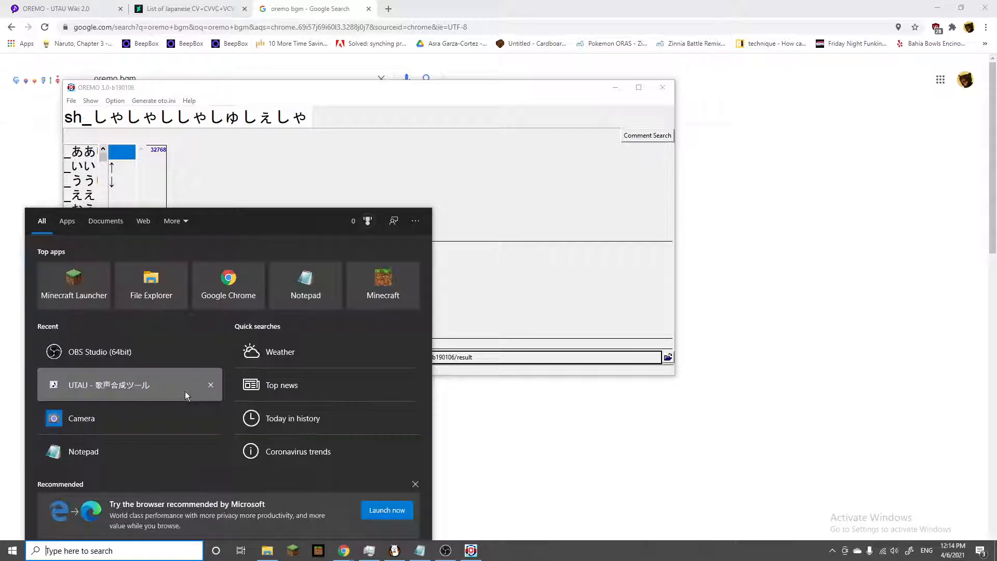
- Find vcv_romaji_edit.txt in the Downloads folder and open it in Notepad
click(267, 550)
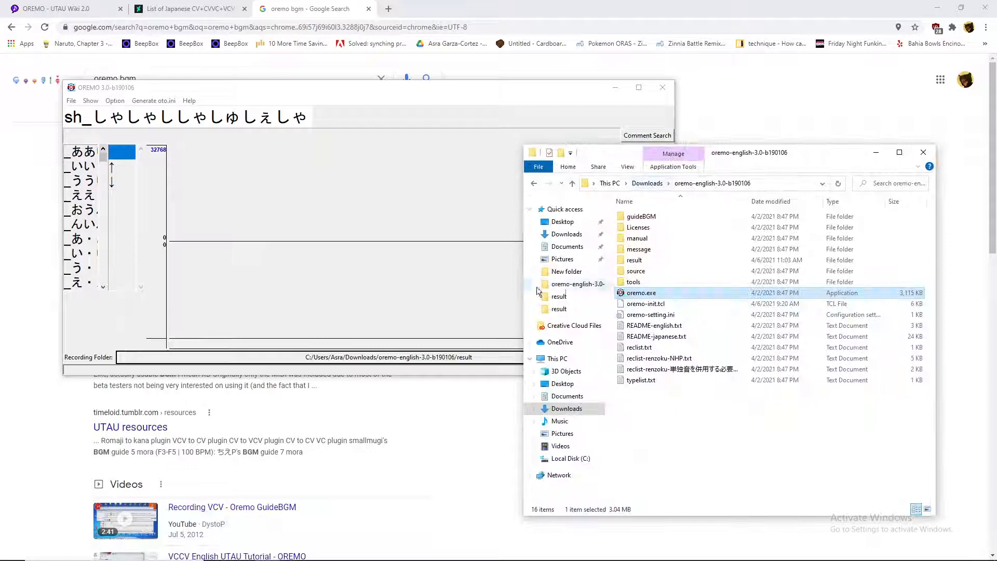
click(566, 233)
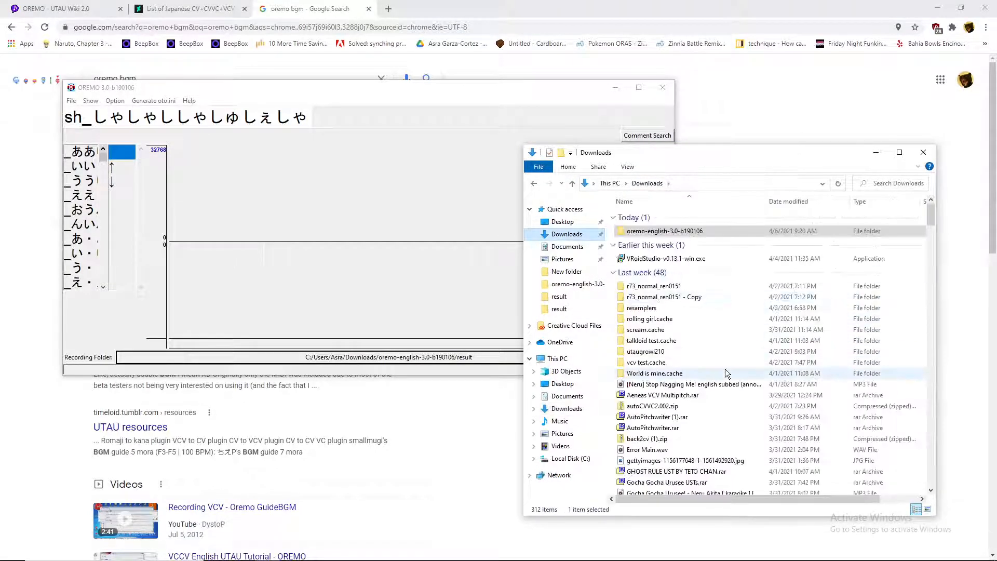
scroll(723, 376, down, 3)
scroll(722, 379, up, 3)
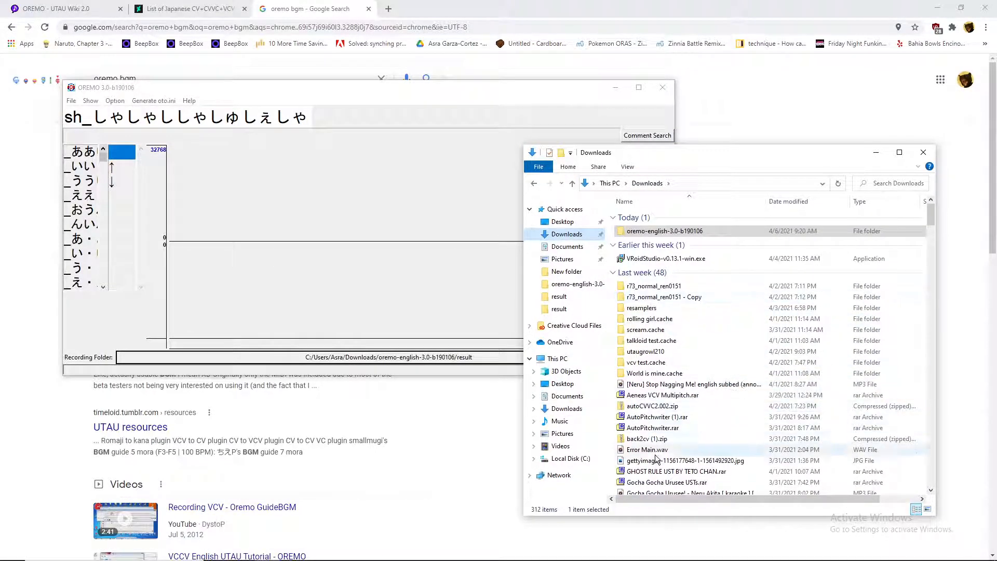
scroll(682, 467, down, 3)
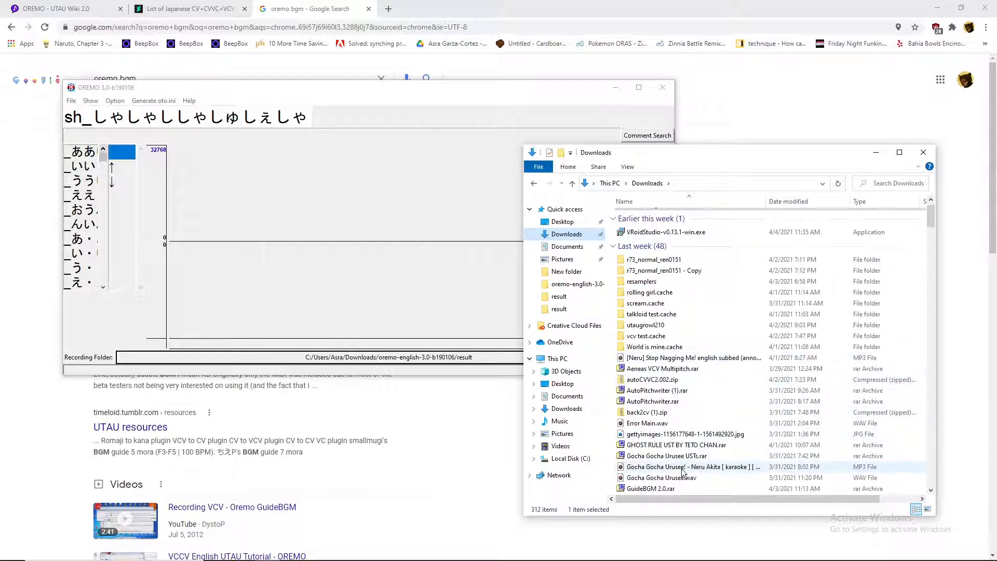
scroll(682, 470, down, 3)
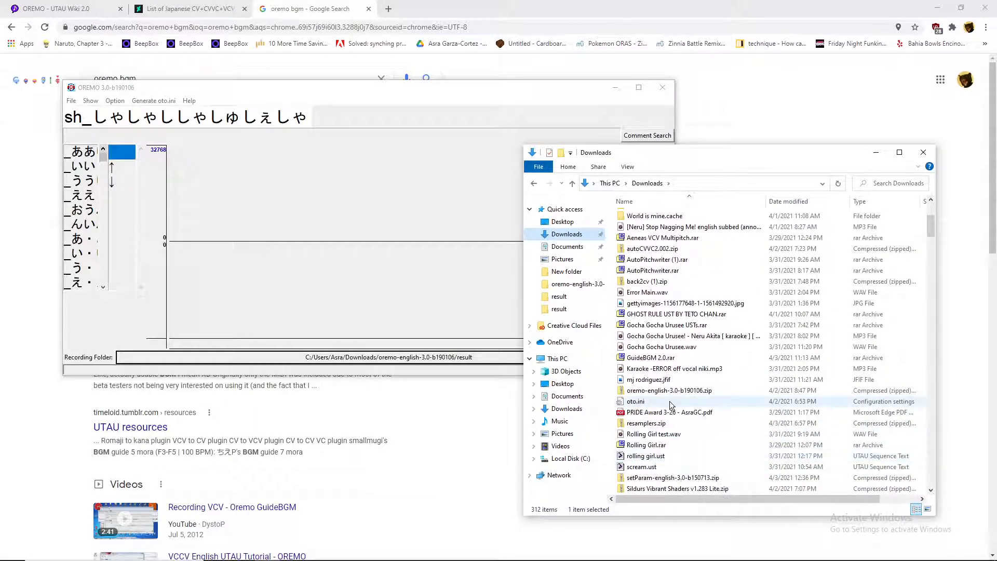
scroll(670, 405, up, 5)
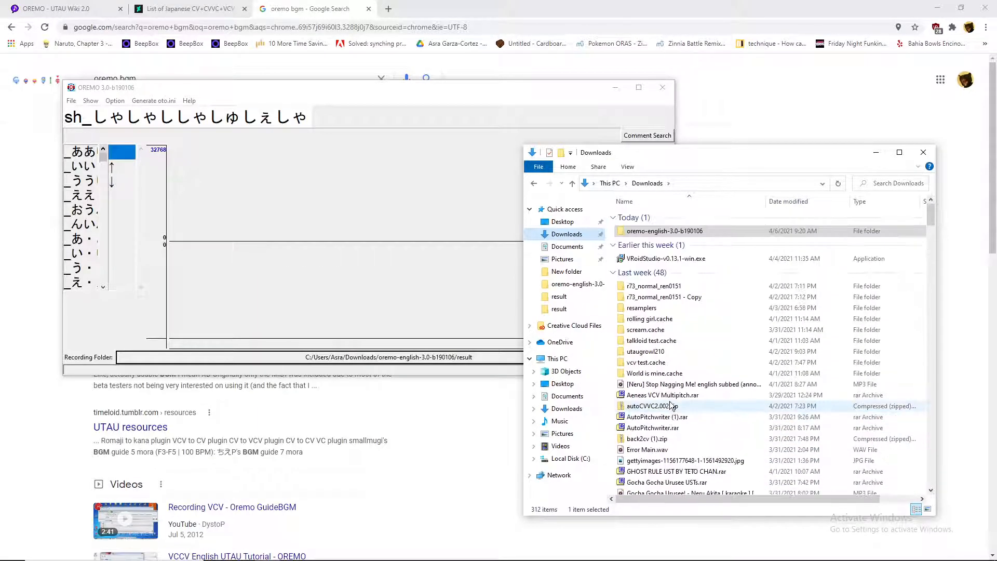
click(571, 234)
scroll(667, 279, down, 1)
scroll(668, 279, down, 4)
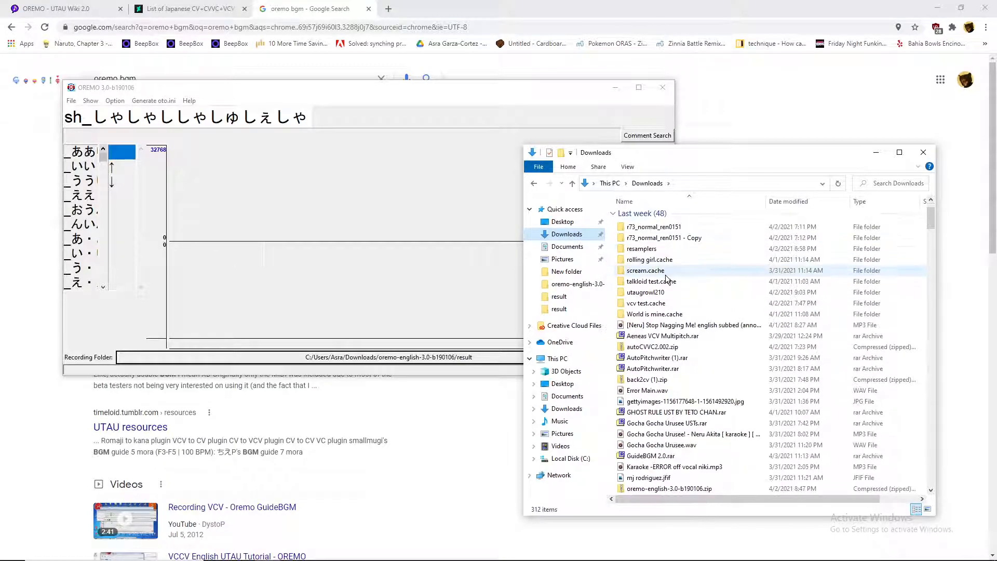
scroll(621, 384, down, 5)
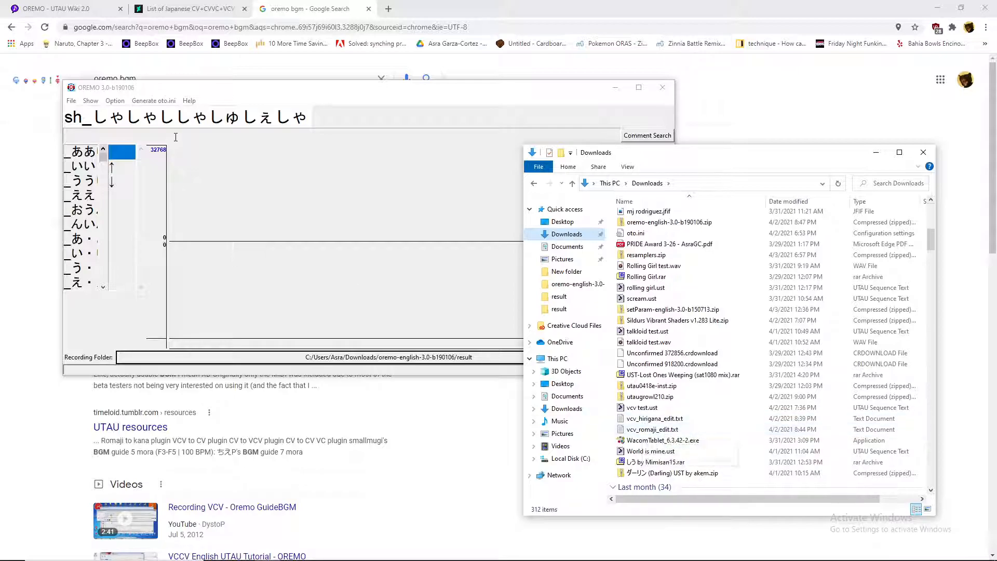
double_click(637, 434)
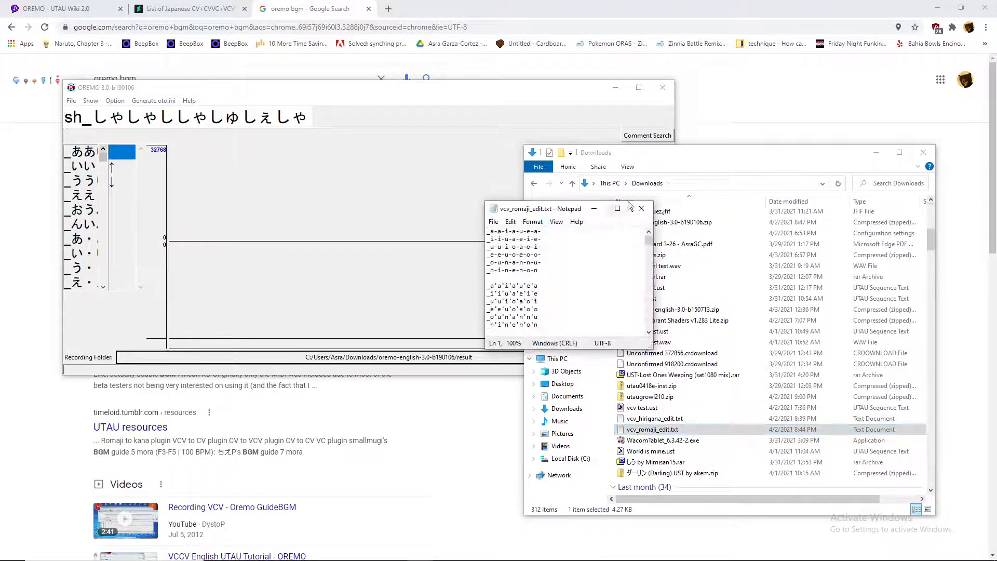
- Minimize the Downloads window and arrange the OREMO and romaji reclist windows side by side
click(876, 152)
drag(547, 208, 792, 172)
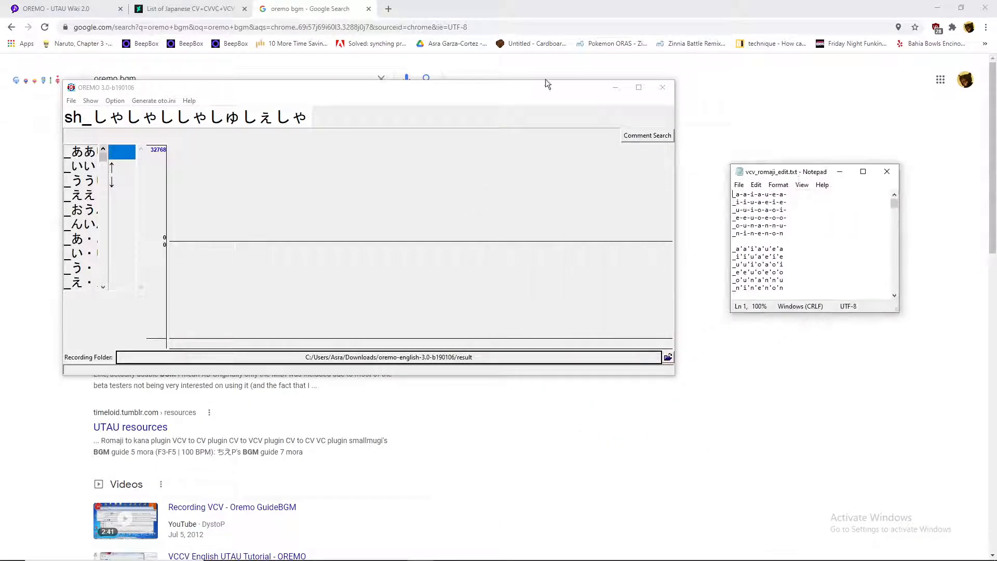
drag(478, 88, 452, 106)
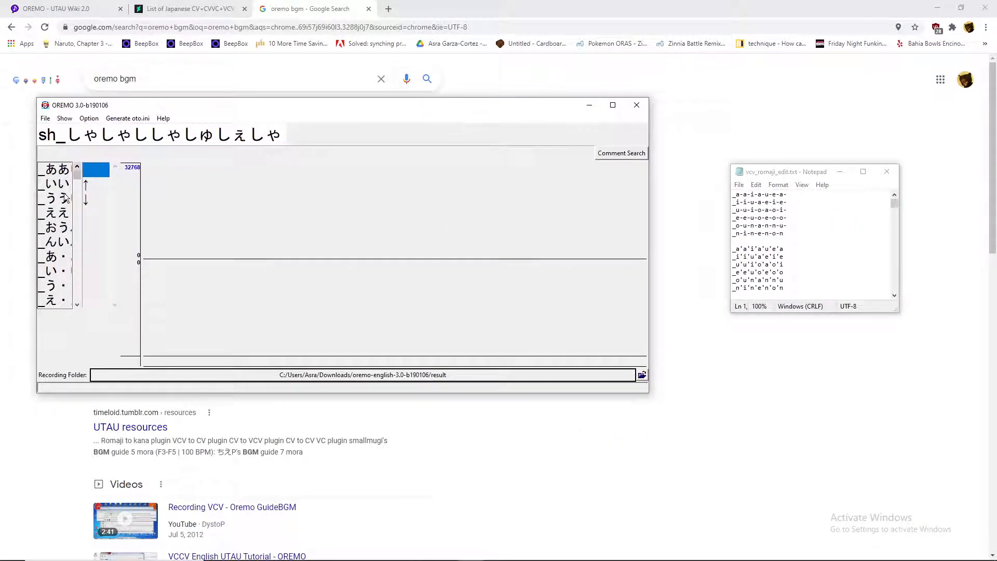
scroll(45, 223, down, 15)
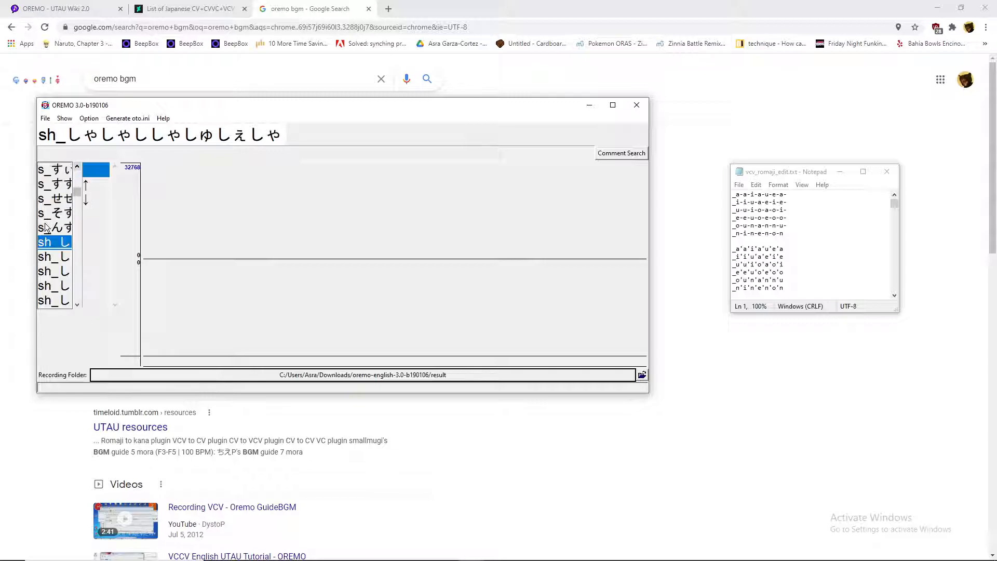
scroll(46, 247, up, 2)
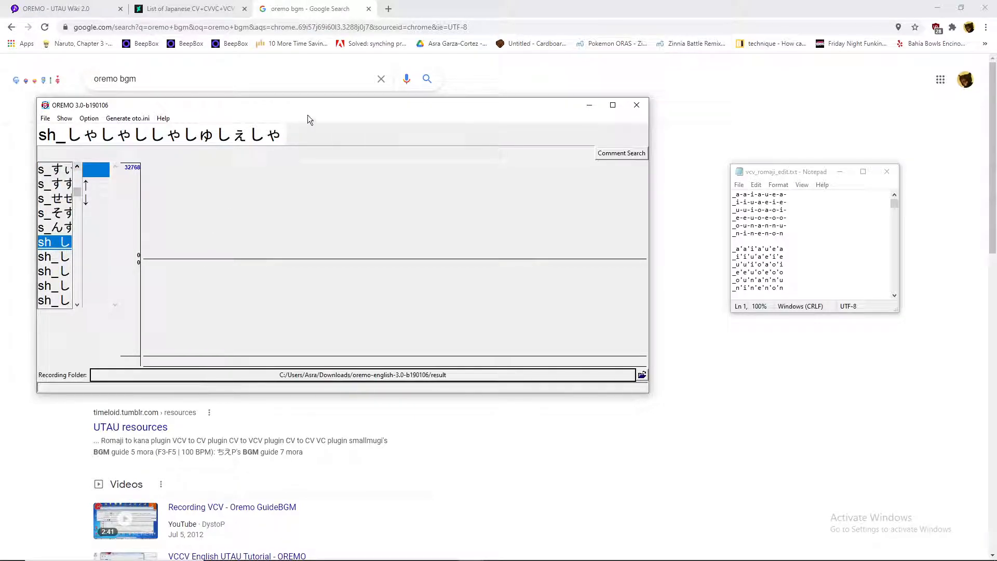
drag(784, 172, 726, 157)
- Bring the k and s lines of the romaji reclist into view and select the entry s_ささすぃさすせさ in OREMO
scroll(718, 211, down, 3)
scroll(718, 211, down, 4)
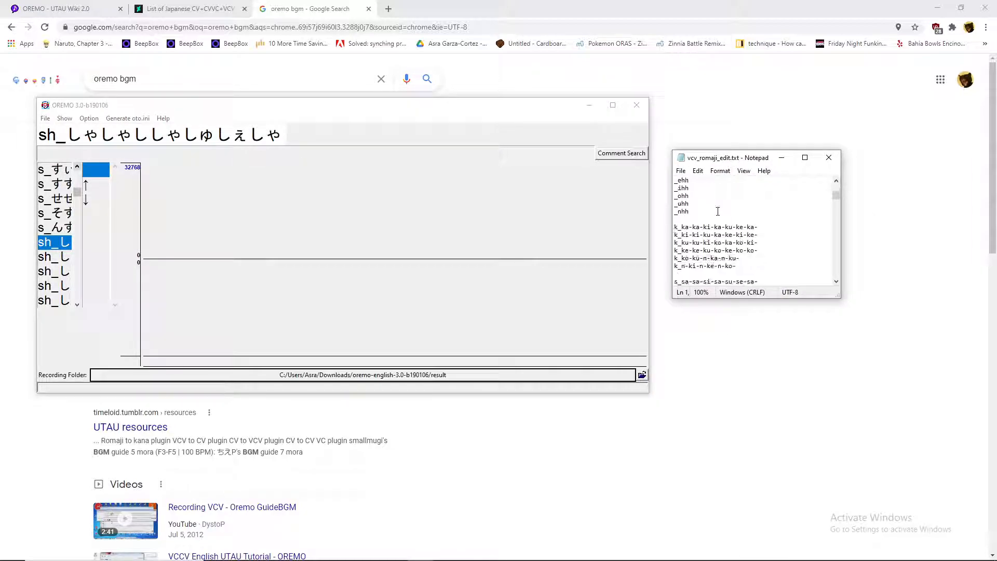
scroll(60, 231, up, 2)
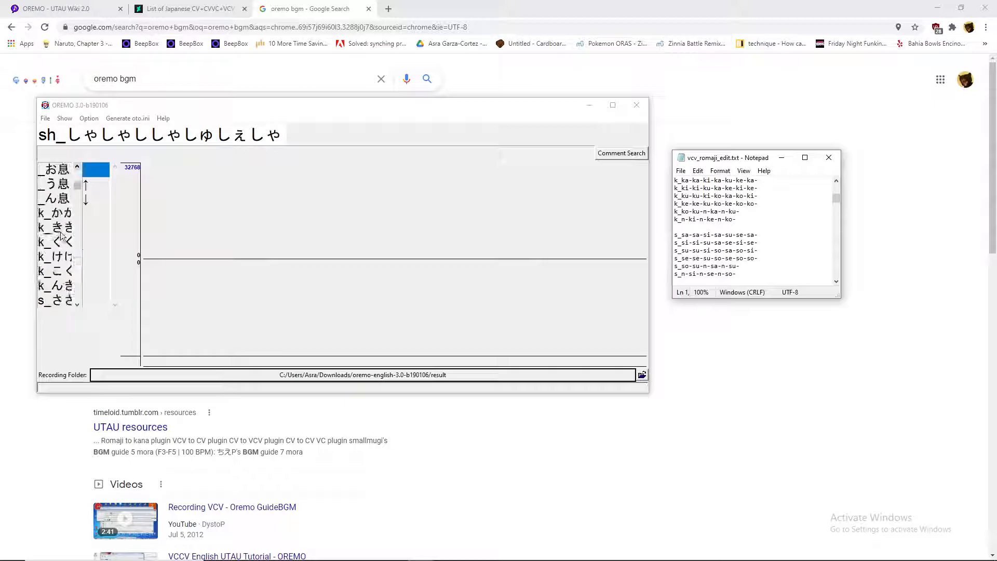
click(51, 228)
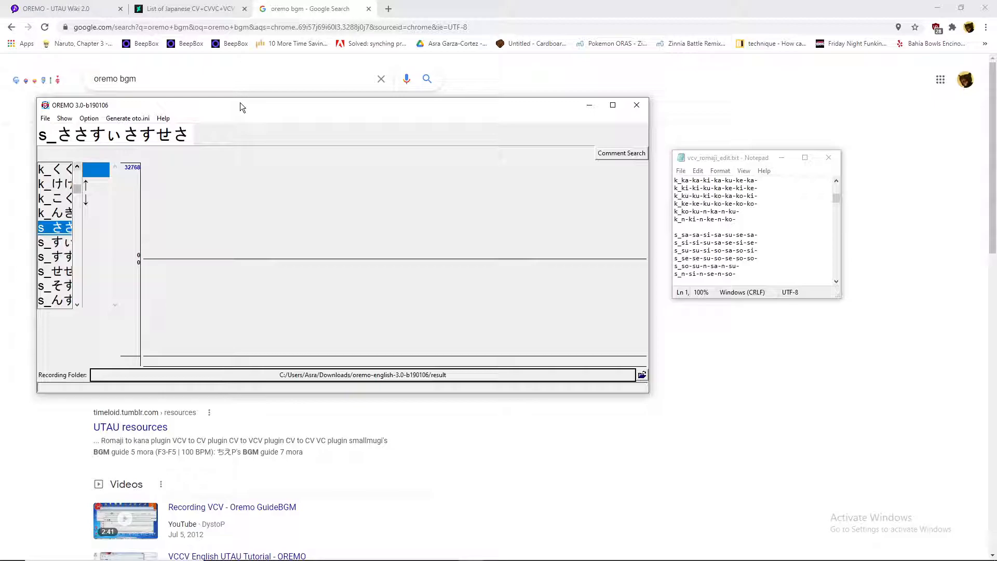
- Record the s_ささすぃさすせさ line to the guide music, return to that entry and play the recording back
key(r)
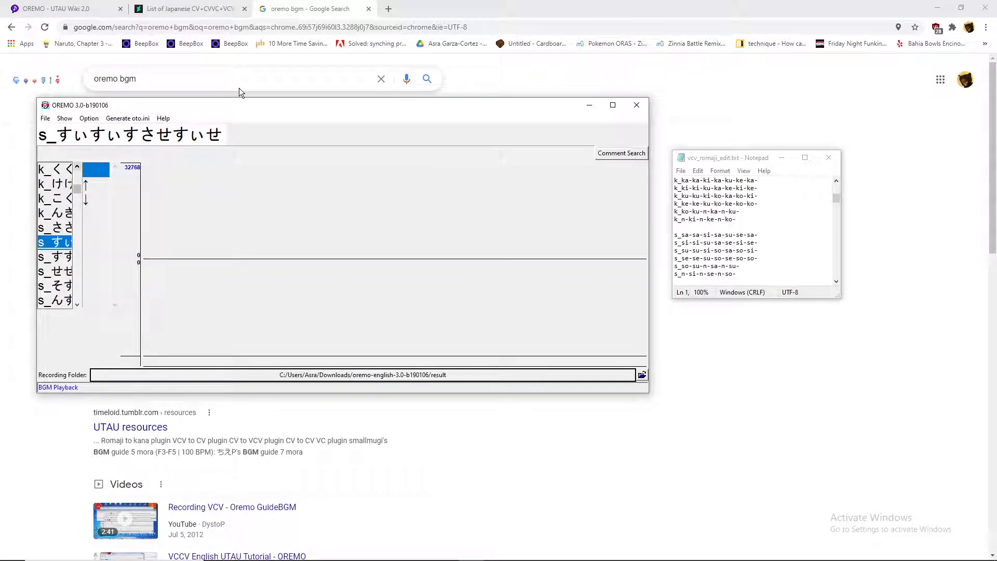
key(Up)
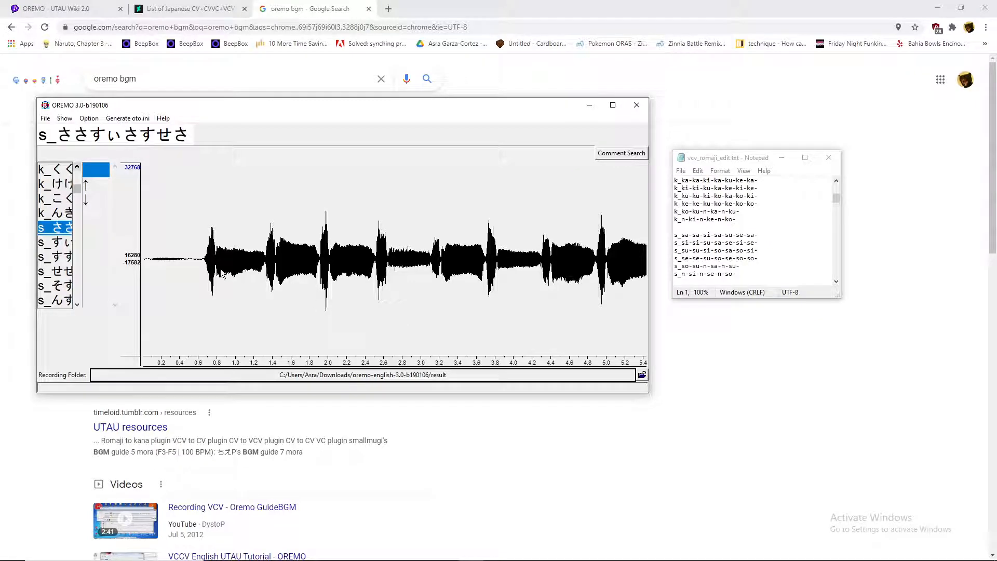
key(space)
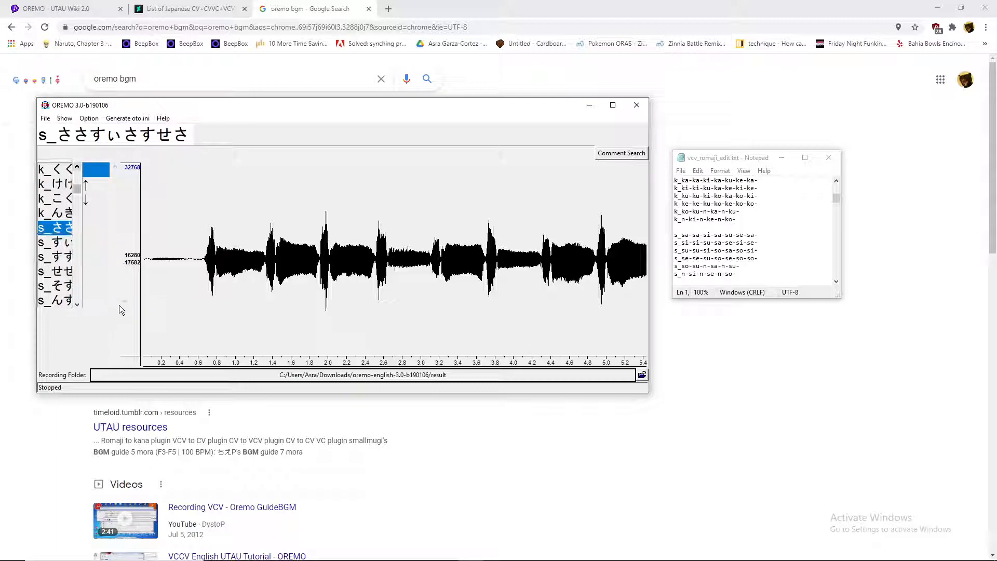
- Move the romaji reclist against the OREMO window and select the first reclist entry, _ああいあうえあ
drag(702, 159, 683, 109)
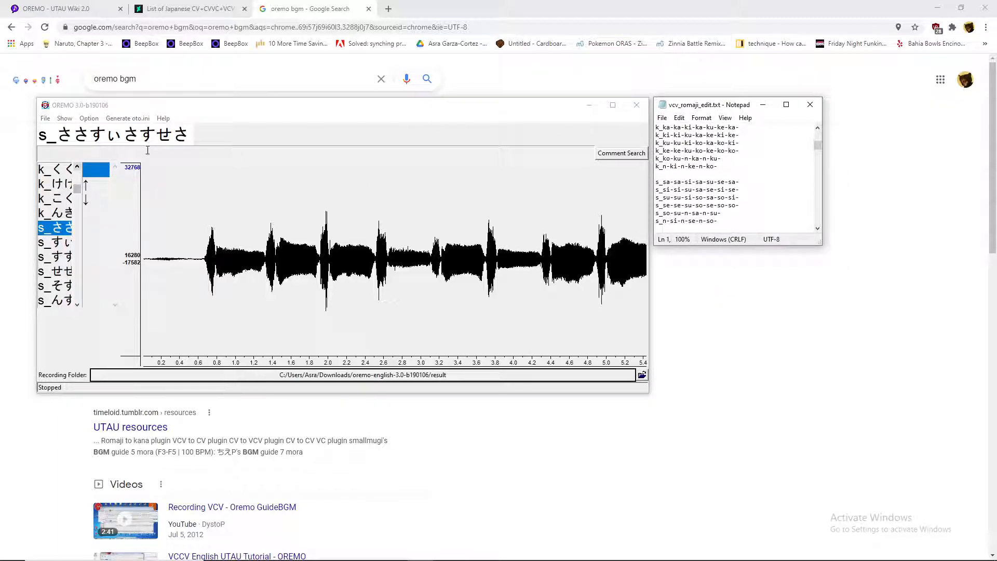
click(206, 110)
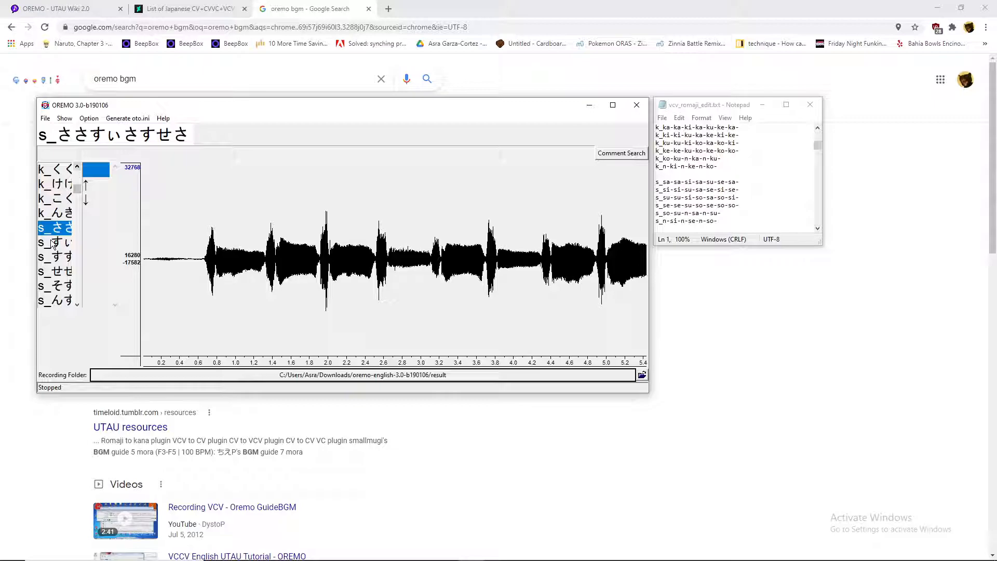
scroll(71, 279, up, 10)
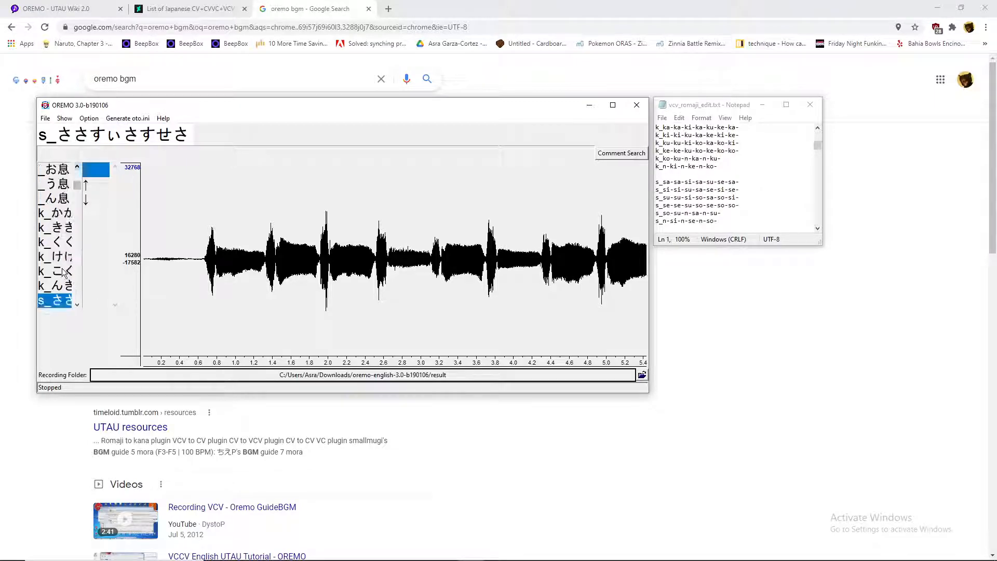
click(61, 173)
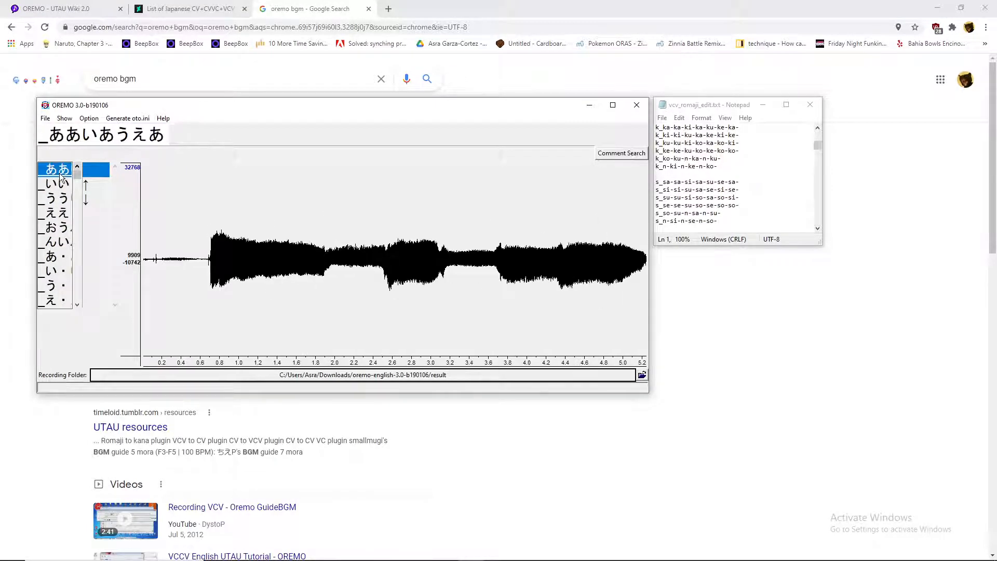
- Look through entries further down the OREMO reclist and return to the first entry, _ああいあうえあ
scroll(65, 259, down, 10)
scroll(65, 259, down, 2)
click(51, 256)
scroll(51, 256, down, 8)
click(49, 255)
scroll(49, 256, down, 6)
click(51, 257)
drag(78, 251, 78, 174)
click(60, 170)
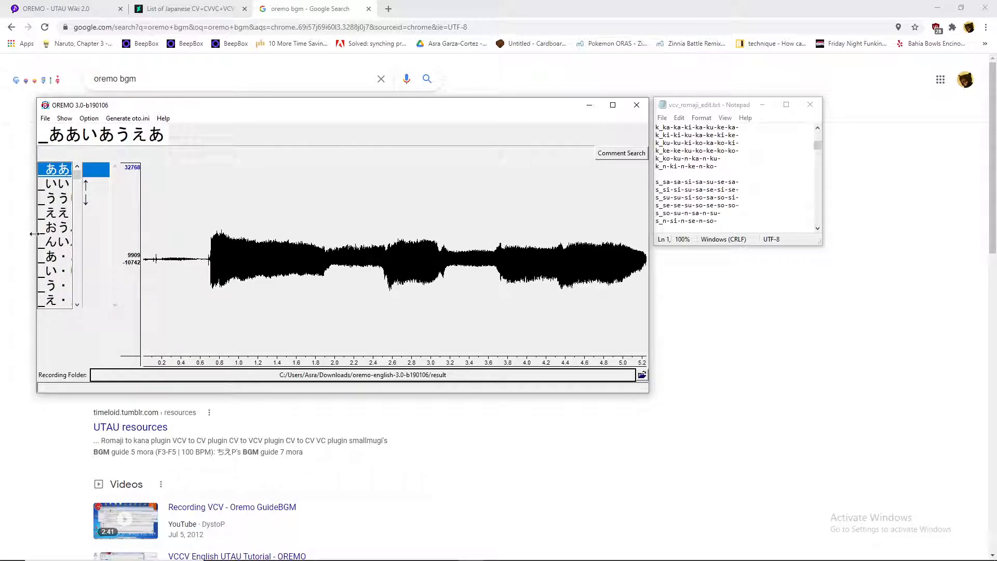
scroll(48, 237, down, 3)
scroll(48, 235, up, 3)
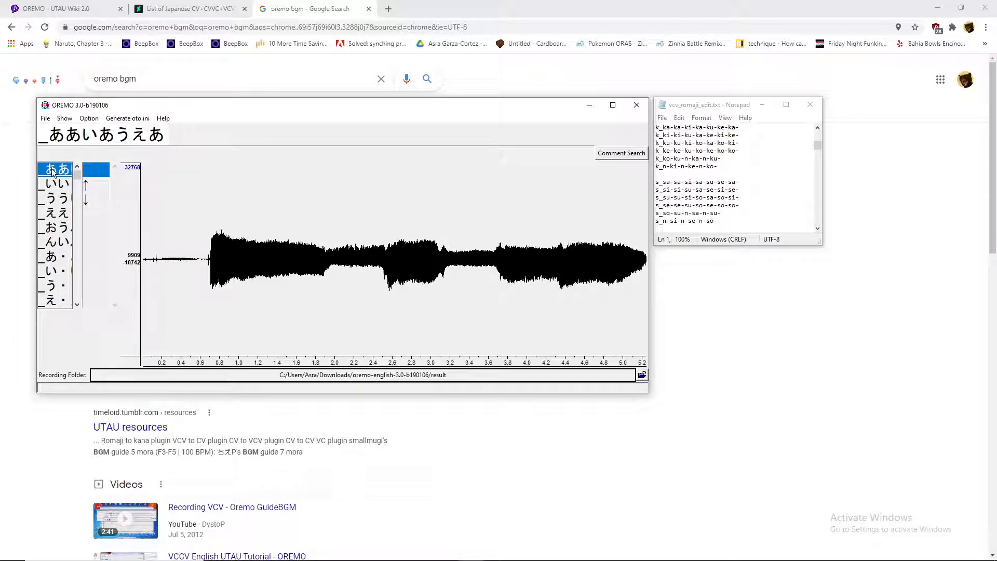
- Reselect s_ささすぃさすせさ in the reclist and compare its waveform with the entry directly below it
scroll(52, 172, down, 15)
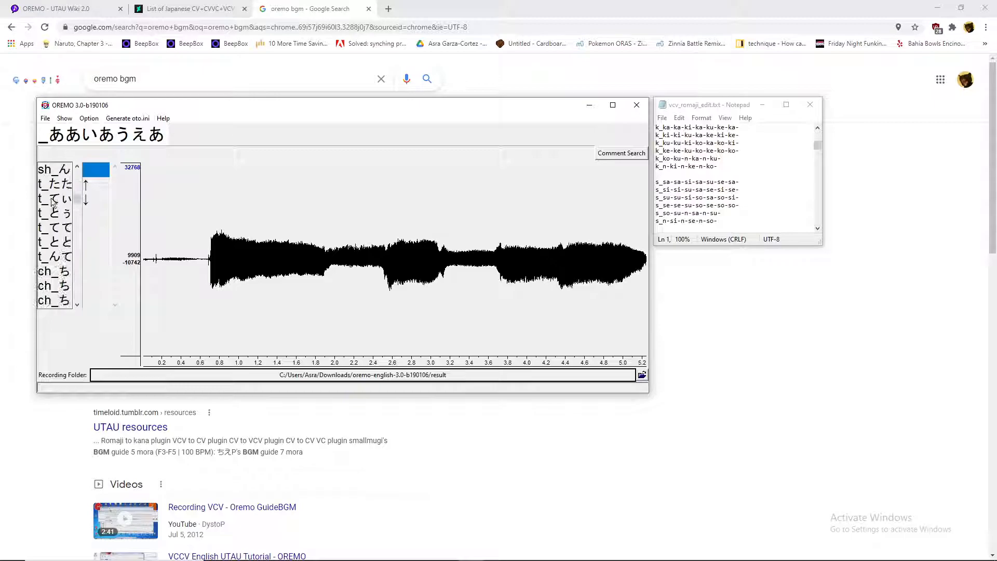
scroll(53, 201, up, 10)
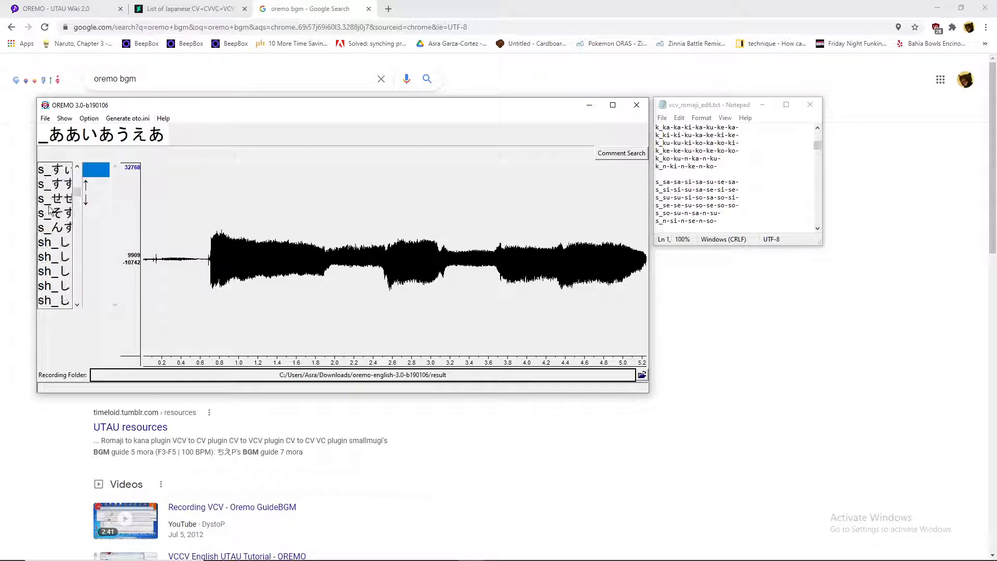
click(53, 229)
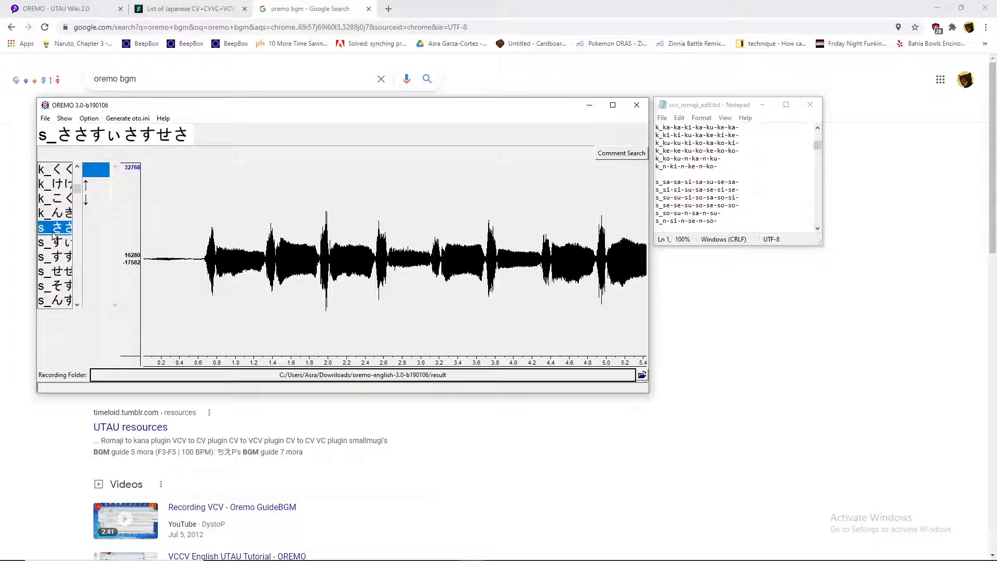
key(Down)
click(46, 228)
click(51, 240)
click(53, 229)
click(52, 243)
click(52, 229)
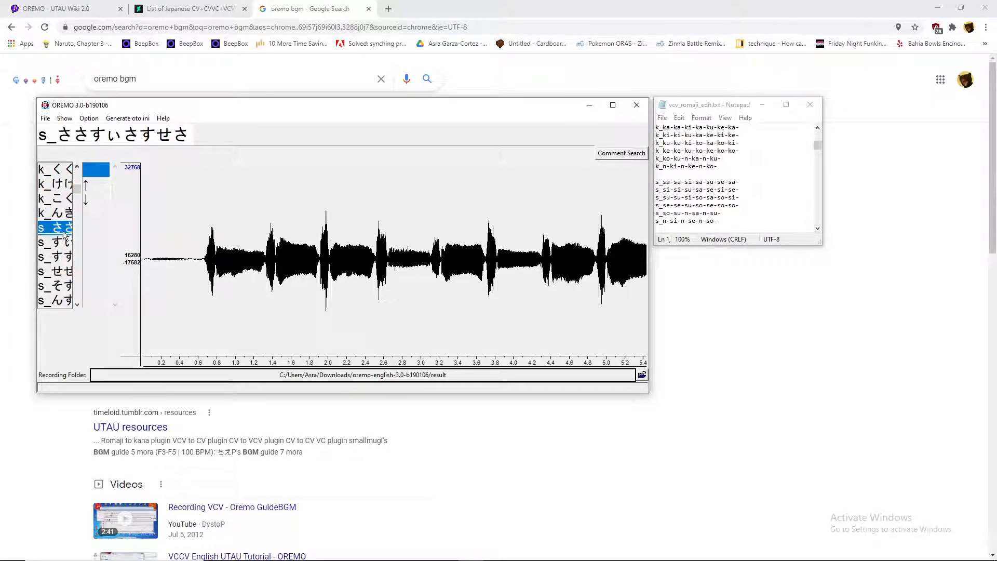
- Open the result folder inside oremo-english-3.0-b190106 in Downloads, locate s_ささすぃさすせさ.wav and select oto.ini
click(267, 551)
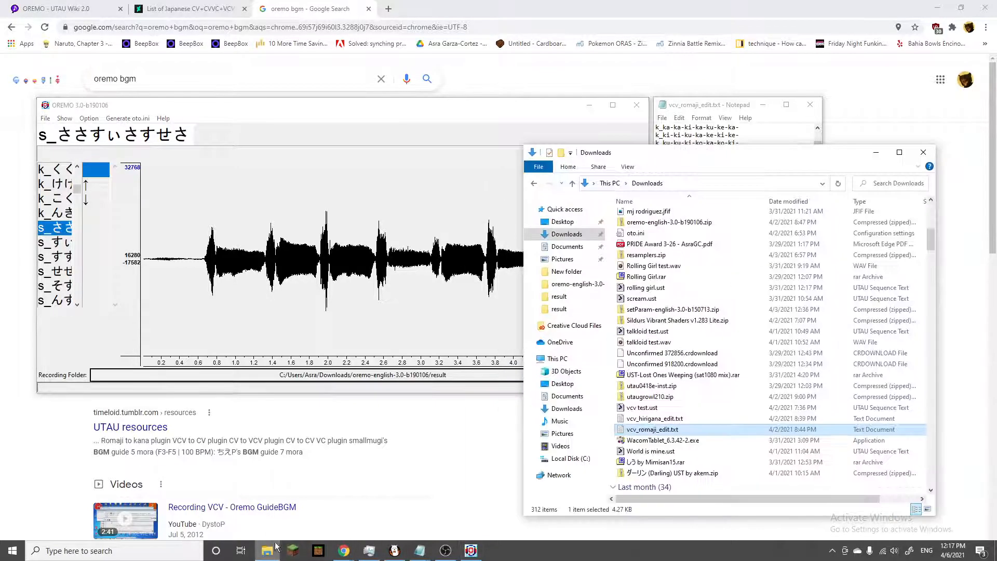
scroll(668, 279, up, 10)
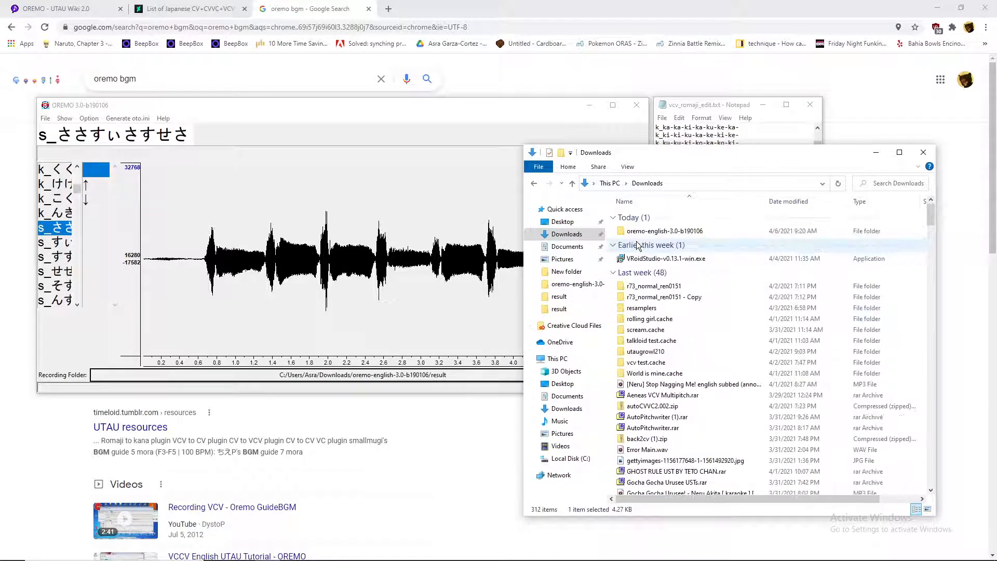
double_click(644, 232)
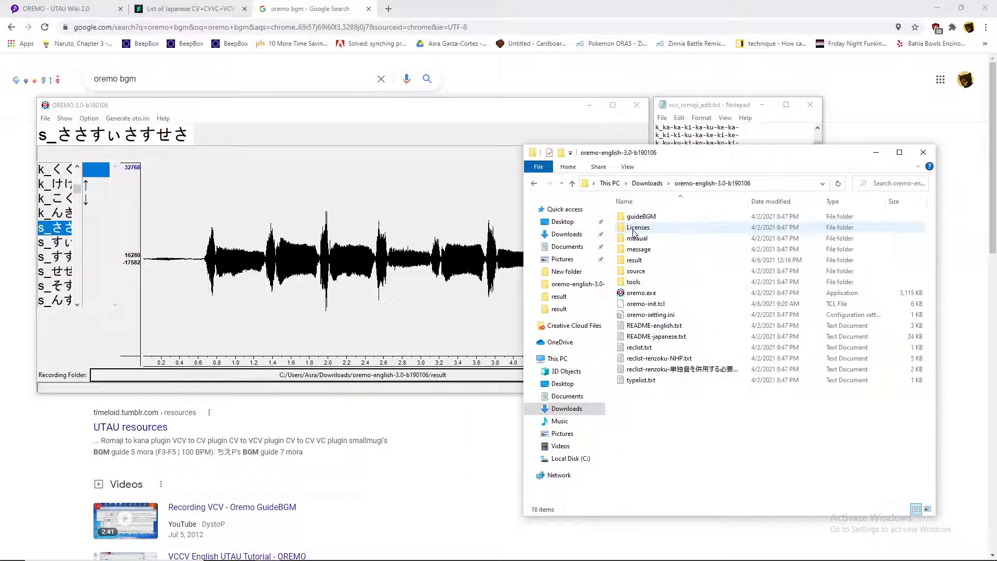
double_click(639, 261)
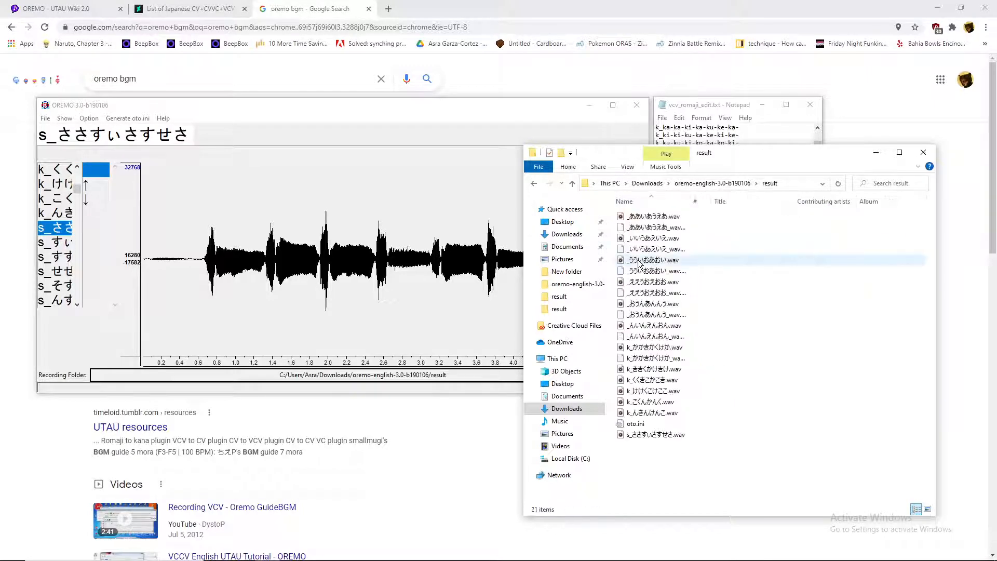
drag(627, 442, 649, 436)
click(619, 445)
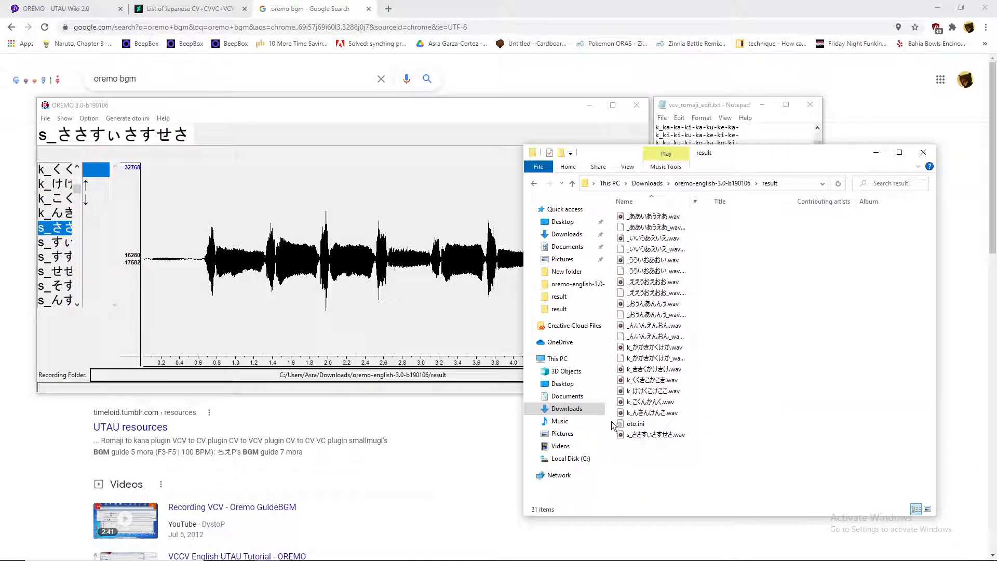
click(612, 423)
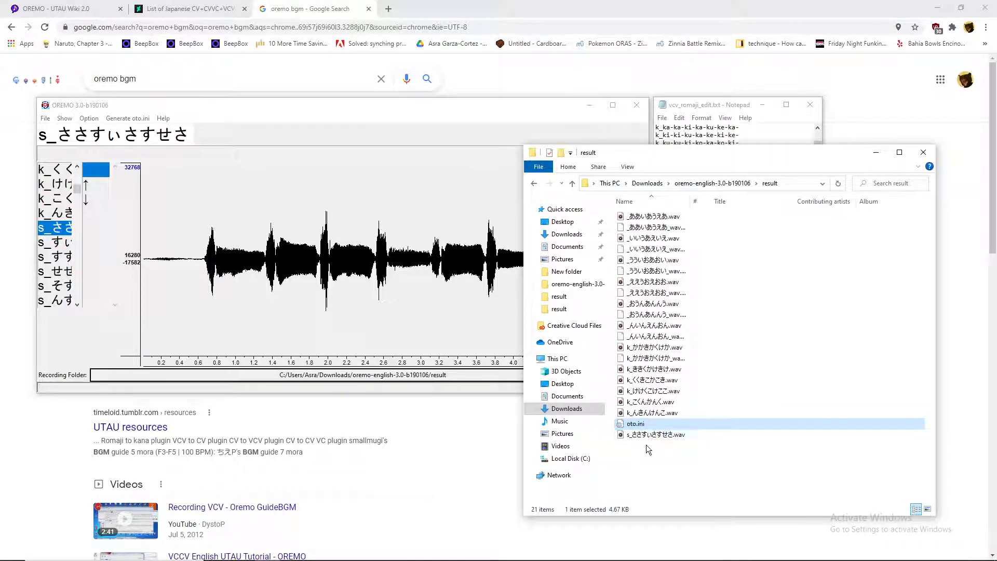
- Close the result folder, reposition and heighten the OREMO window, and return to the start of its reclist
click(650, 448)
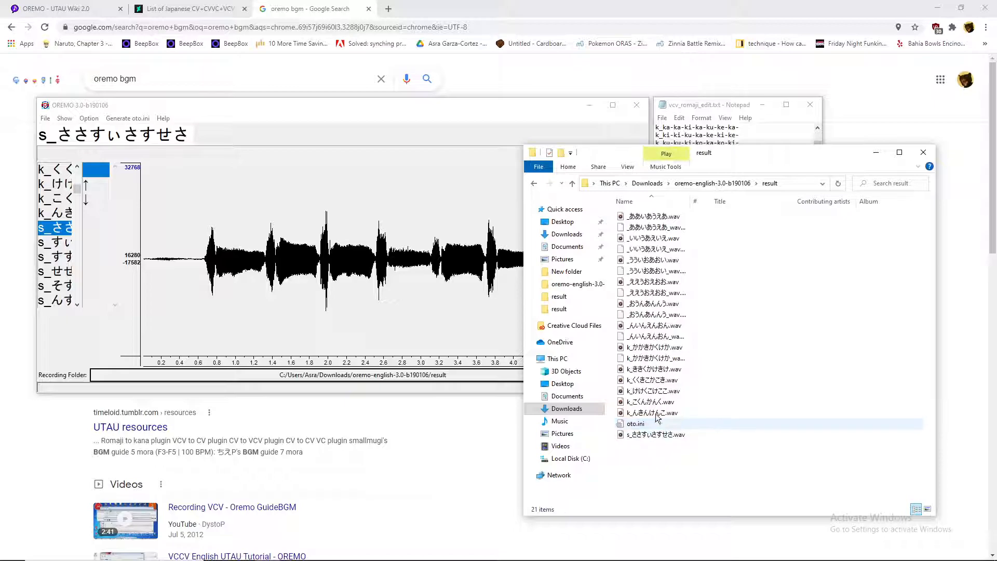
click(924, 154)
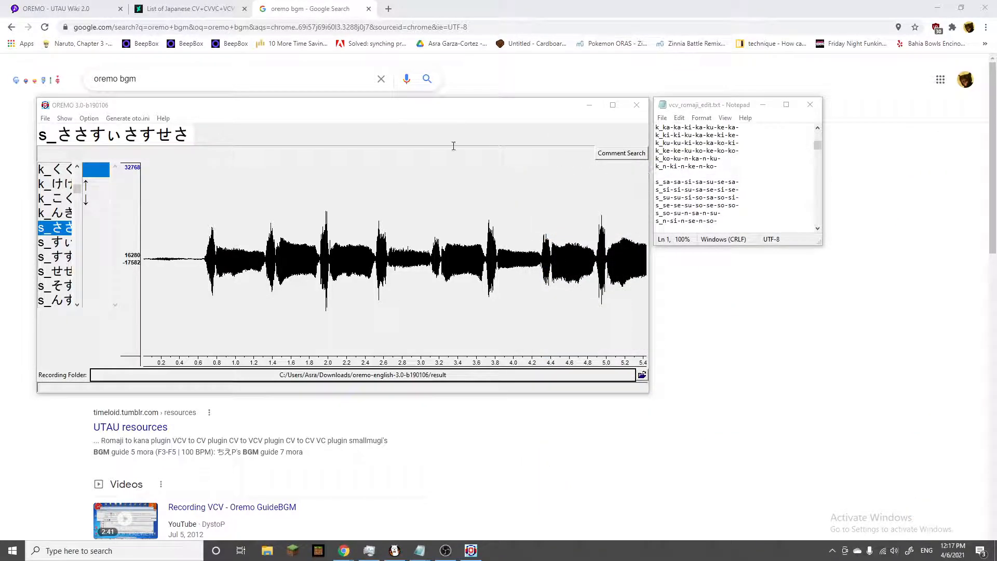
drag(391, 105, 513, 150)
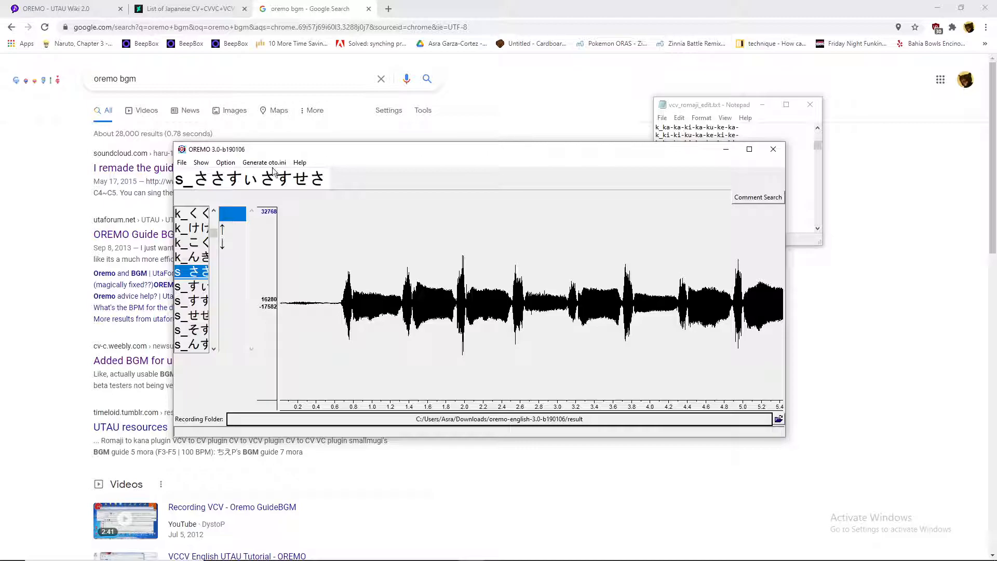
mouse_move(231, 153)
mouse_down()
mouse_move(247, 130)
mouse_move(240, 151)
mouse_up()
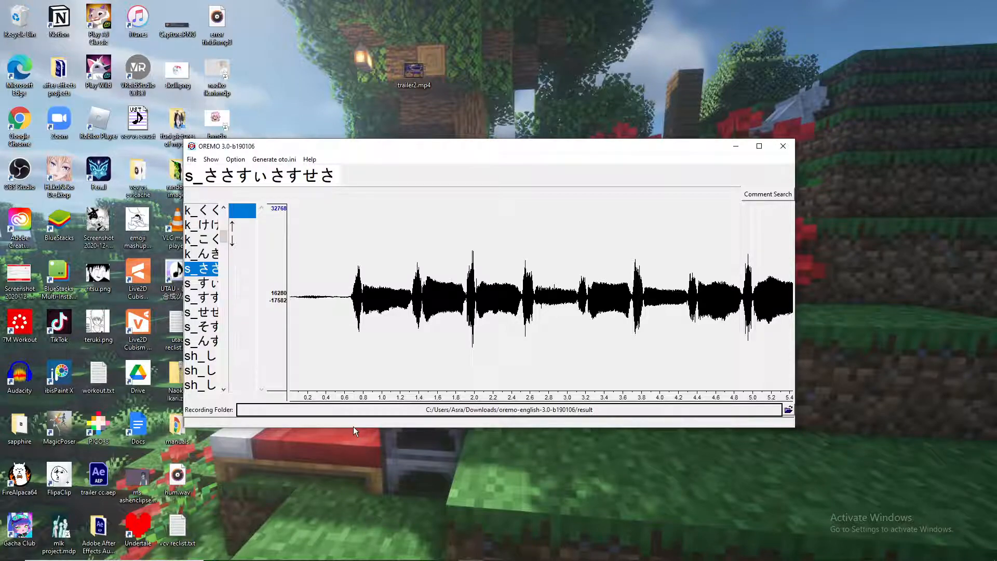
drag(354, 427, 351, 448)
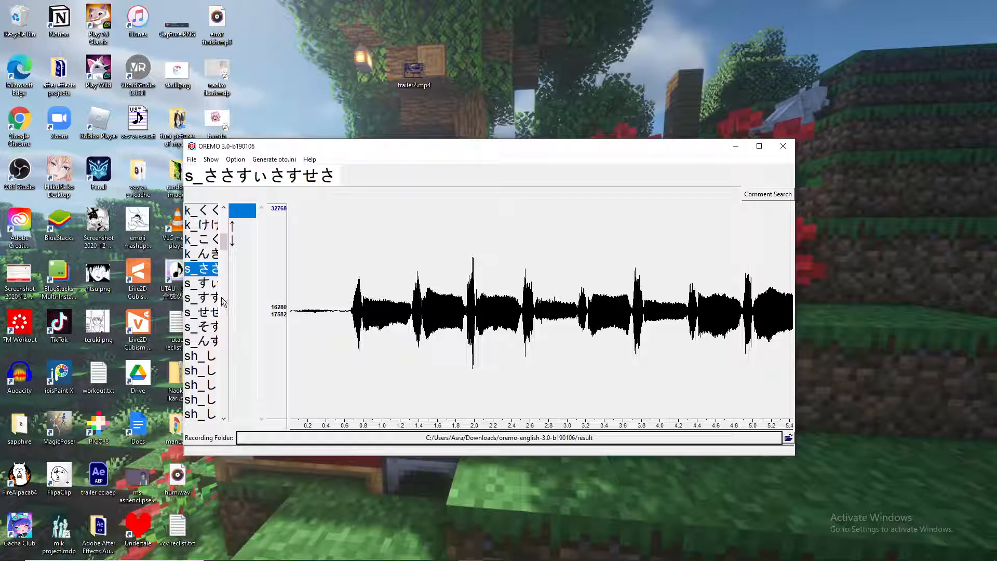
scroll(220, 297, up, 8)
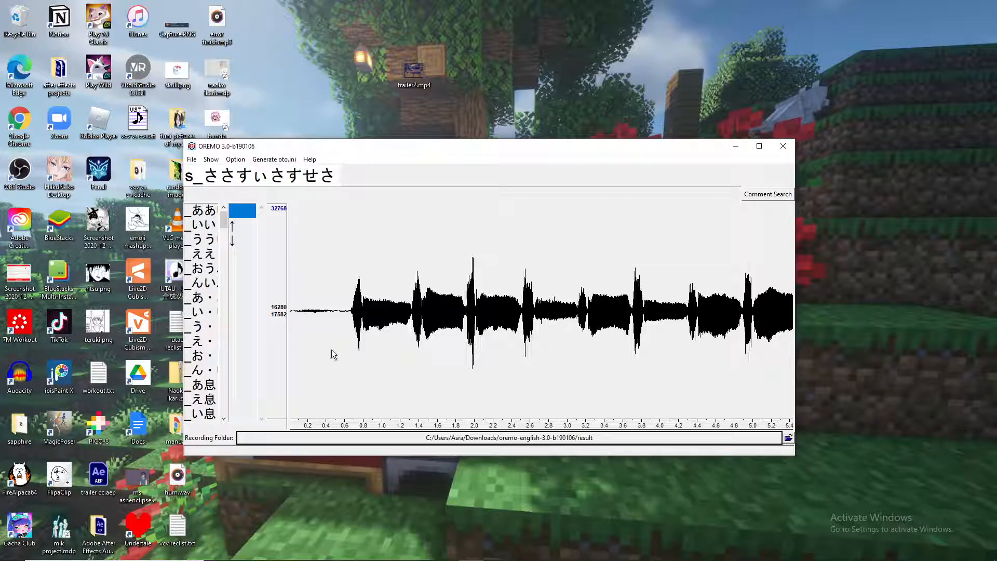
- Open the result folder inside oremo-english-3.0-b190106 in Downloads with File Explorer
mouse_move(439, 551)
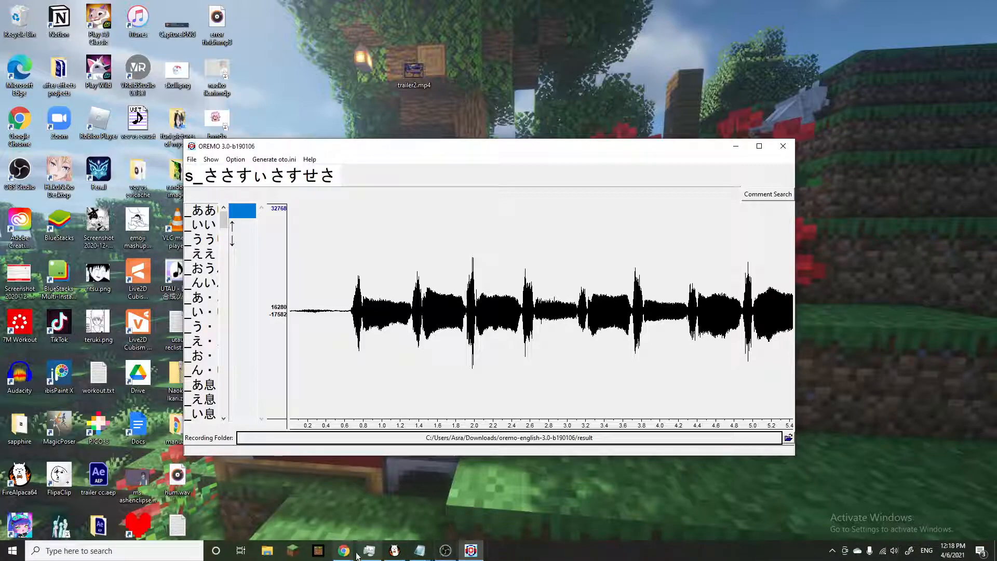
mouse_move(346, 554)
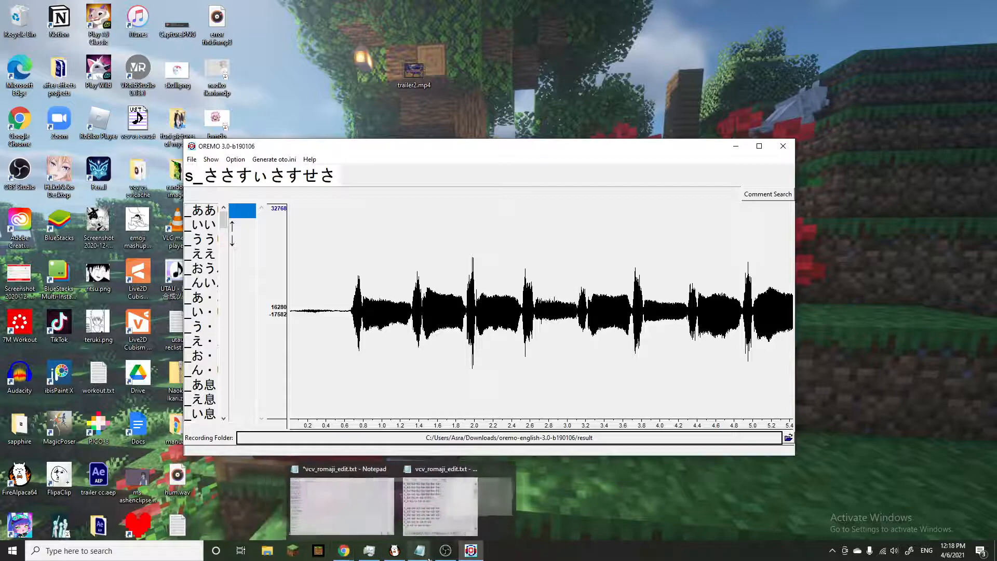
click(267, 552)
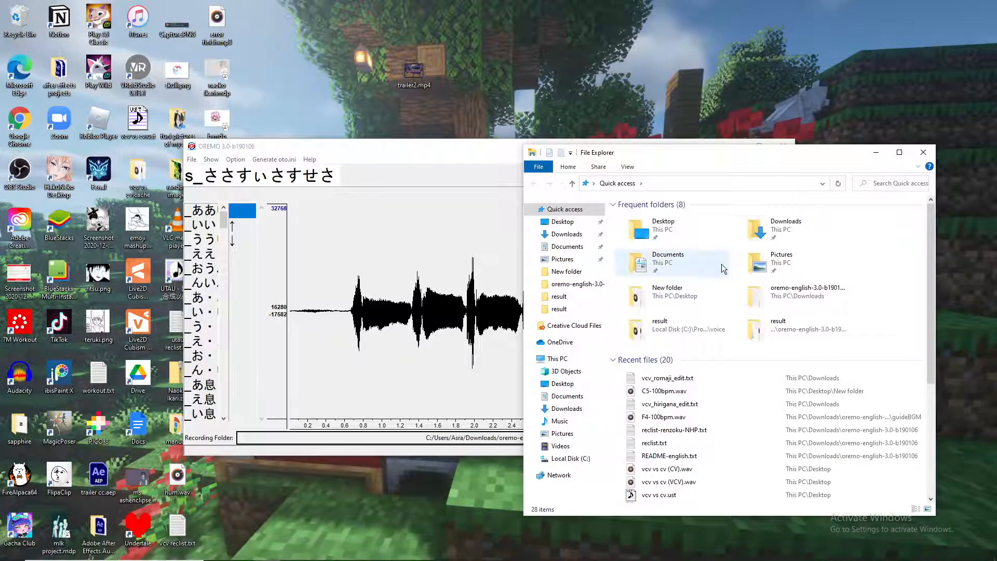
click(567, 234)
double_click(658, 234)
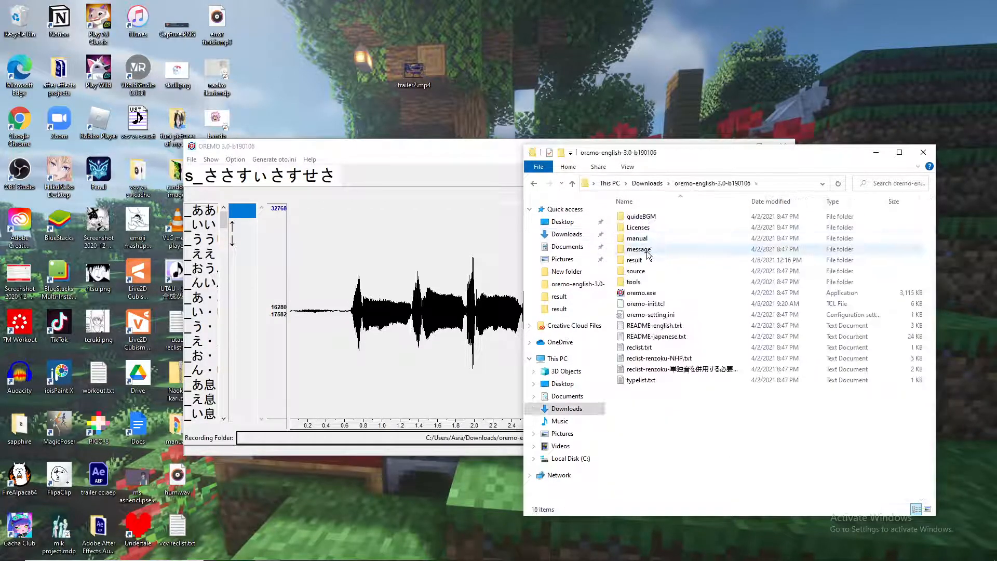
click(643, 261)
double_click(643, 261)
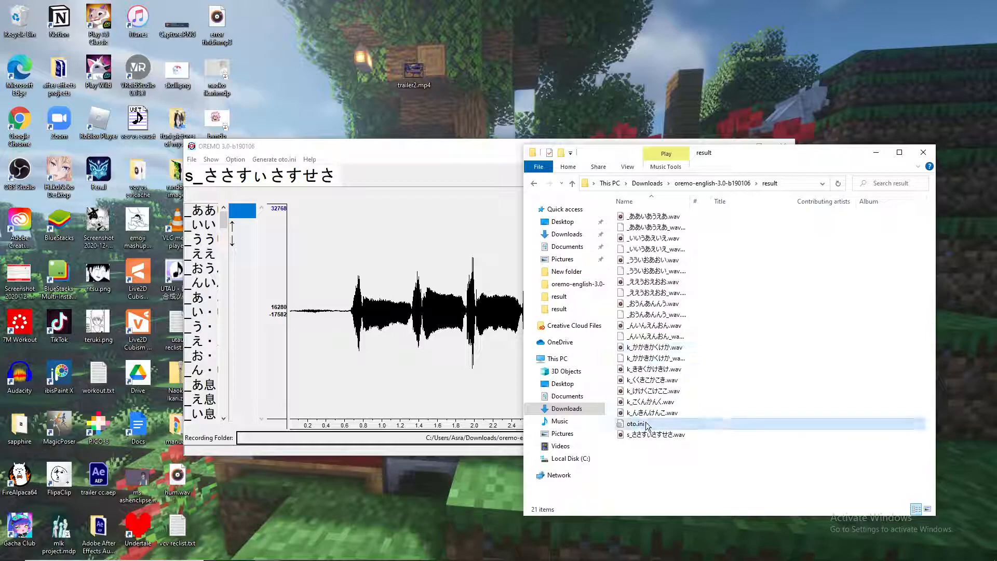
- Delete the existing oto.ini from the result folder
right_click(642, 418)
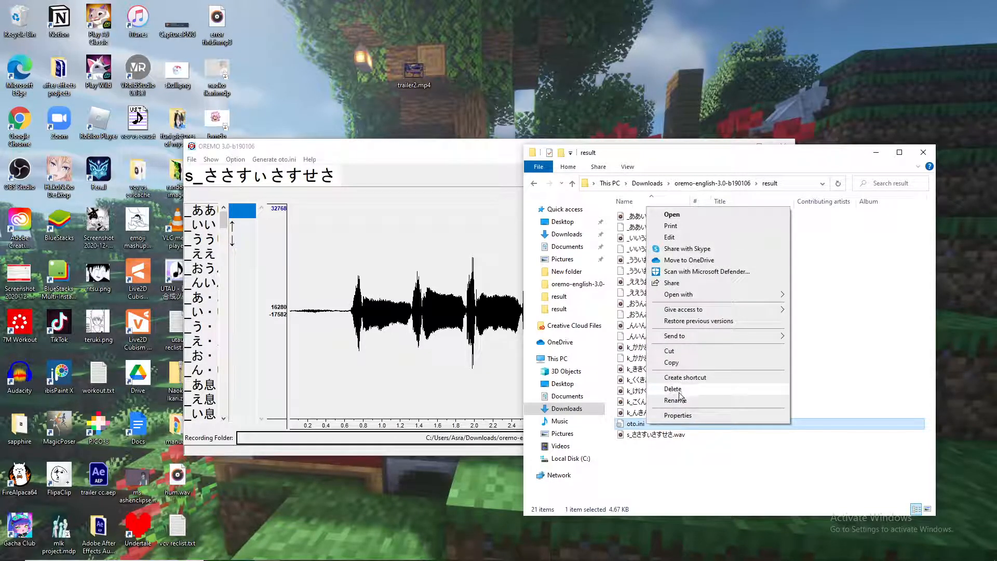
click(671, 363)
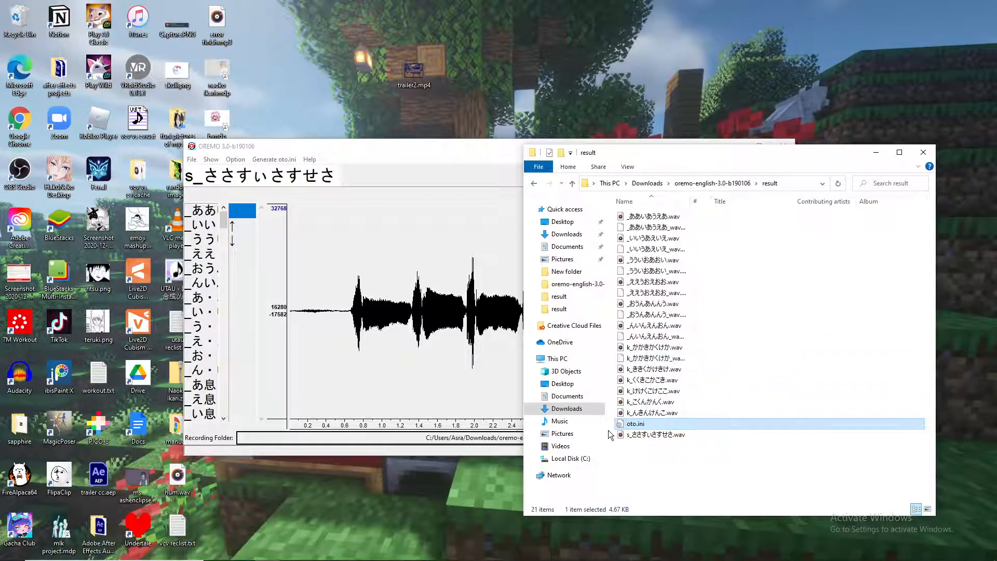
right_click(633, 425)
click(658, 391)
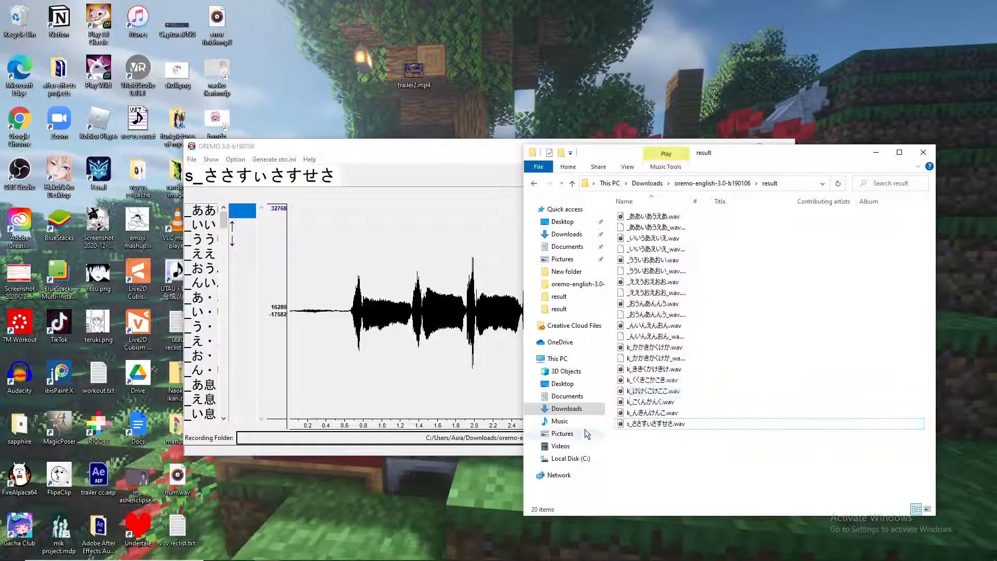
- Open OREMO's oto.ini generation settings for VCV (Continuous Utterance) and arrange that dialog beside the main OREMO window
drag(369, 147, 276, 112)
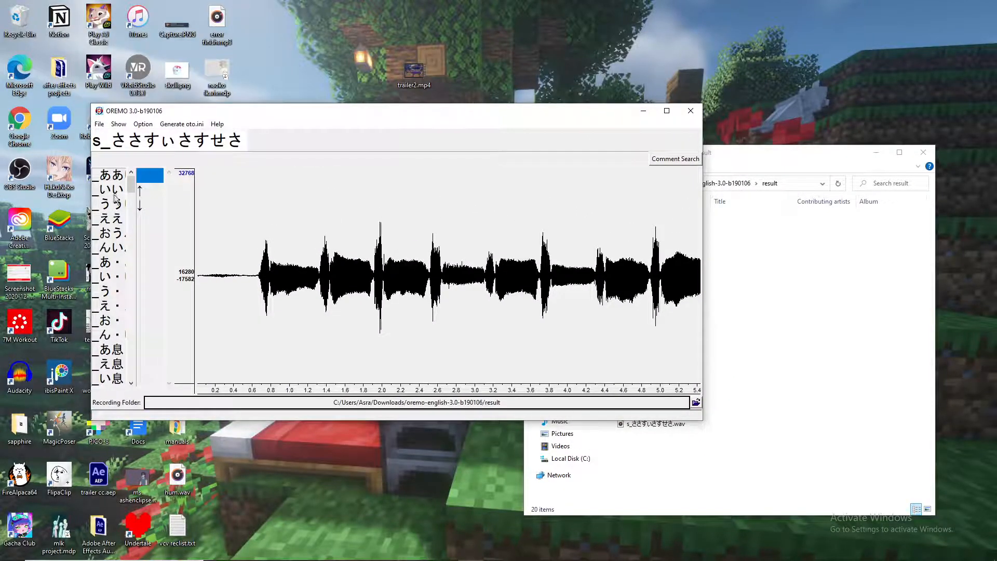
click(174, 128)
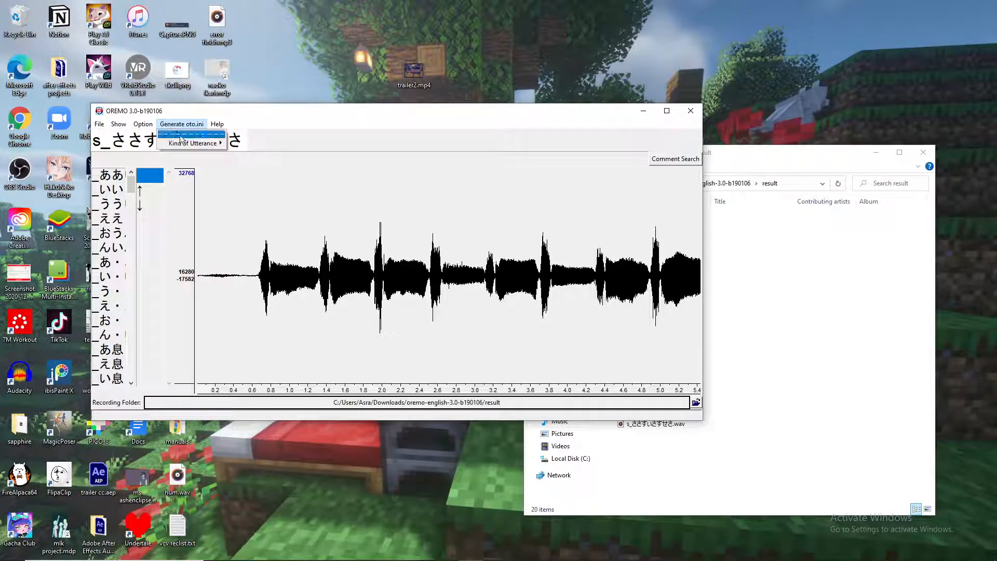
mouse_move(187, 145)
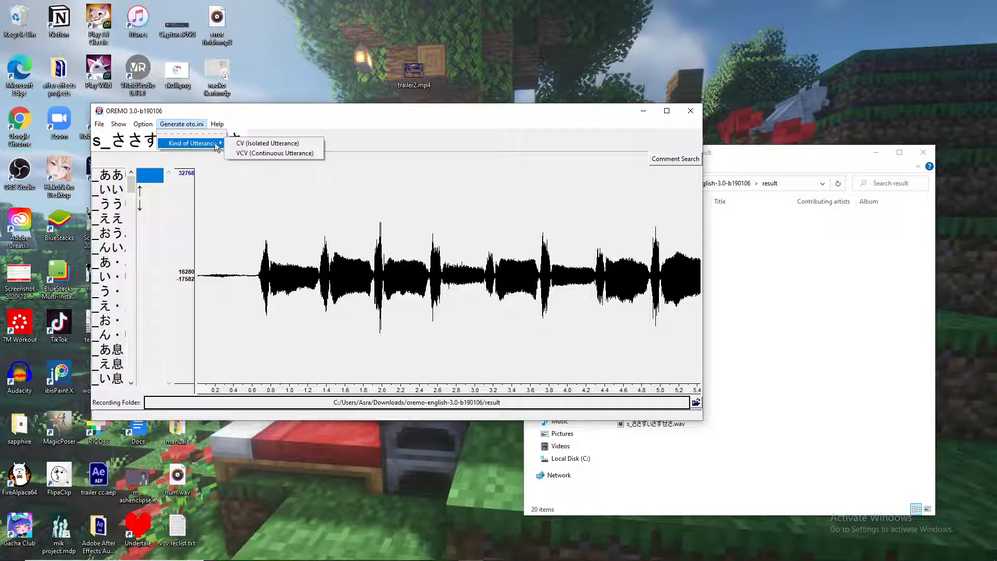
click(248, 152)
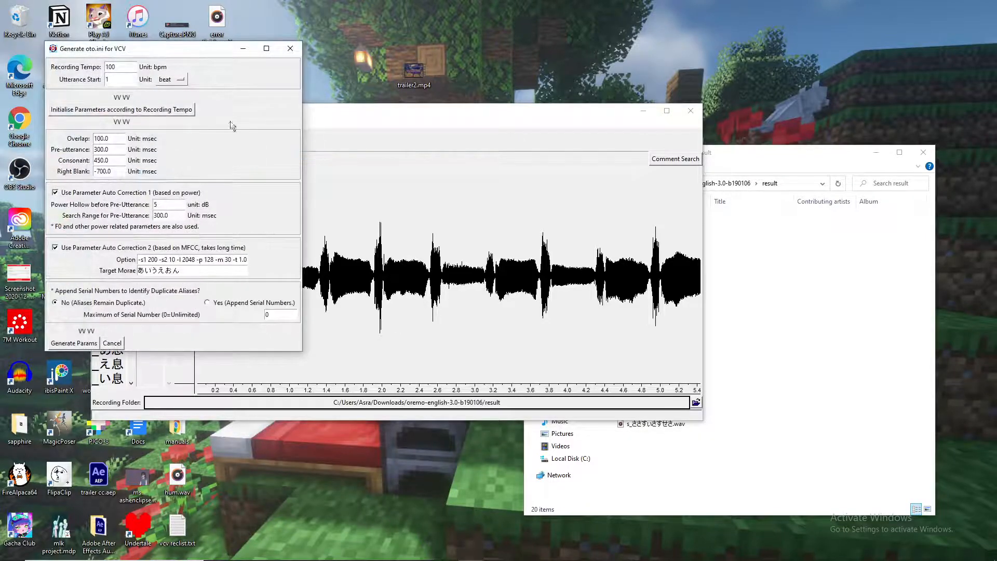
drag(179, 51, 757, 135)
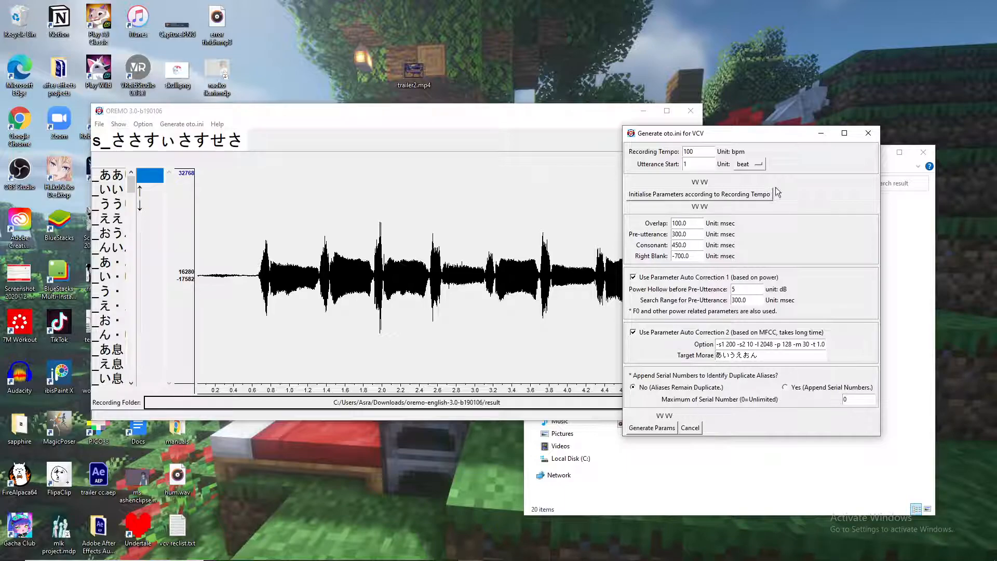
click(695, 152)
drag(381, 114, 299, 136)
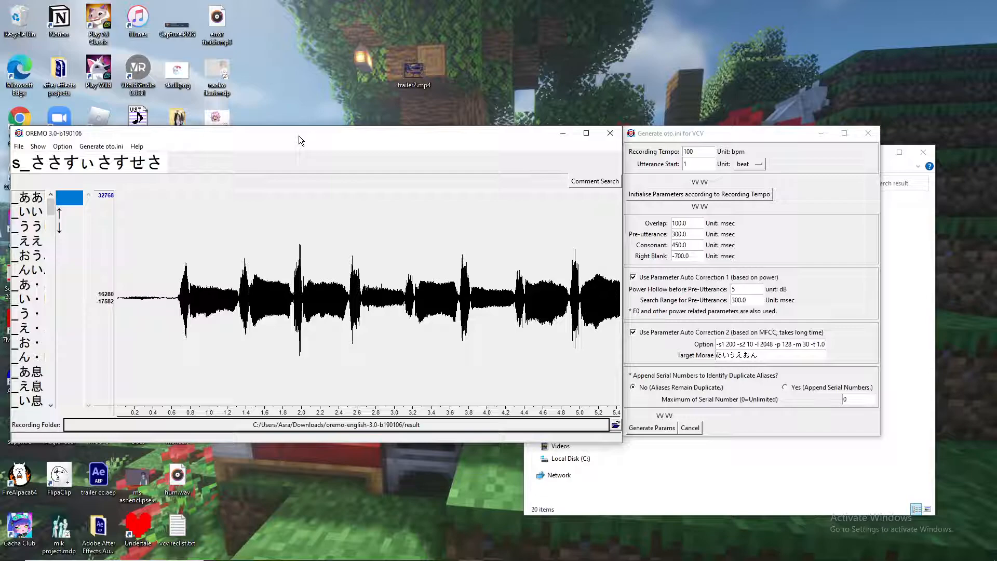
- Review the recording tempo and the unit choices for the utterance start in the VCV oto.ini settings
drag(695, 152, 683, 175)
click(697, 154)
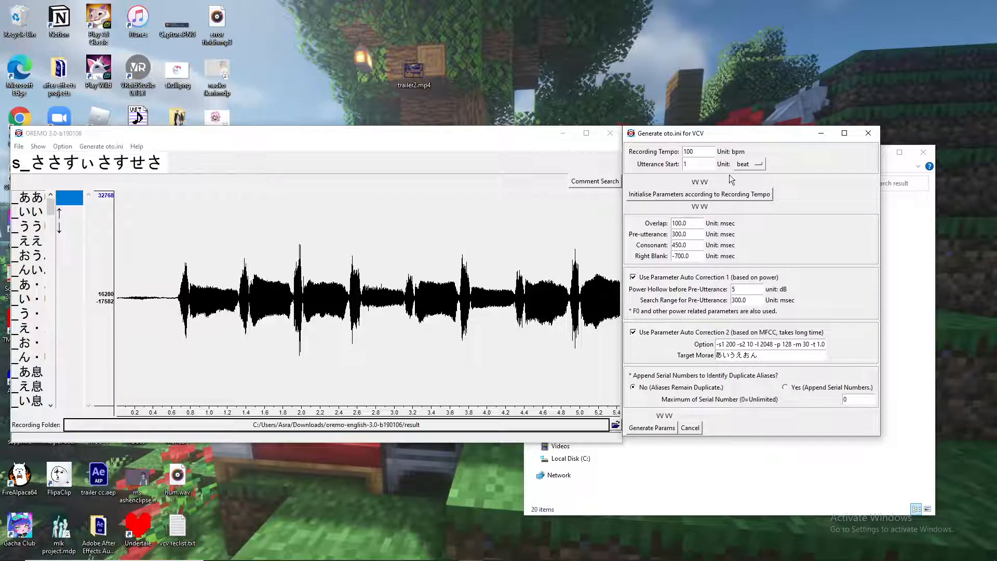
click(760, 165)
click(758, 166)
click(759, 164)
click(759, 168)
- Generate the VCV parameters and save them as oto.ini in the result folder of oremo-english-3.0-b190106
click(654, 429)
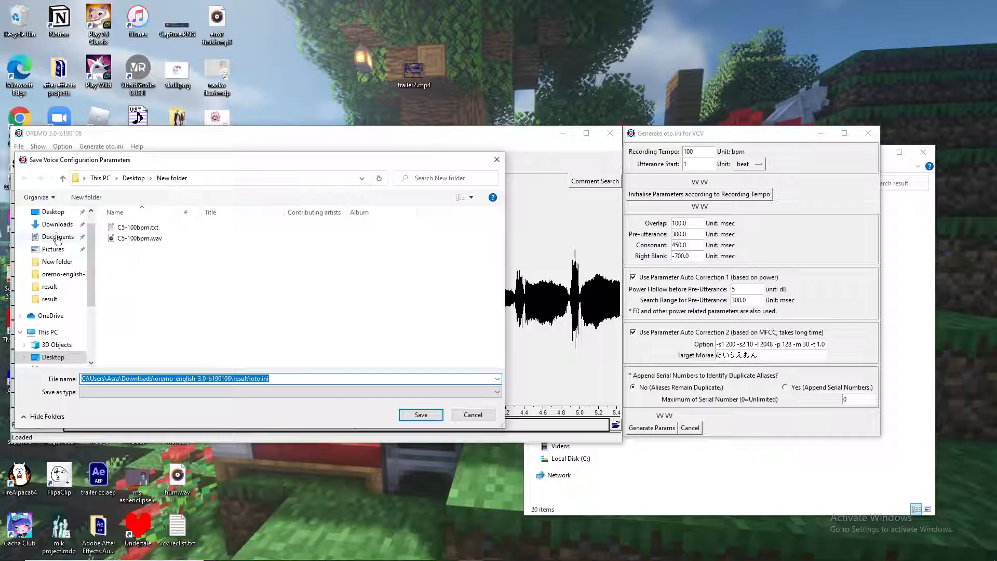
click(60, 274)
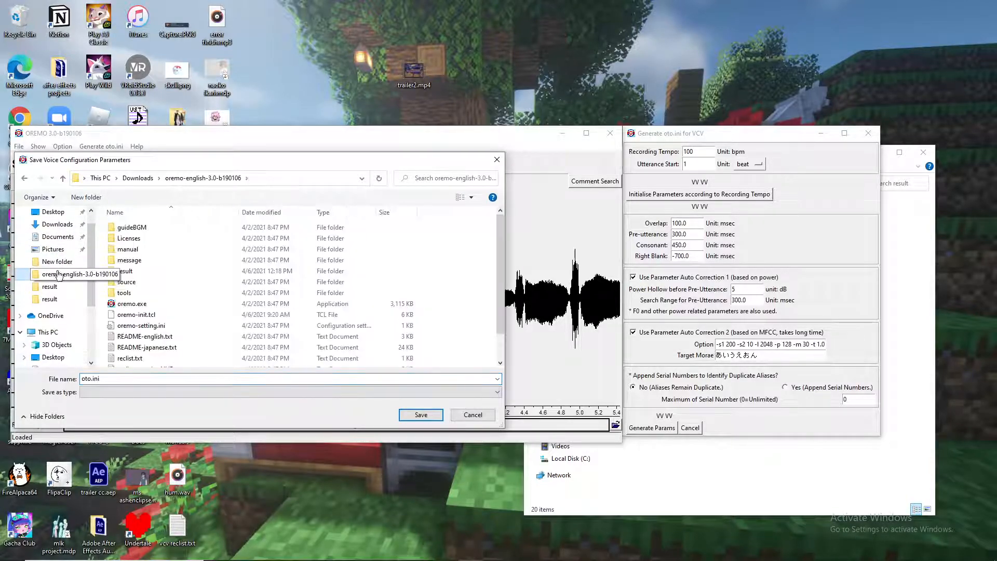
double_click(124, 271)
scroll(167, 322, down, 3)
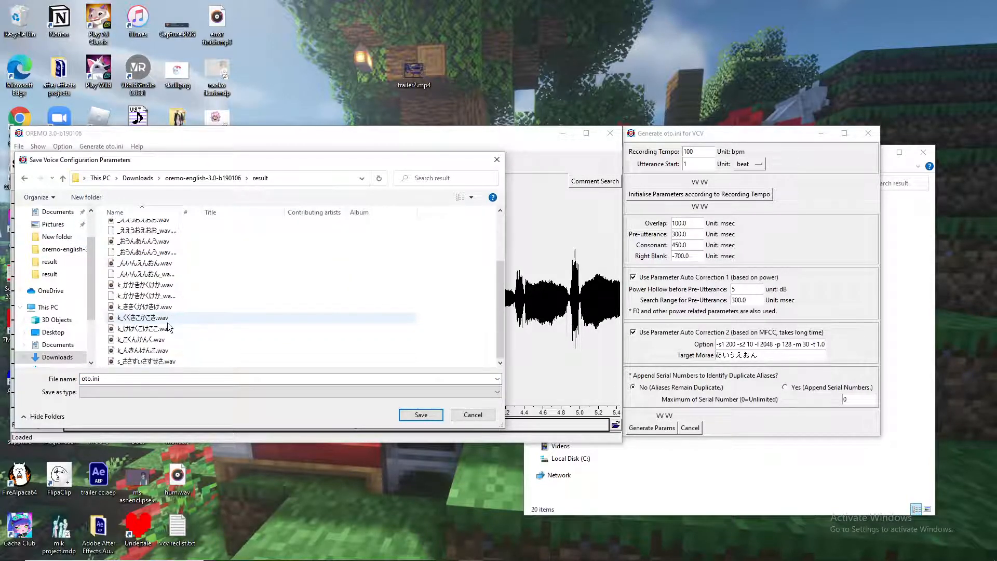
click(106, 380)
click(106, 380)
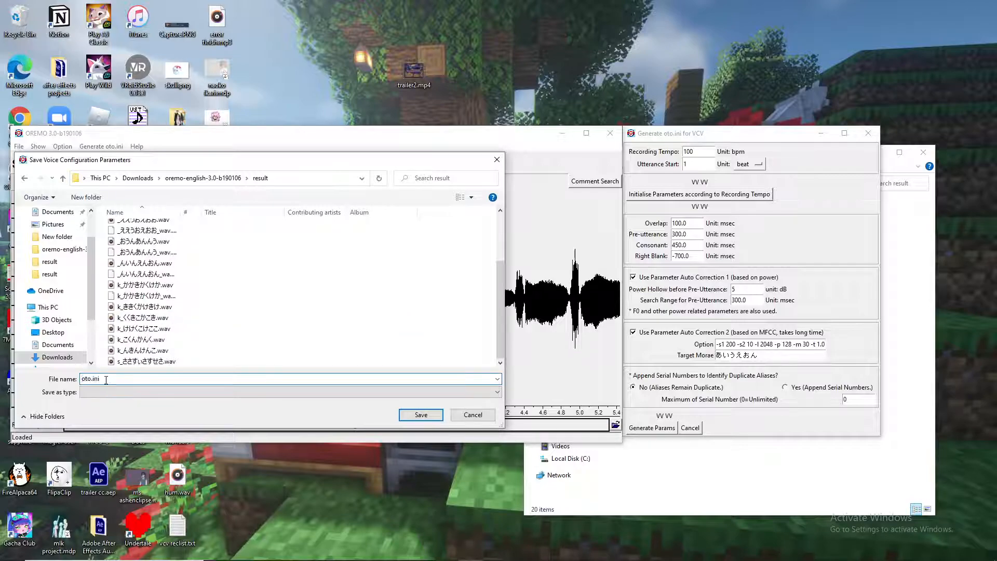
click(419, 415)
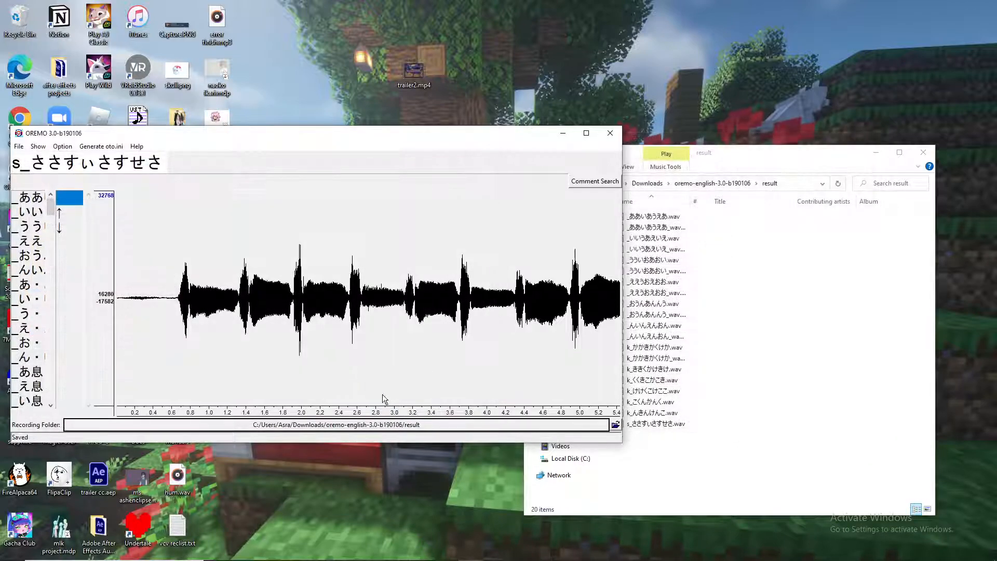
- Minimize the OREMO and result folder windows, and search Windows for utau to launch UTAU
click(563, 134)
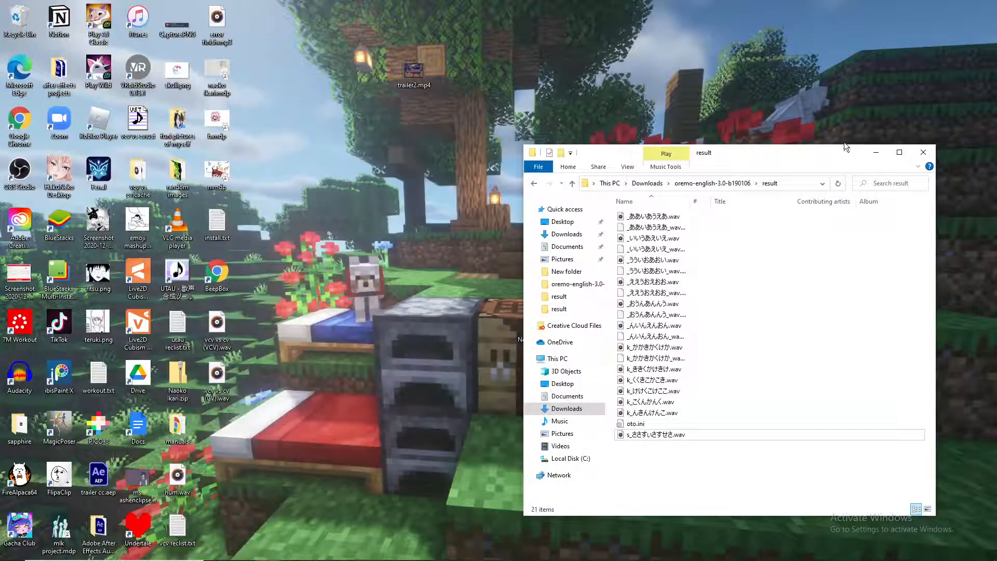
click(878, 153)
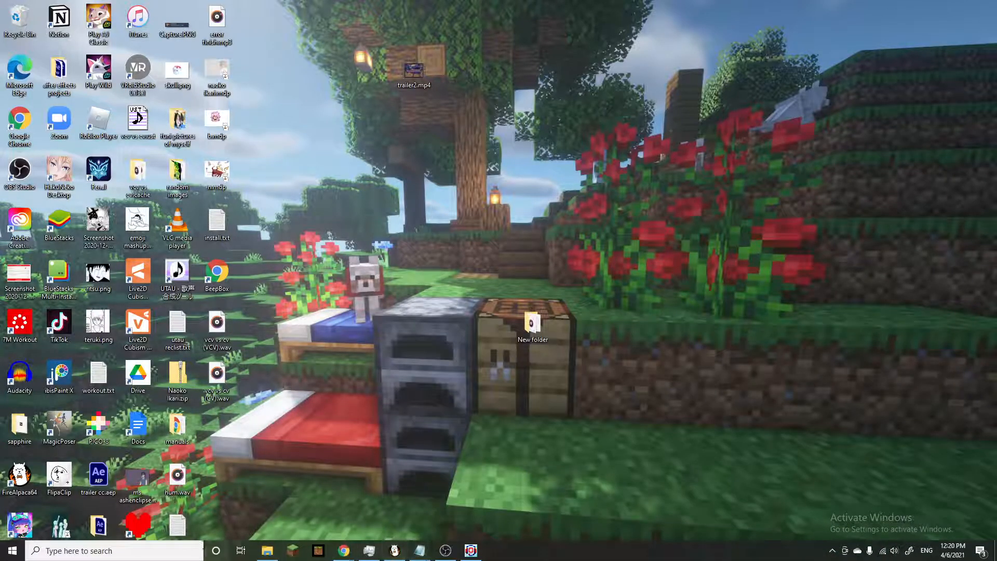
click(202, 551)
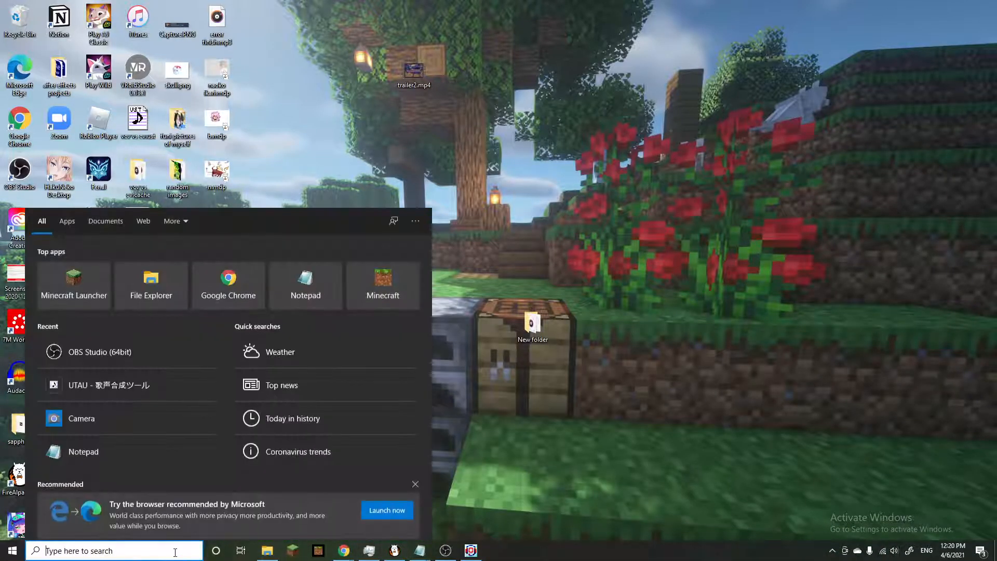
text(utau)
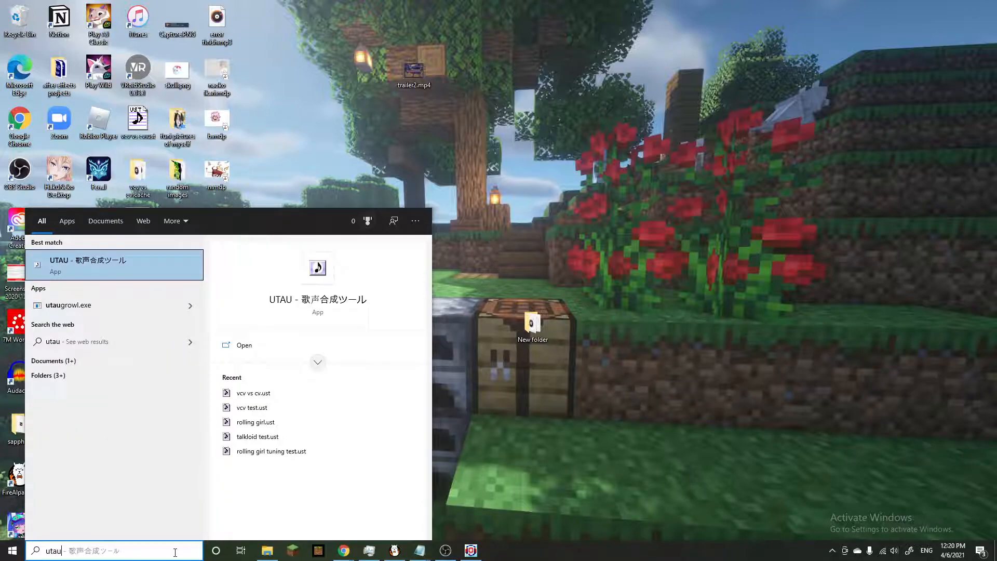
key(Return)
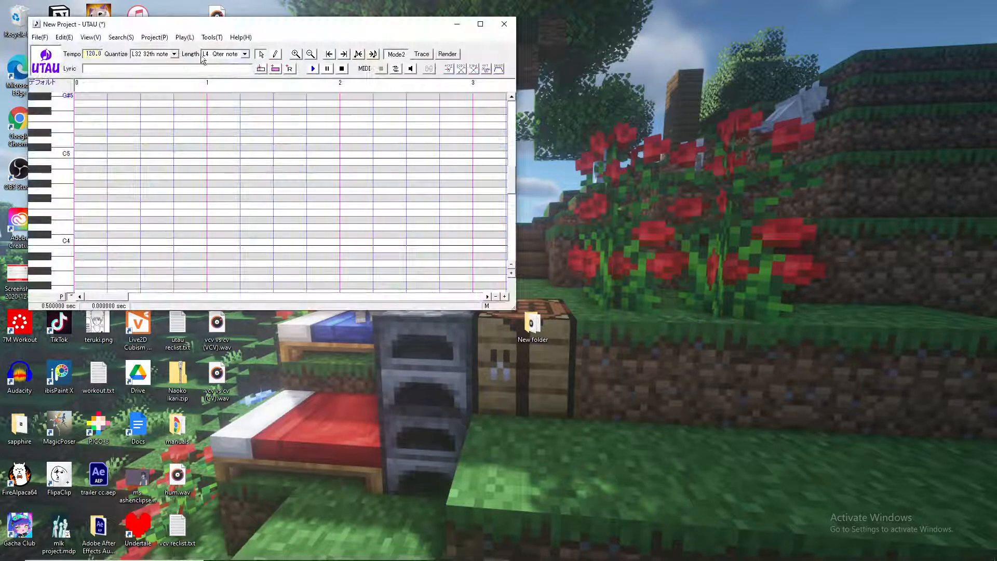
- Set the project's voice bank to the recordings in the result folder of oremo-english-3.0-b190106
click(155, 38)
click(181, 79)
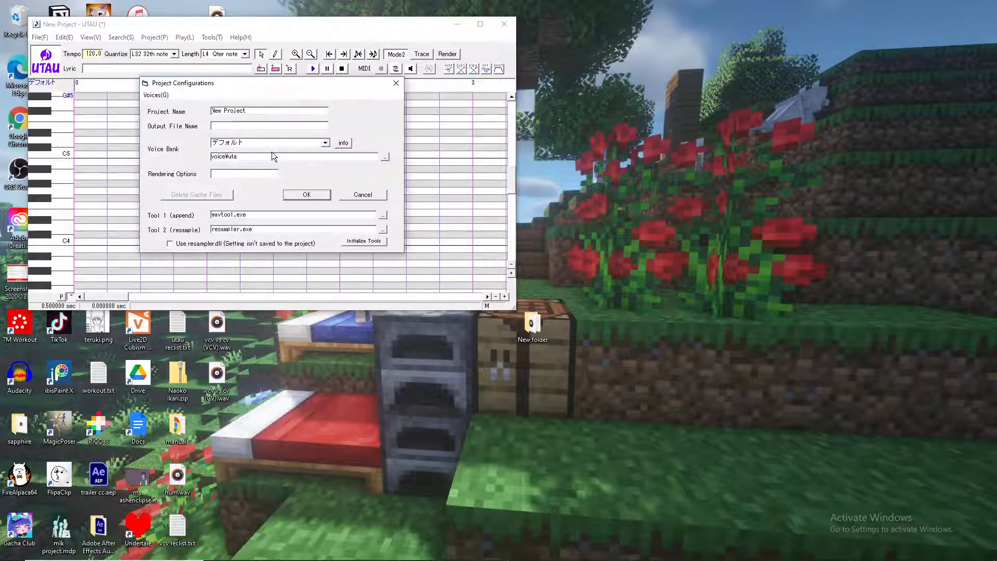
click(325, 142)
click(325, 143)
click(385, 157)
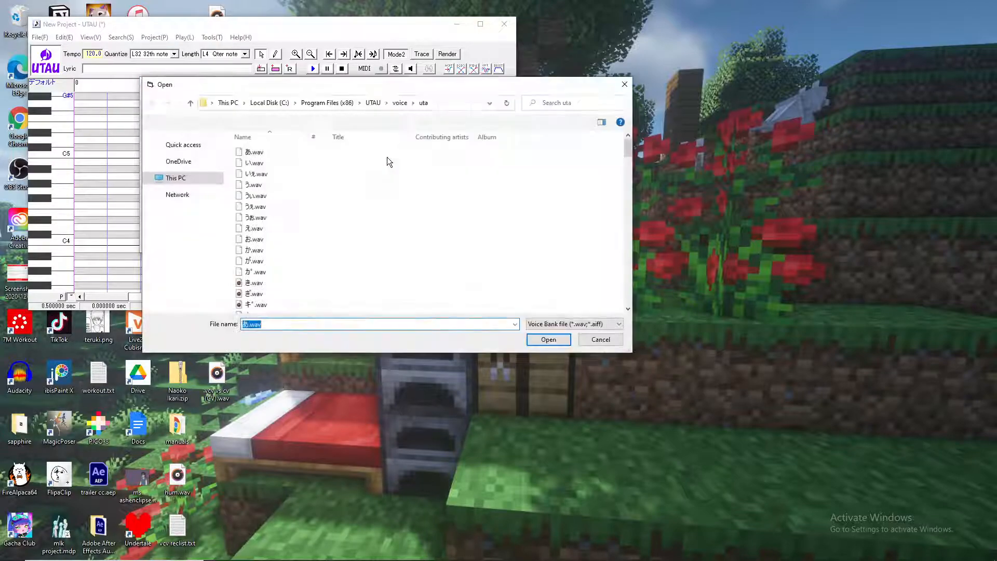
scroll(185, 218, up, 1)
click(201, 175)
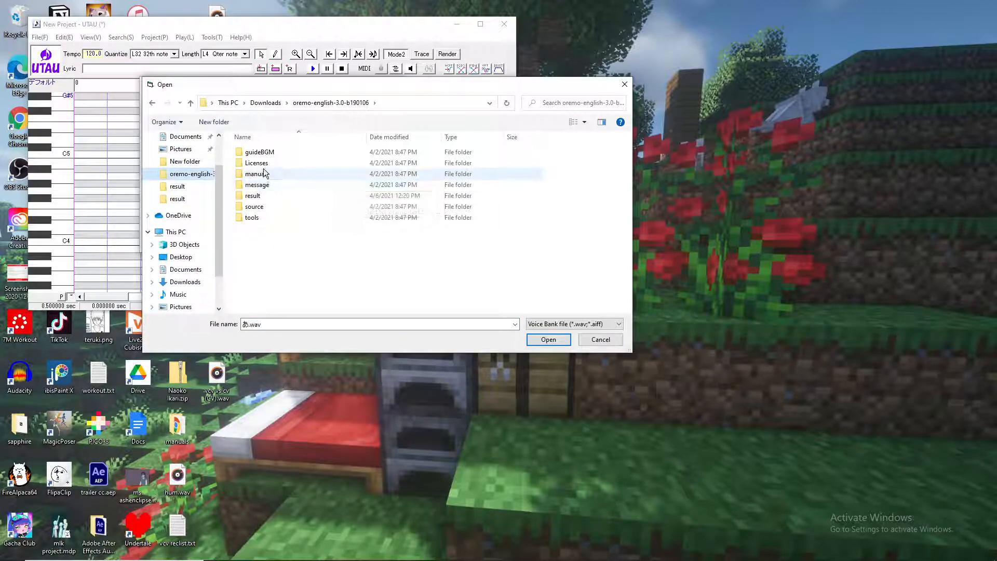
click(253, 196)
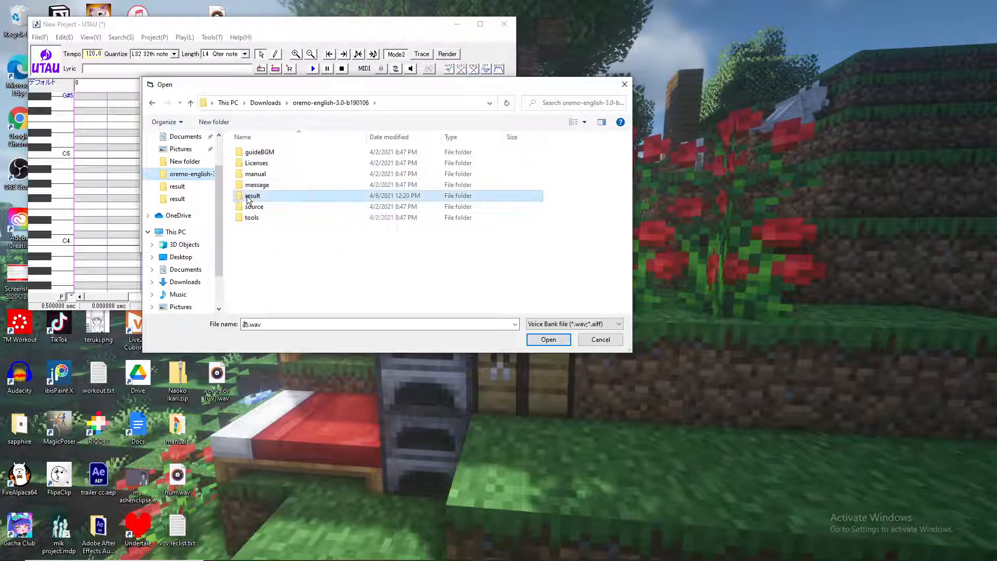
click(550, 341)
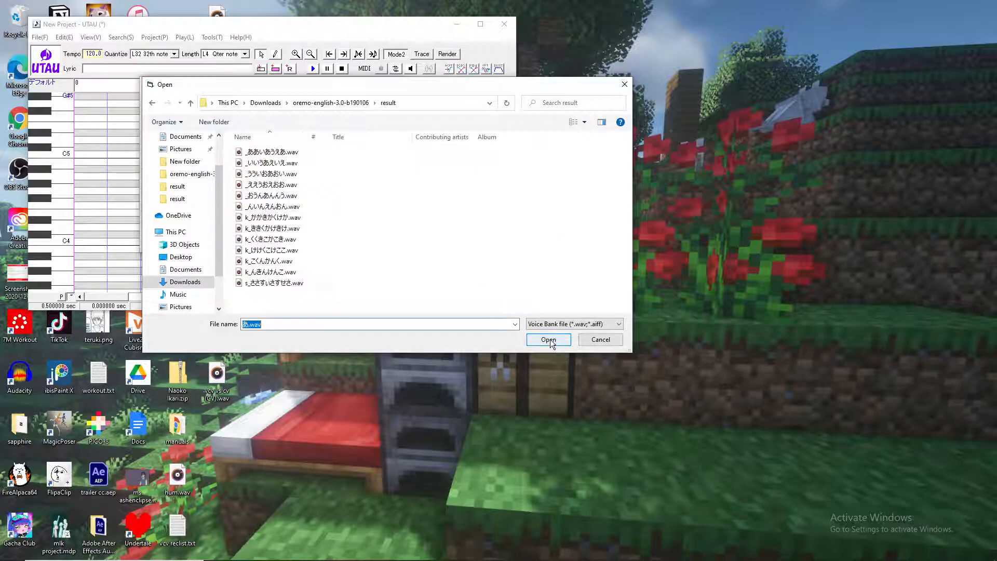
click(549, 340)
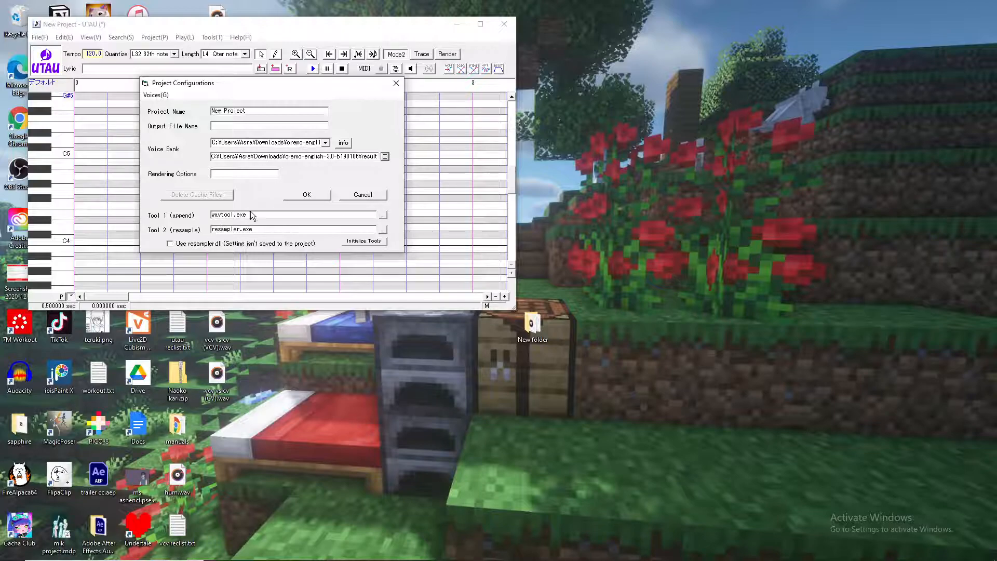
click(306, 194)
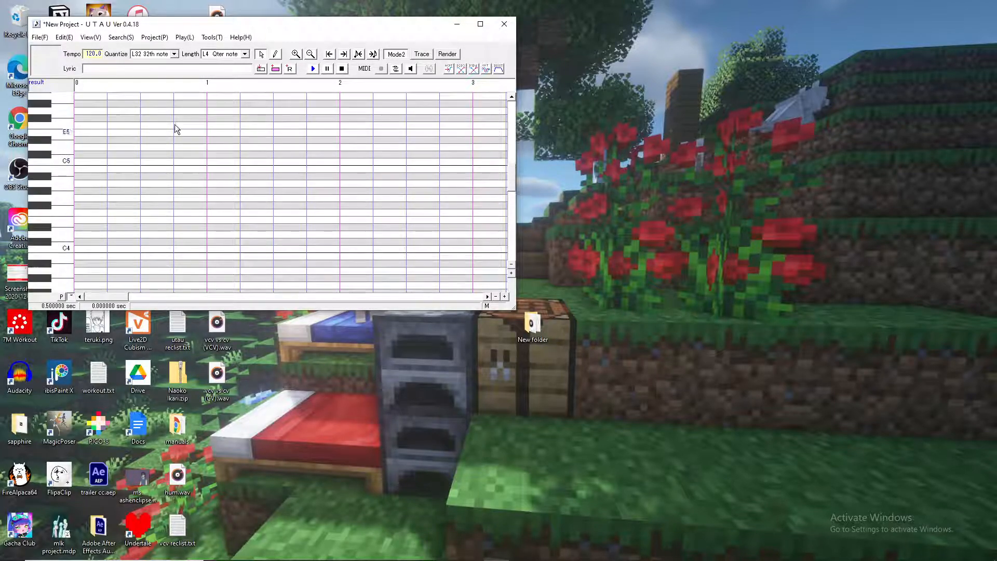
- Open the voice bank settings and look through the sample entries, their aliases and timing values
click(211, 37)
click(224, 51)
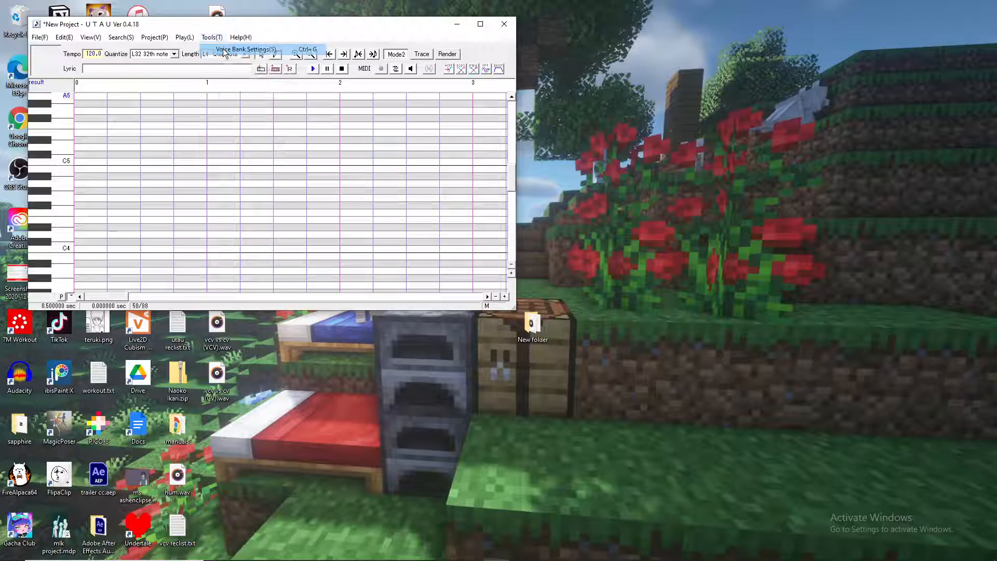
mouse_move(324, 121)
mouse_down()
mouse_move(325, 220)
mouse_move(320, 109)
mouse_up()
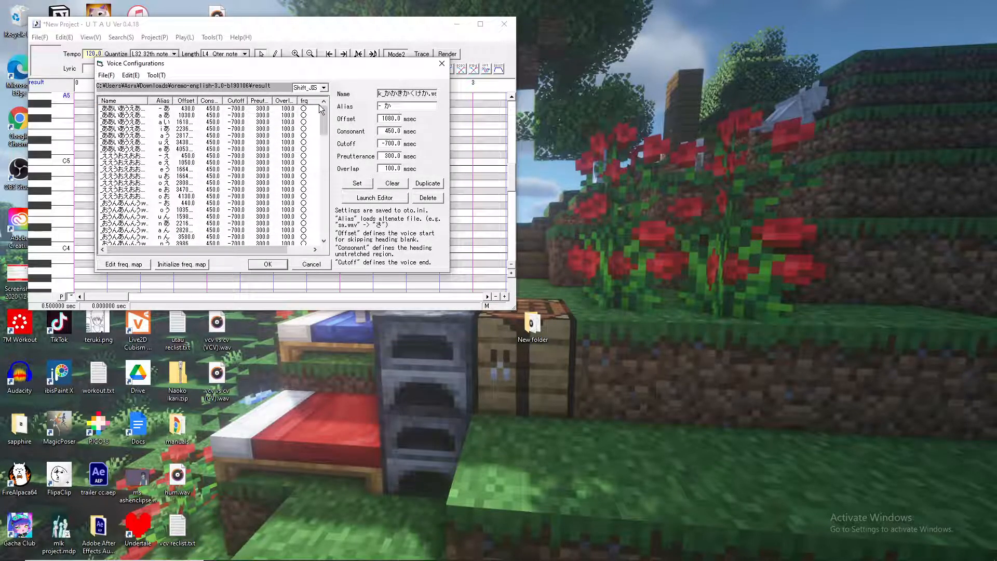
click(165, 109)
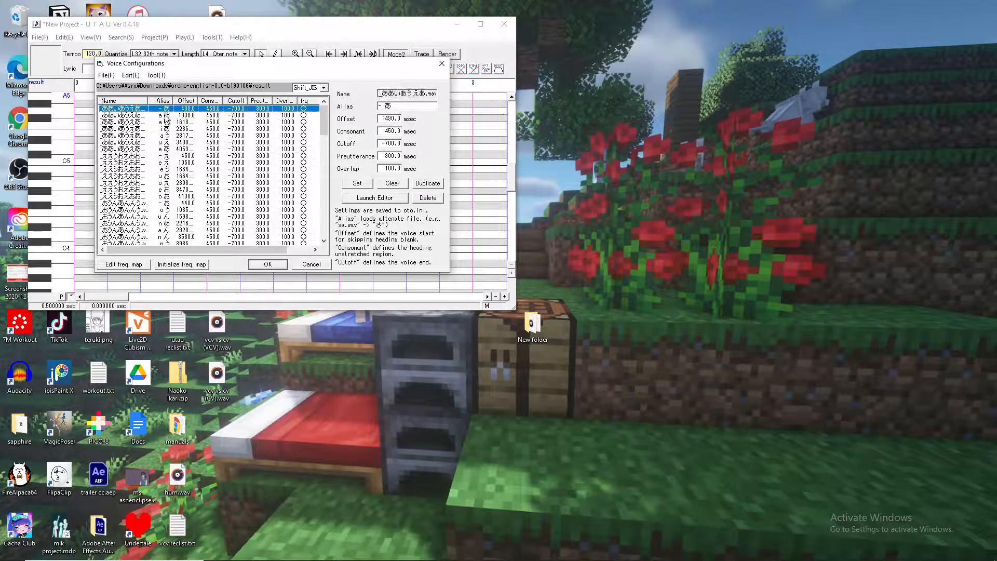
key(Down)
key(Down)
key(Down)
key(Down)
key(Down)
key(Down)
key(Down)
key(Down)
mouse_move(325, 124)
mouse_down()
mouse_move(322, 218)
mouse_move(327, 118)
mouse_up()
scroll(317, 167, down, 3)
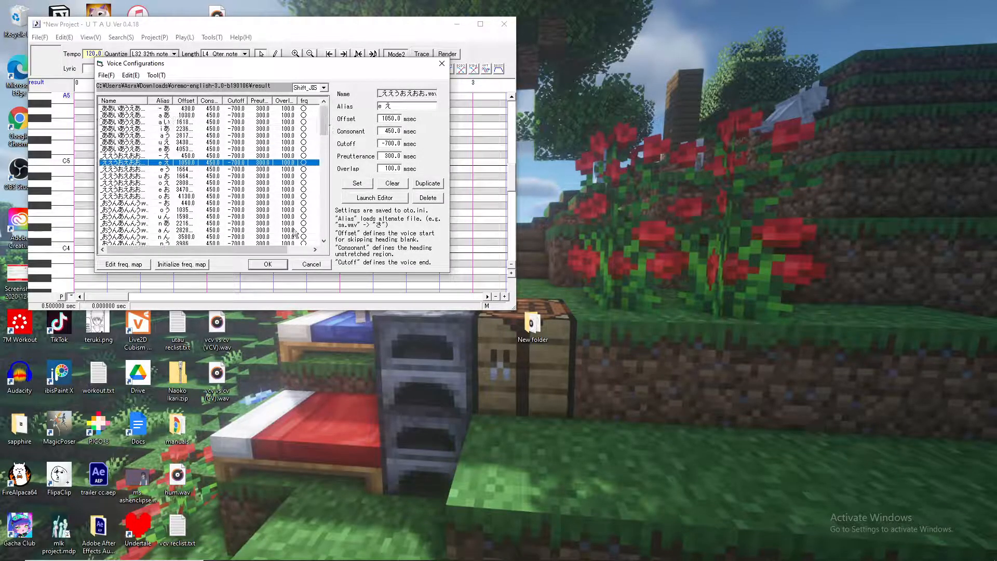
- Check the waveforms of the "- あ" and "a あ" aliases of _ああいあうえあ.wav in the editor
click(159, 108)
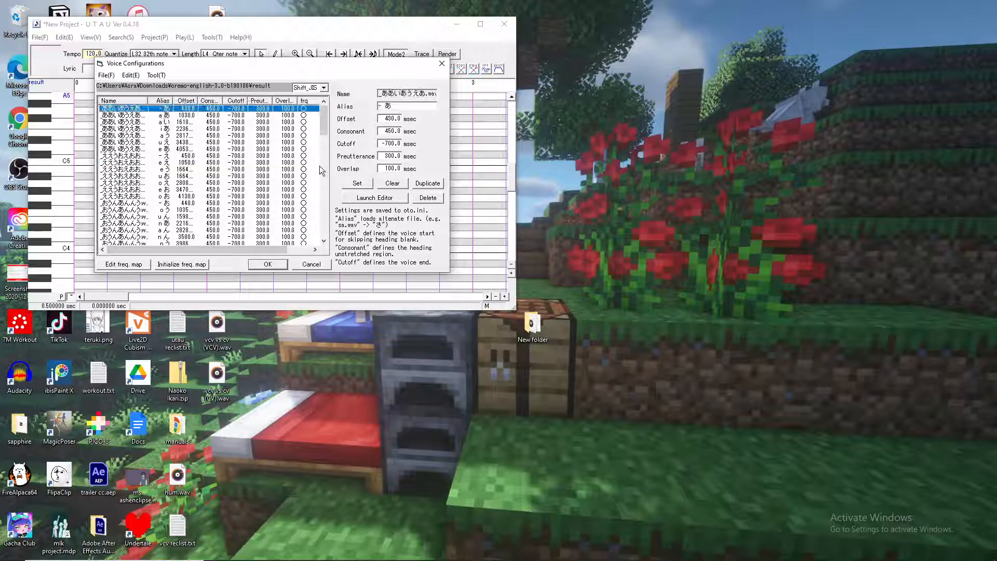
click(372, 201)
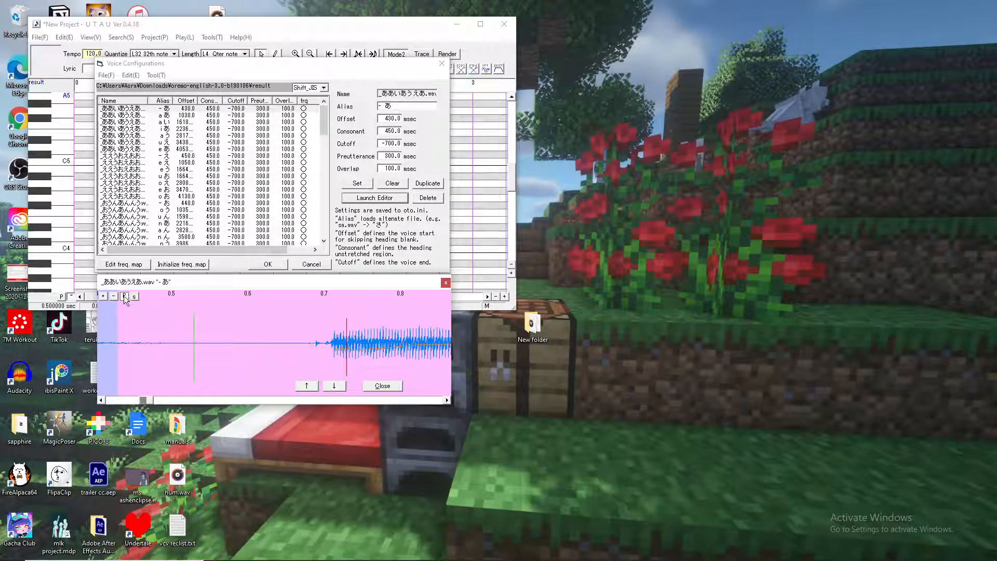
click(445, 282)
key(Down)
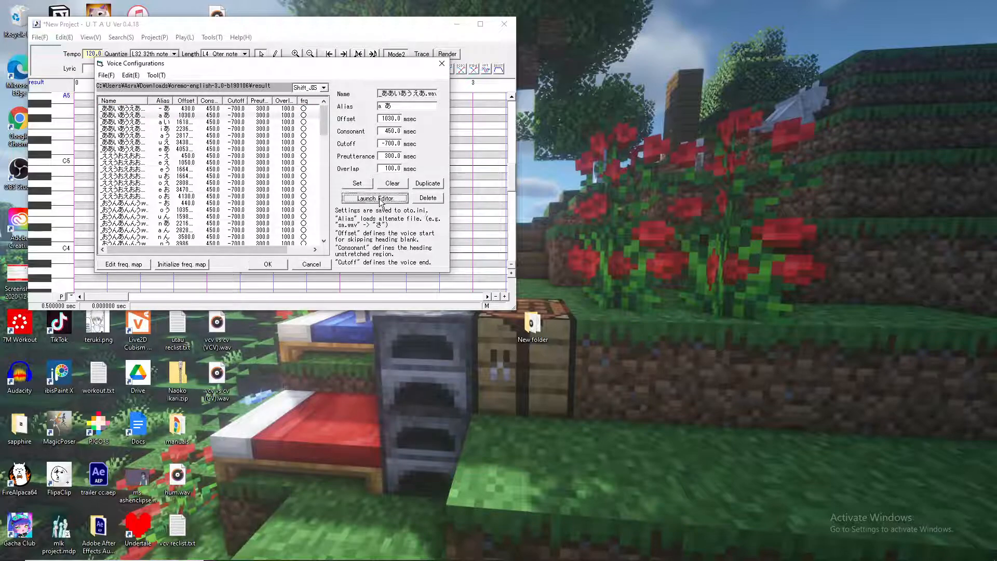
click(376, 198)
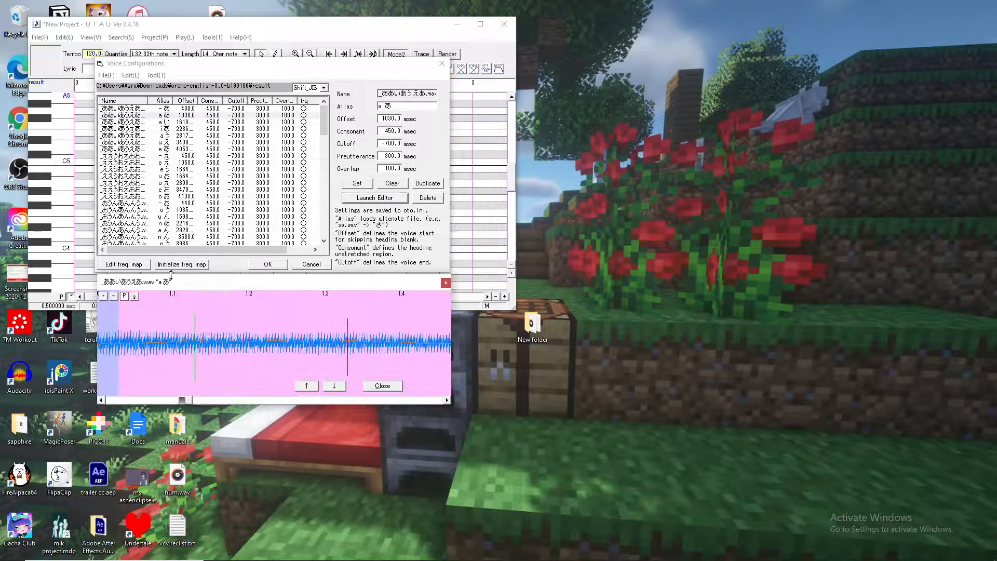
click(446, 283)
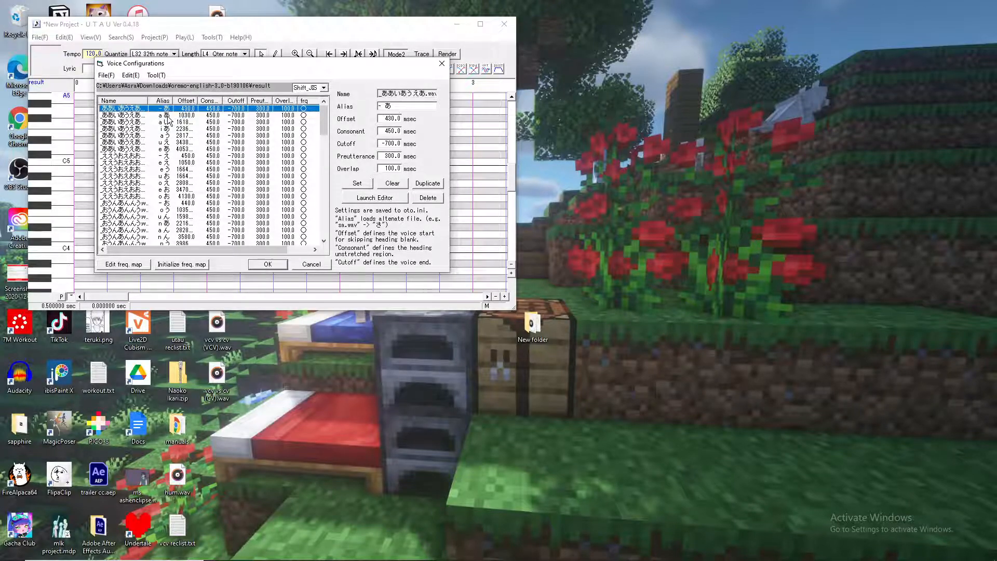
- Check the waveform of the "e ん" alias of _んいんえんおん.wav in the editor, and close the voice bank settings
scroll(166, 137, down, 6)
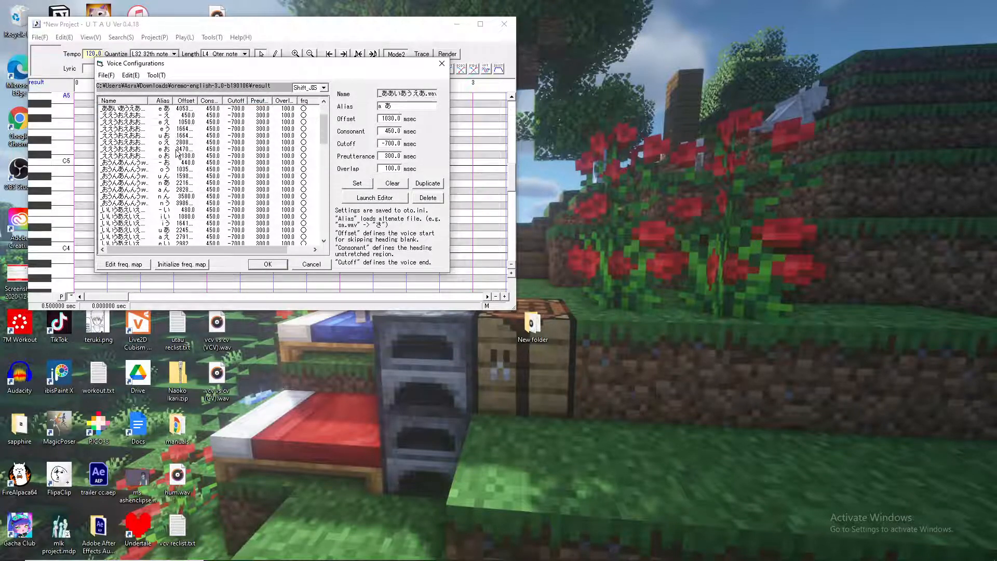
scroll(171, 172, down, 3)
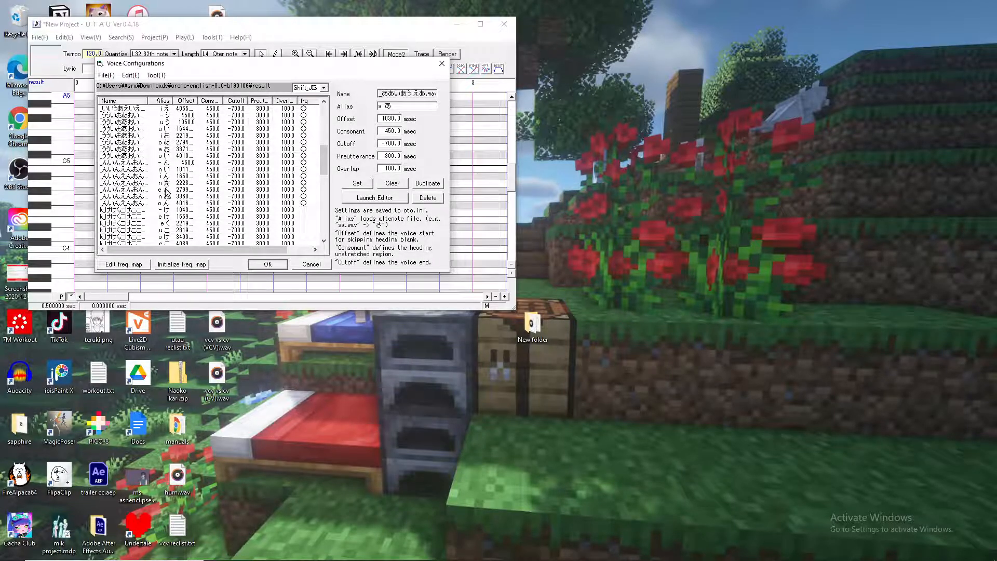
click(166, 191)
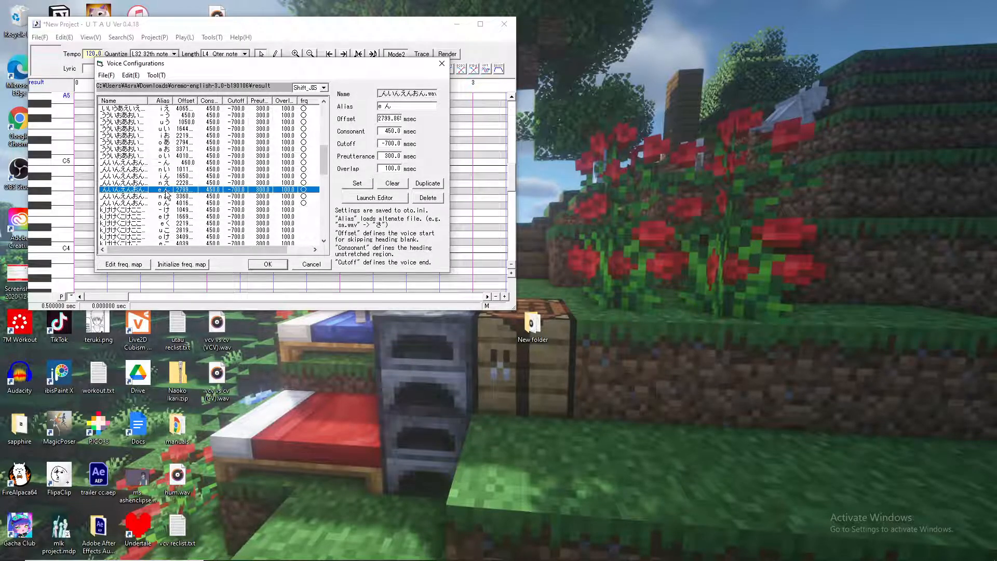
click(374, 198)
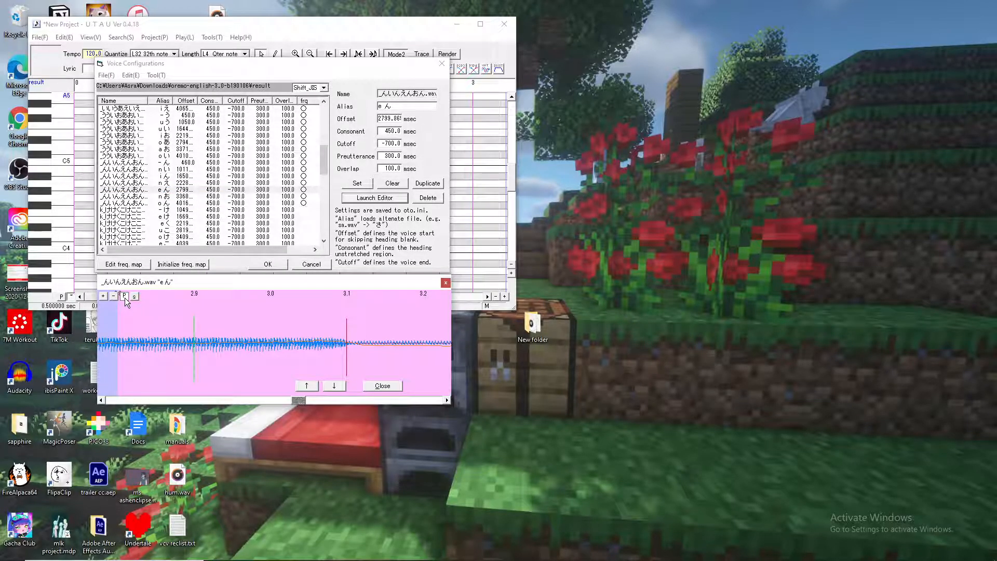
click(446, 284)
click(265, 265)
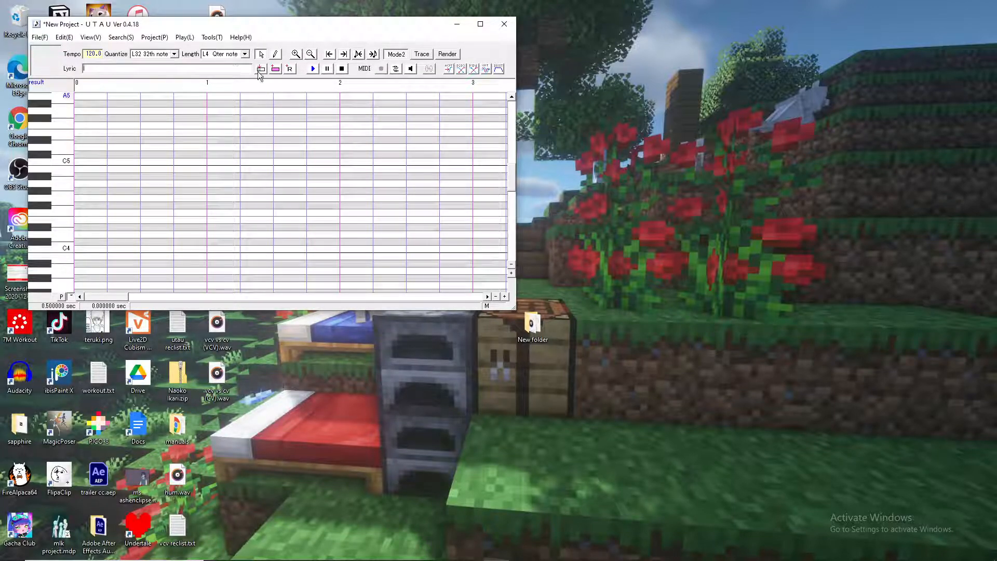
- Switch the keyboard input to Japanese (Microsoft IME) and insert the lyric あえいおう as notes
mouse_move(833, 553)
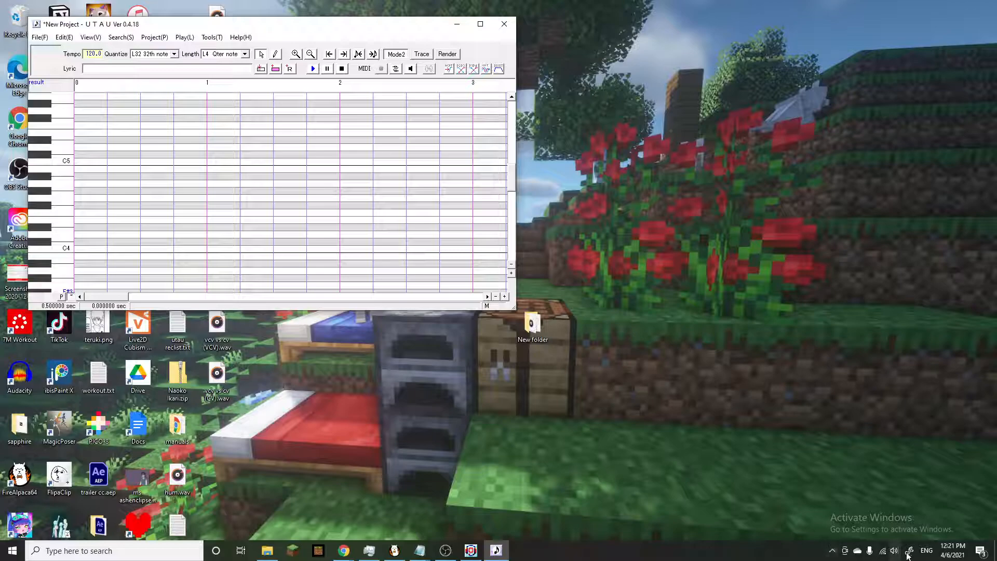
click(927, 550)
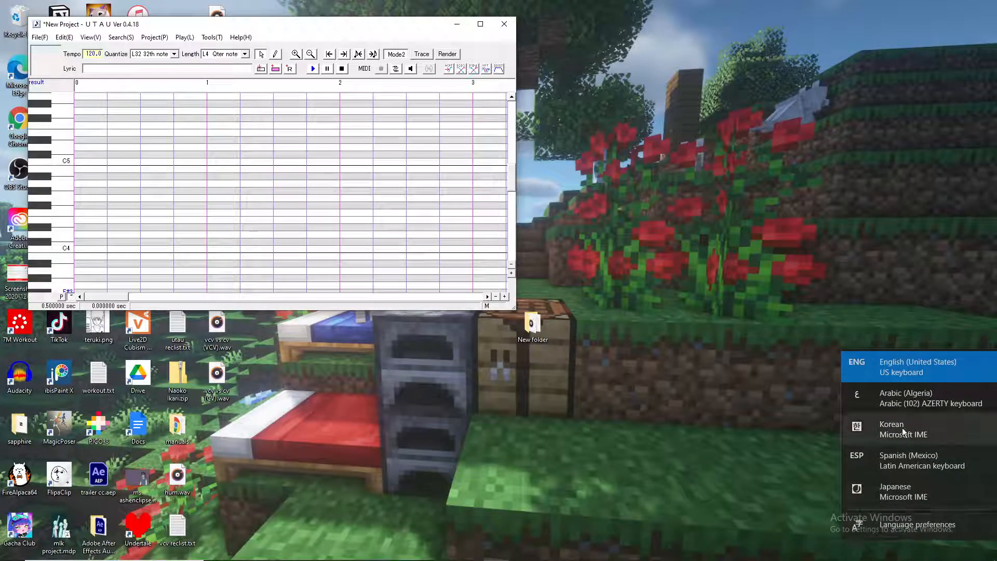
click(892, 494)
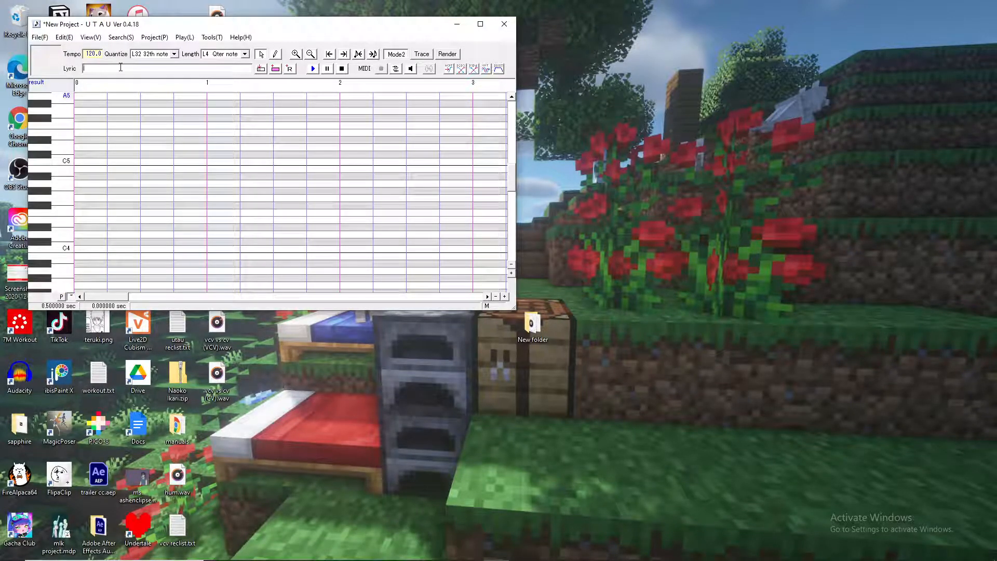
text(aeiou)
key(Return)
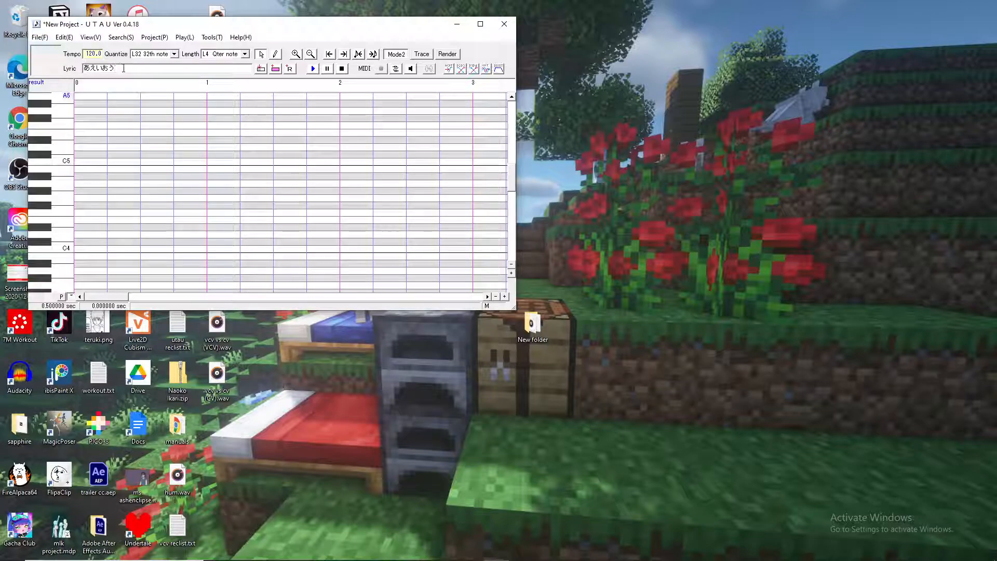
click(276, 70)
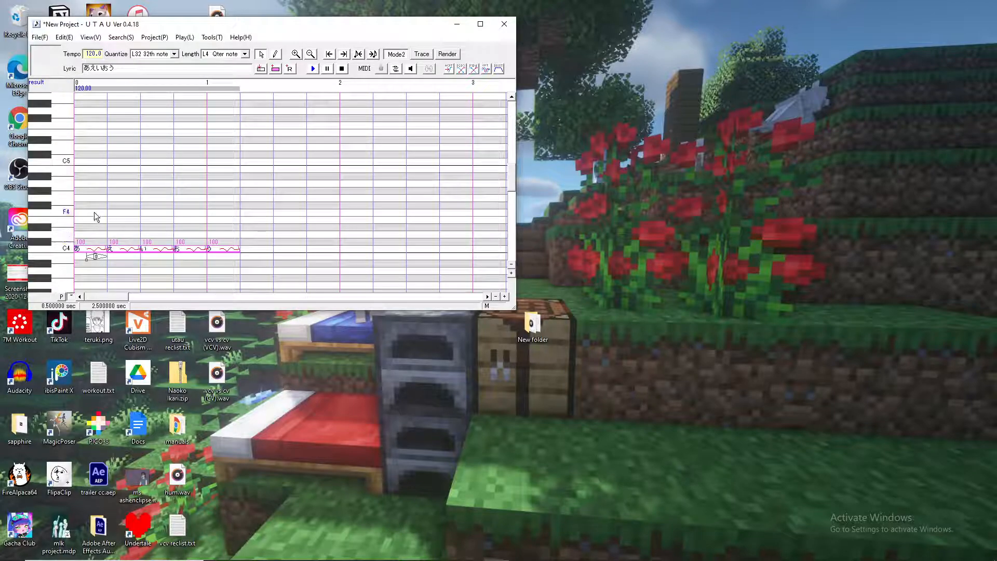
- Convert the inserted notes to VCV with the autoCVVC plug-in
drag(159, 210, 220, 211)
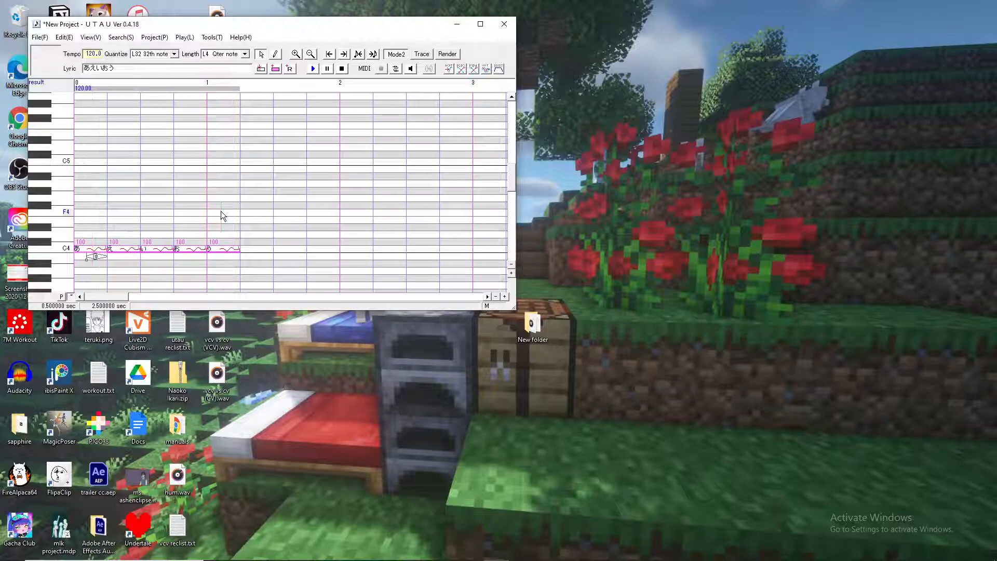
click(190, 39)
mouse_move(210, 39)
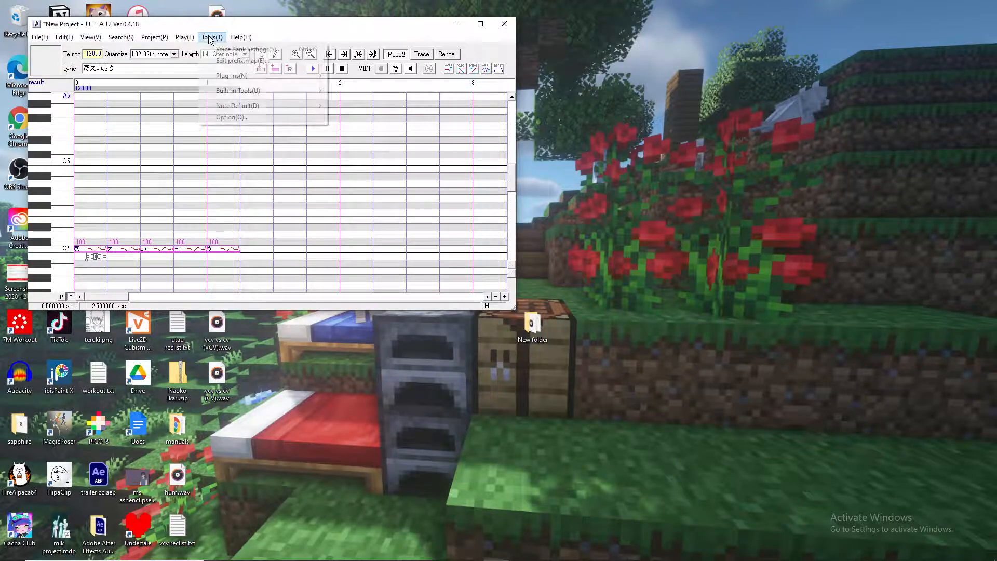
mouse_move(238, 79)
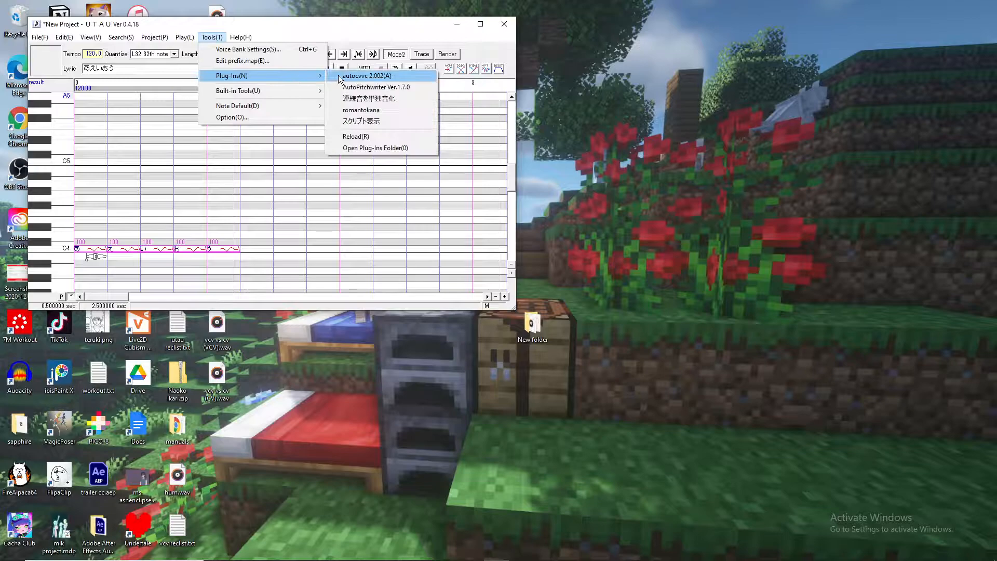
click(338, 75)
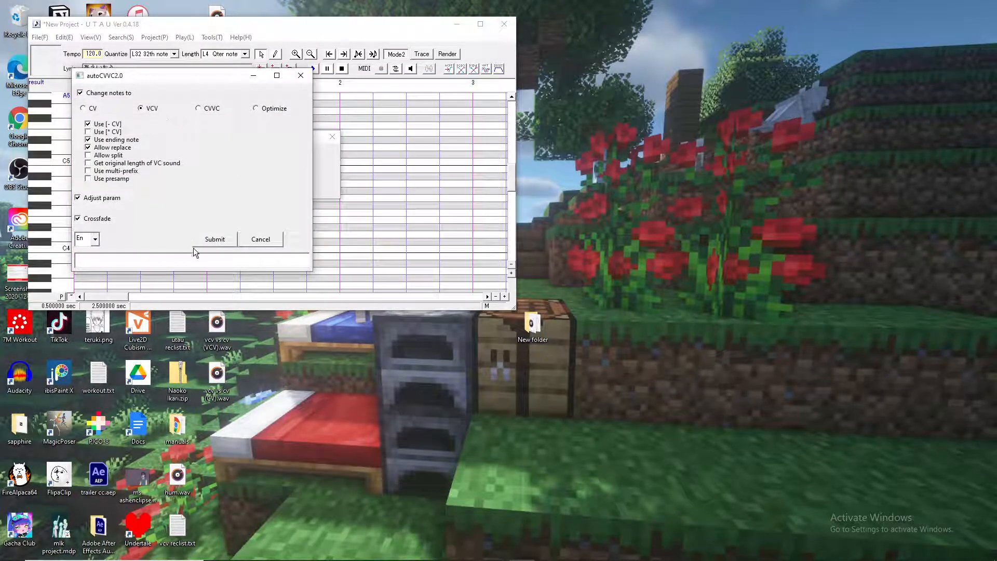
click(223, 240)
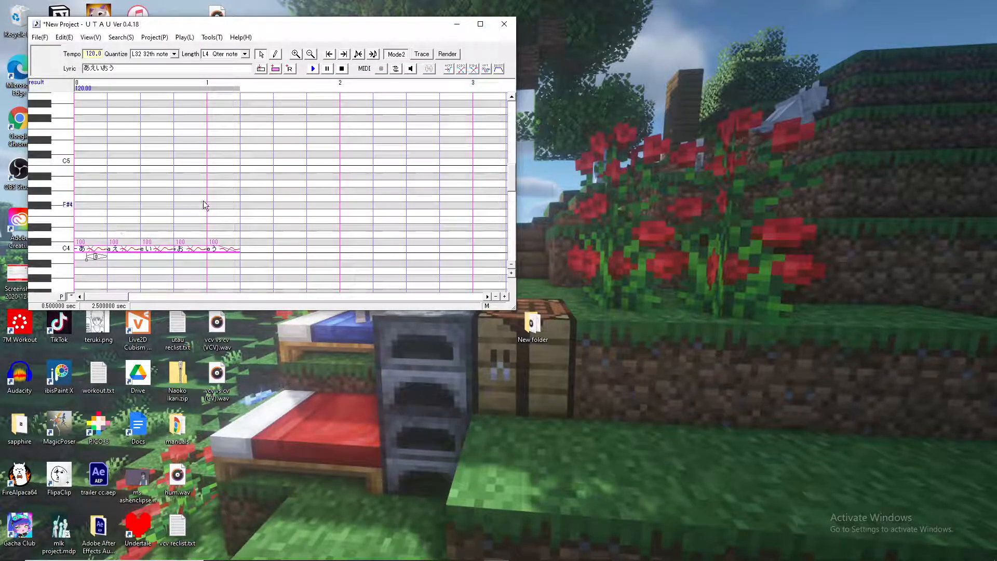
- Play back the converted あえいおう notes to hear the VCV voicebank
click(313, 68)
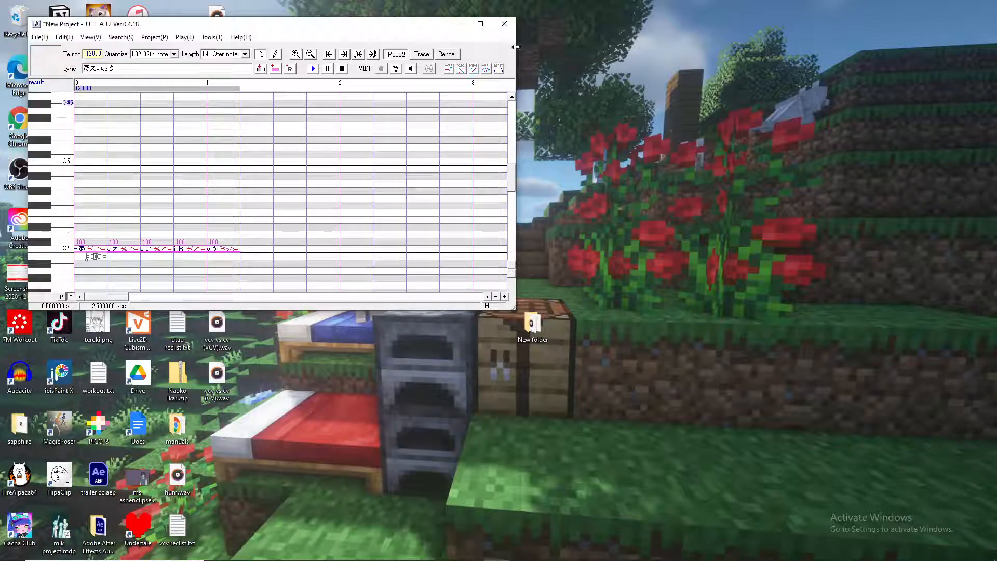
click(500, 70)
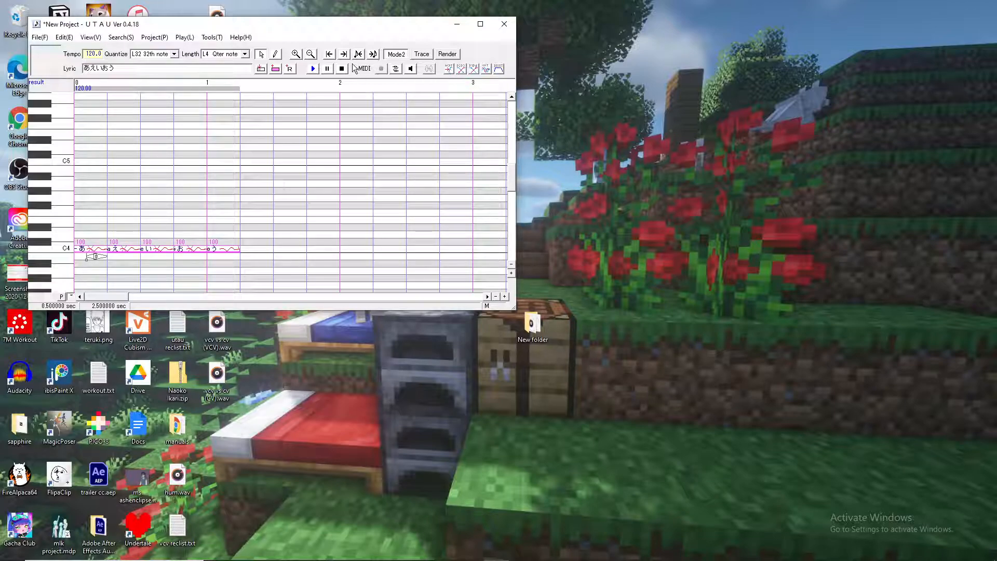
click(313, 68)
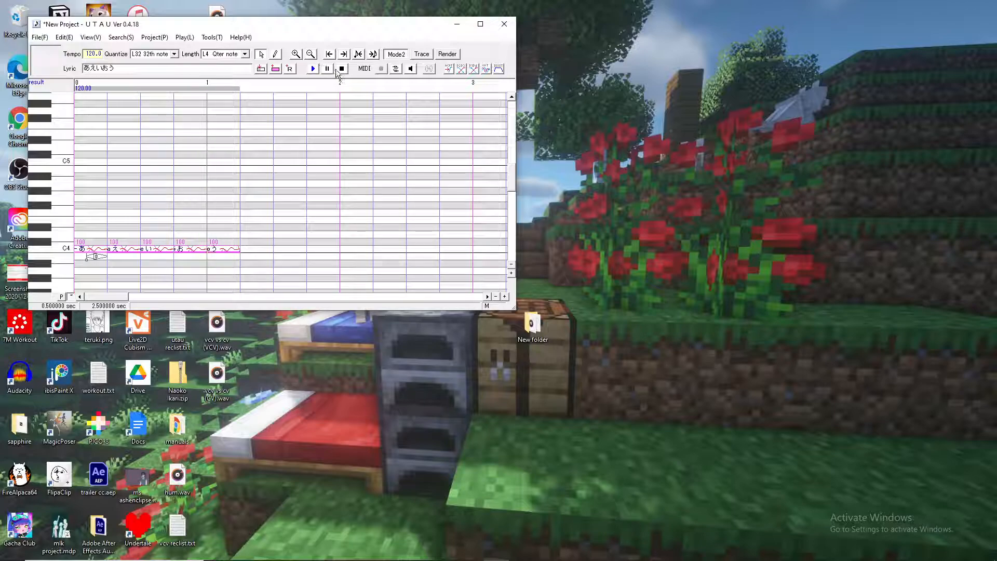
- Raise the え and お notes to E4 and the い note to G4, and play back the melody
click(93, 218)
click(117, 256)
drag(113, 251, 114, 222)
click(151, 254)
drag(150, 254, 148, 198)
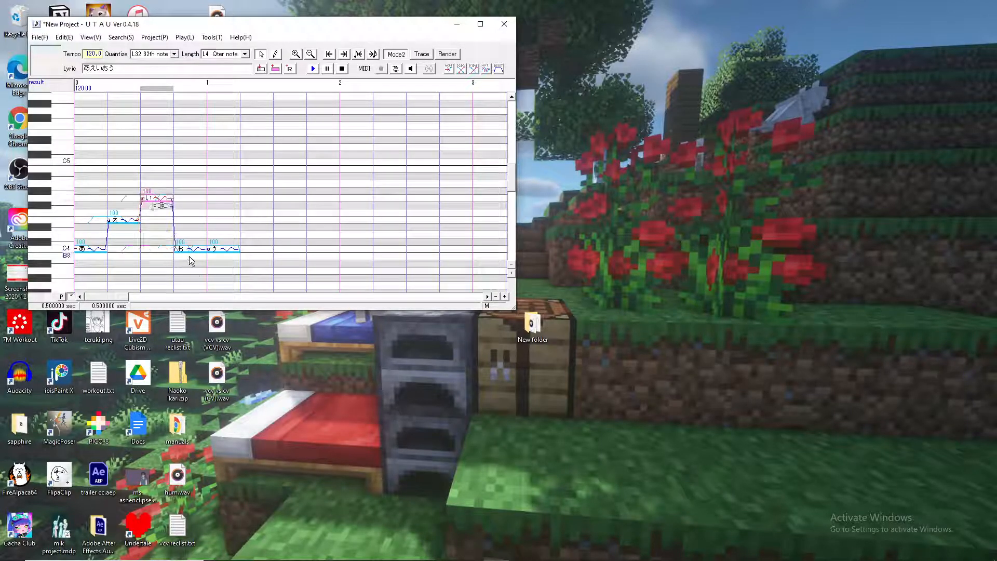
drag(182, 251, 181, 219)
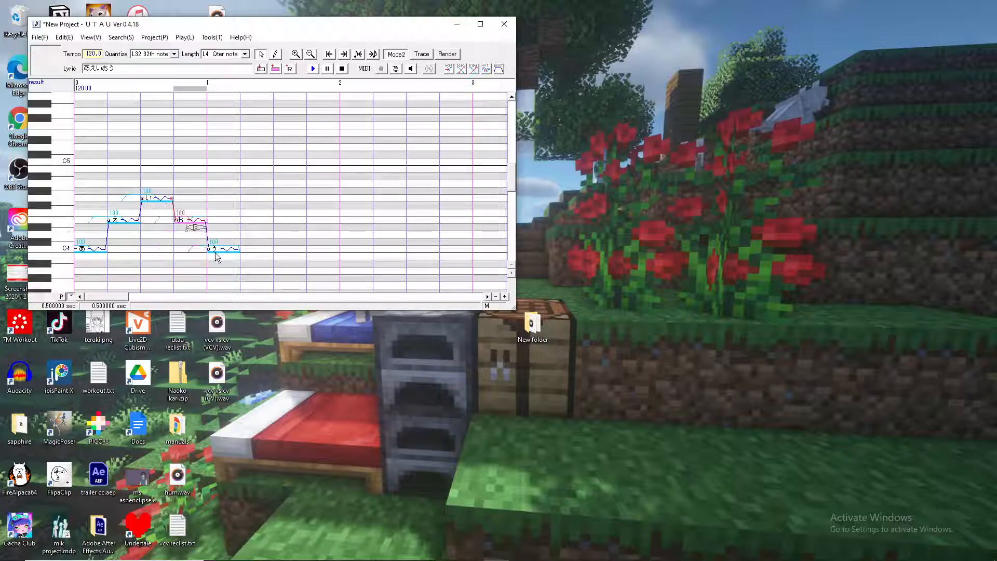
drag(86, 269, 241, 235)
click(314, 70)
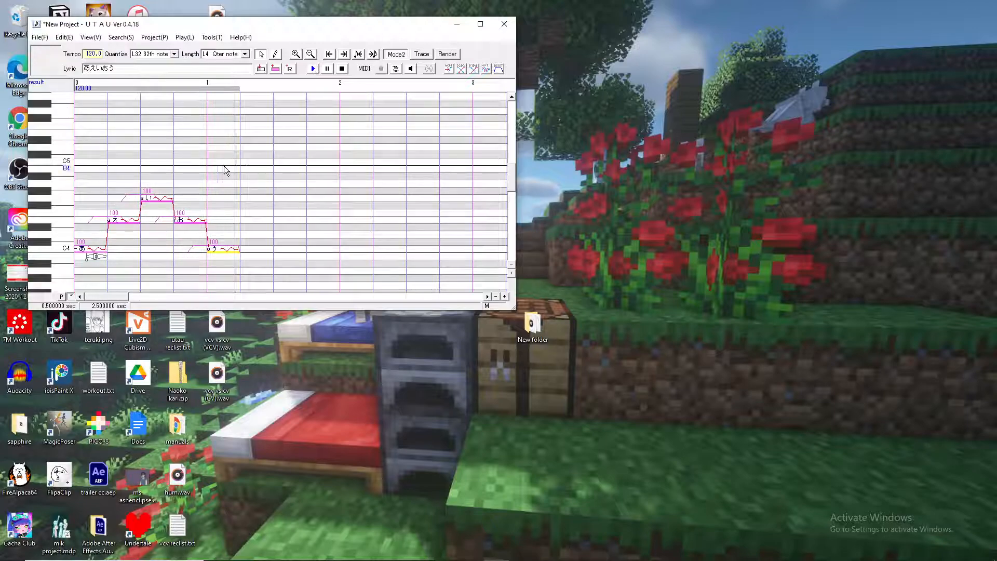
- Open the "e い" alias of _いいうあえいえ.wav from the い note's voice bank settings in the waveform editor
click(151, 199)
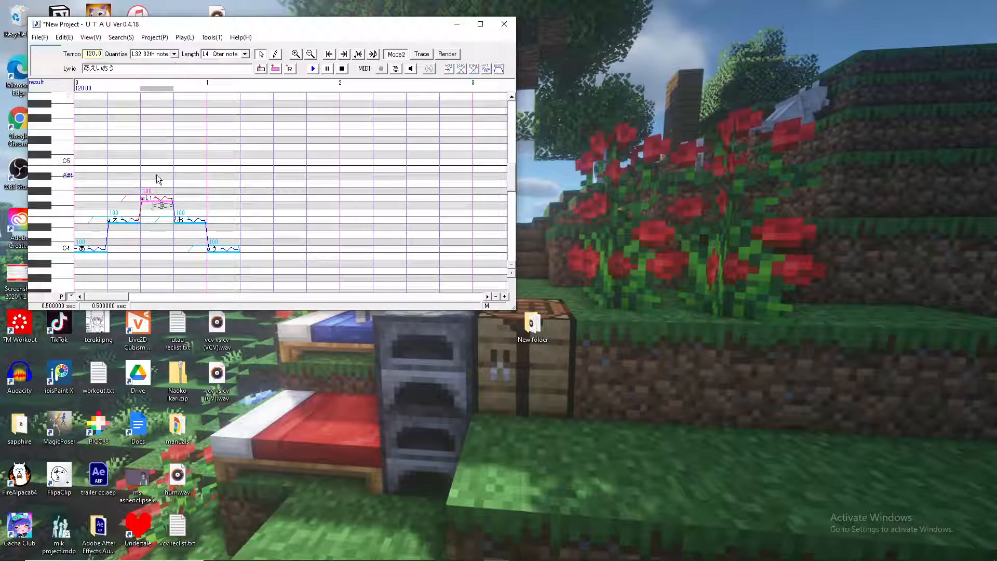
click(212, 38)
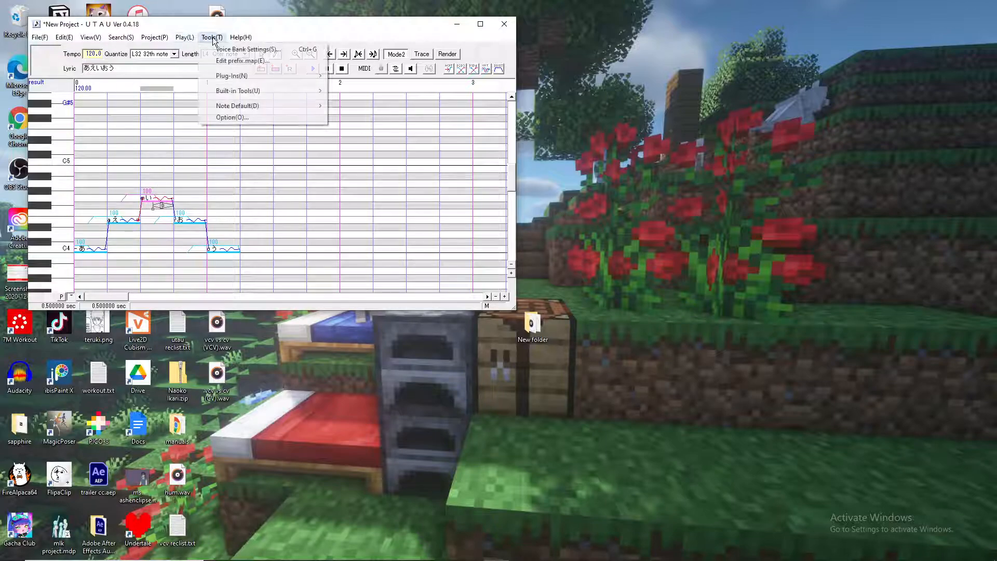
click(219, 50)
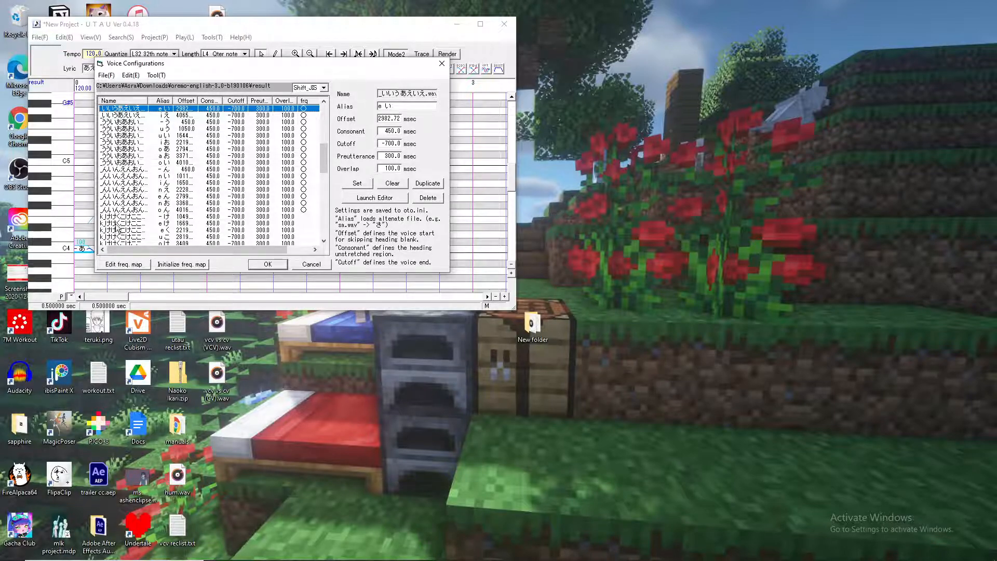
click(375, 198)
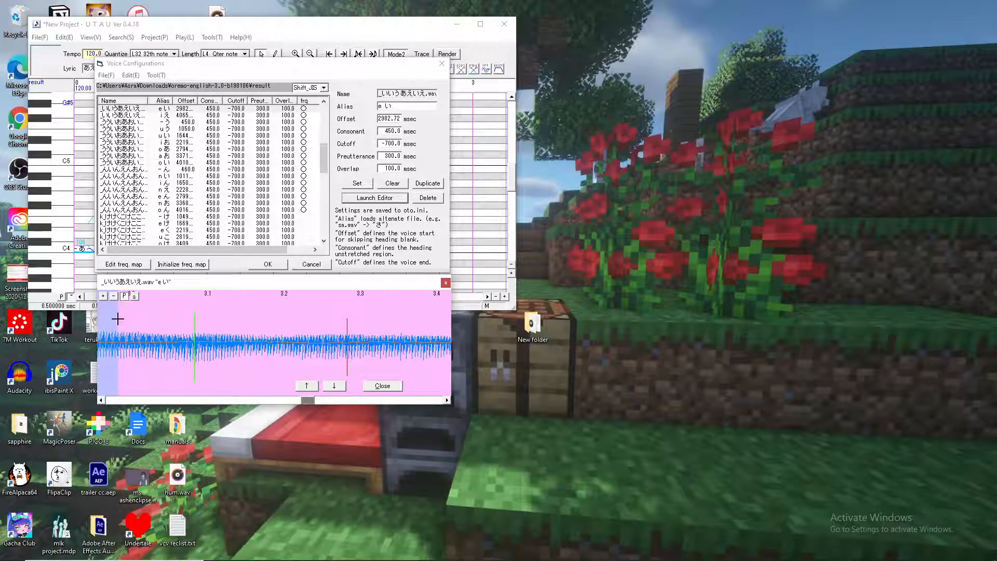
- Move the "e い" alias's offset to 3392 msec on the waveform and play back the edited result
drag(117, 322, 186, 329)
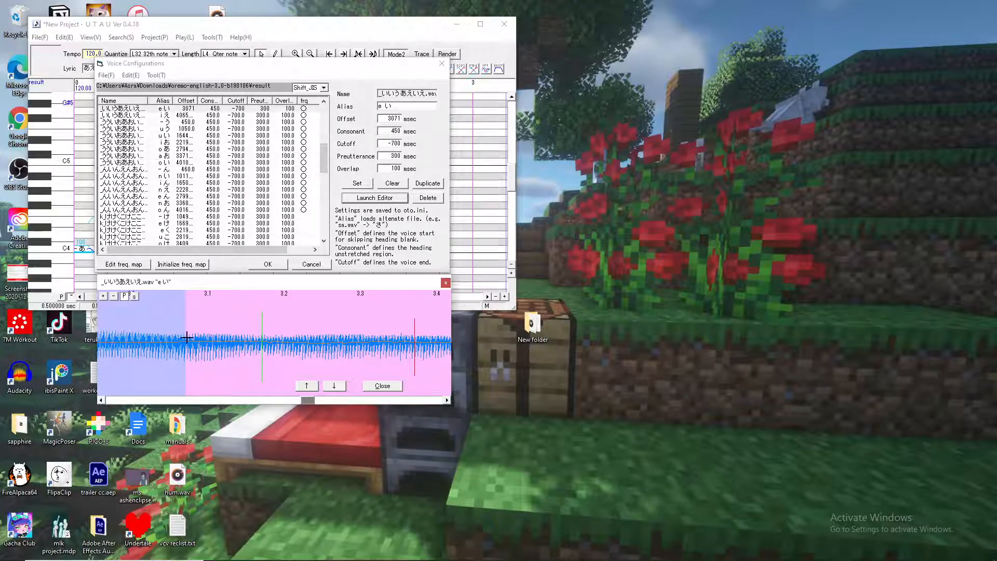
drag(185, 312, 183, 371)
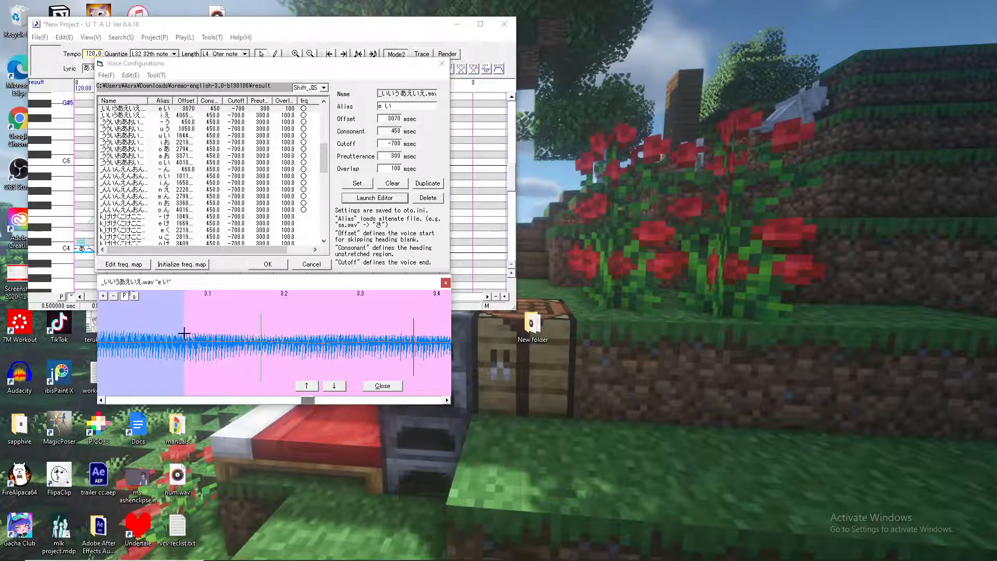
drag(183, 321, 252, 322)
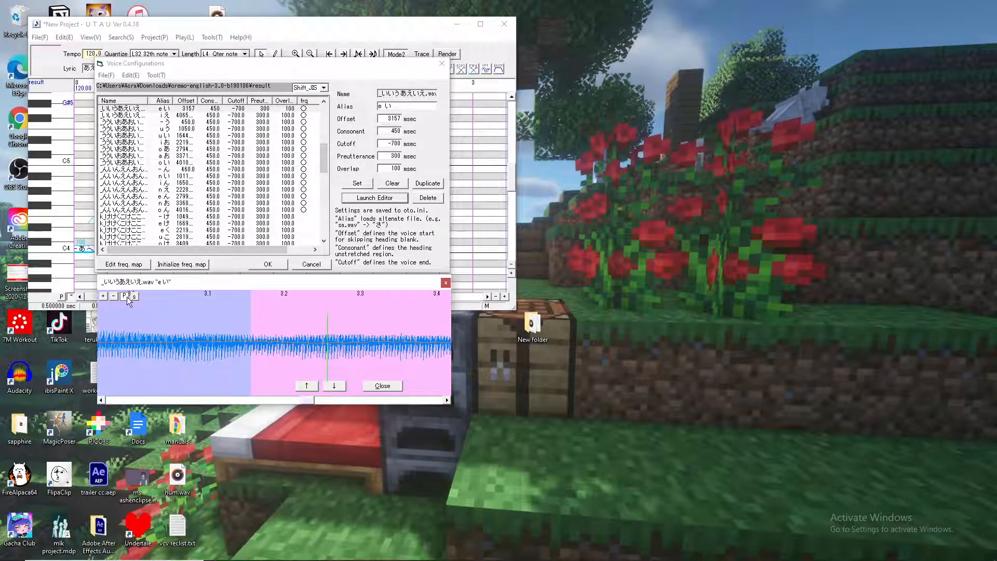
drag(249, 353, 324, 353)
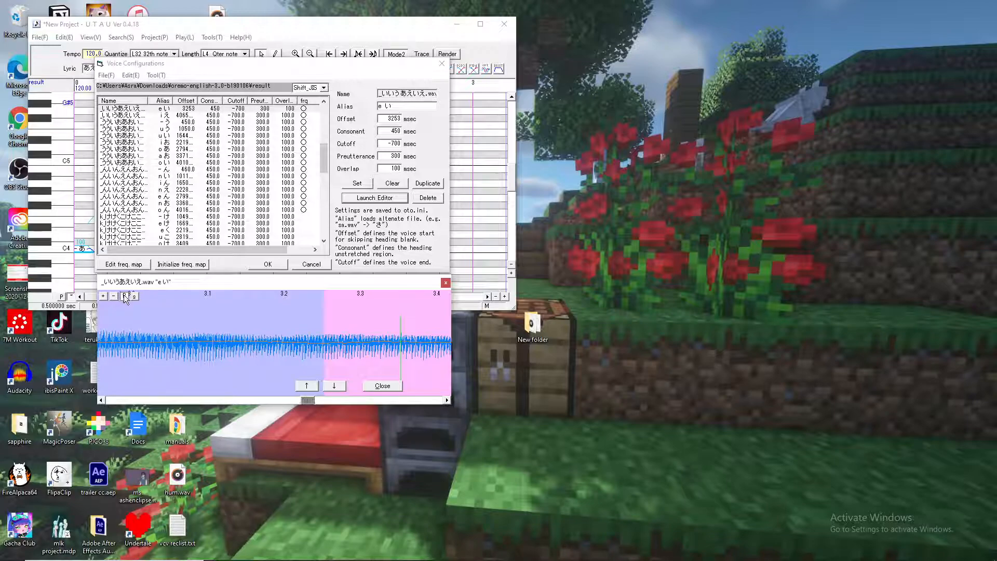
drag(306, 400, 322, 398)
drag(151, 364, 192, 358)
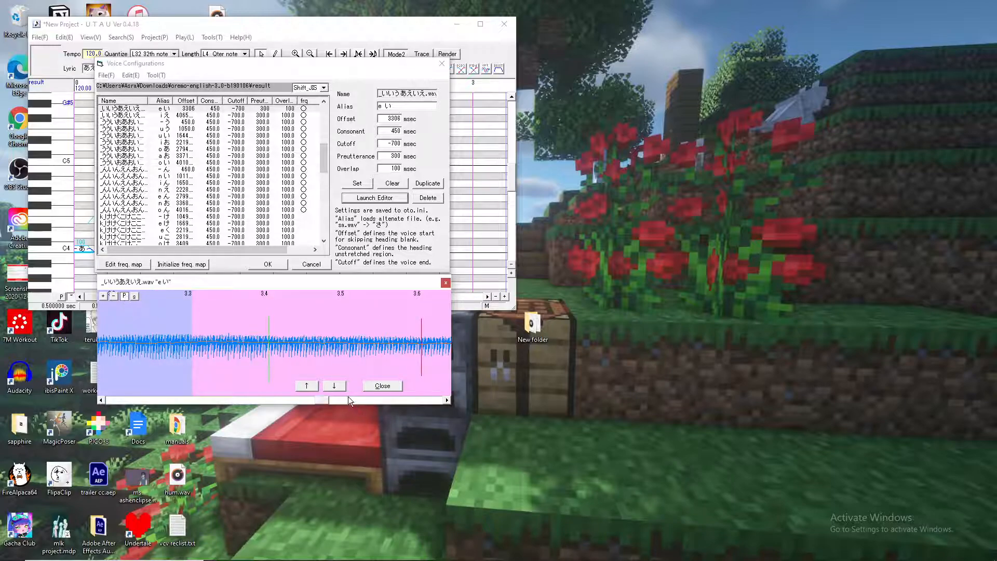
drag(193, 337, 257, 335)
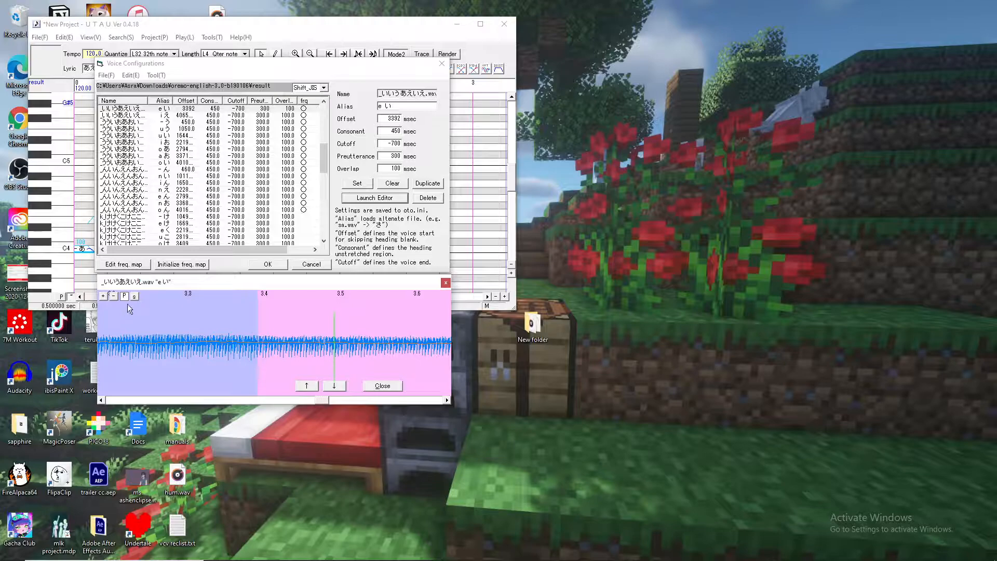
click(384, 388)
click(274, 262)
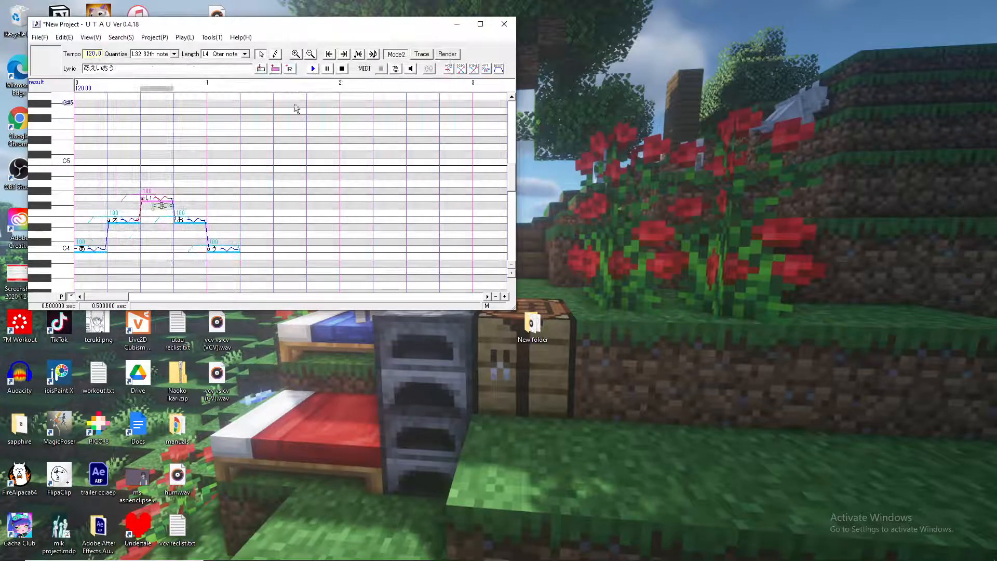
click(314, 68)
drag(96, 193, 228, 182)
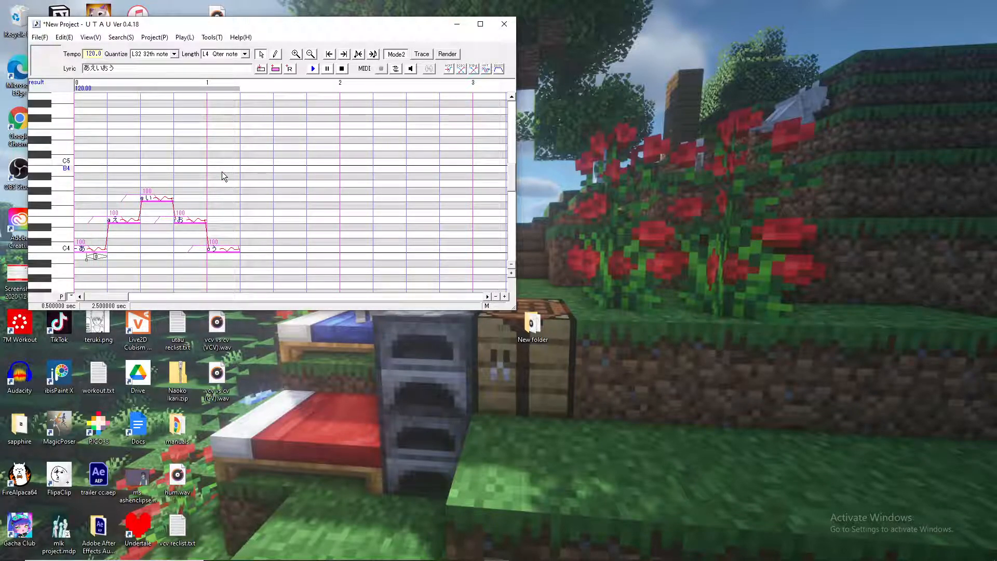
mouse_move(90, 189)
mouse_down()
mouse_move(228, 177)
mouse_move(89, 170)
mouse_up()
drag(89, 169, 90, 197)
drag(88, 196, 234, 188)
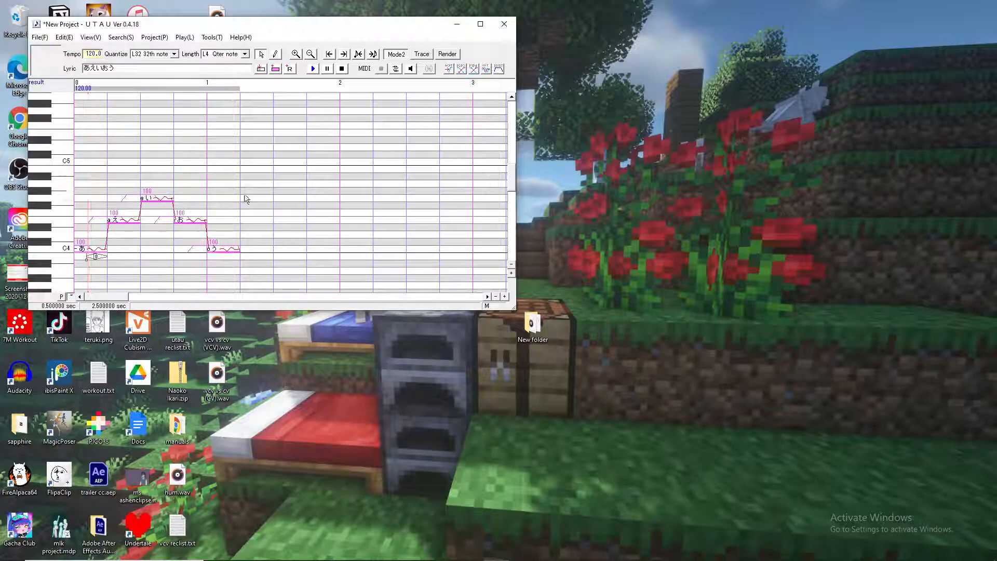
click(276, 177)
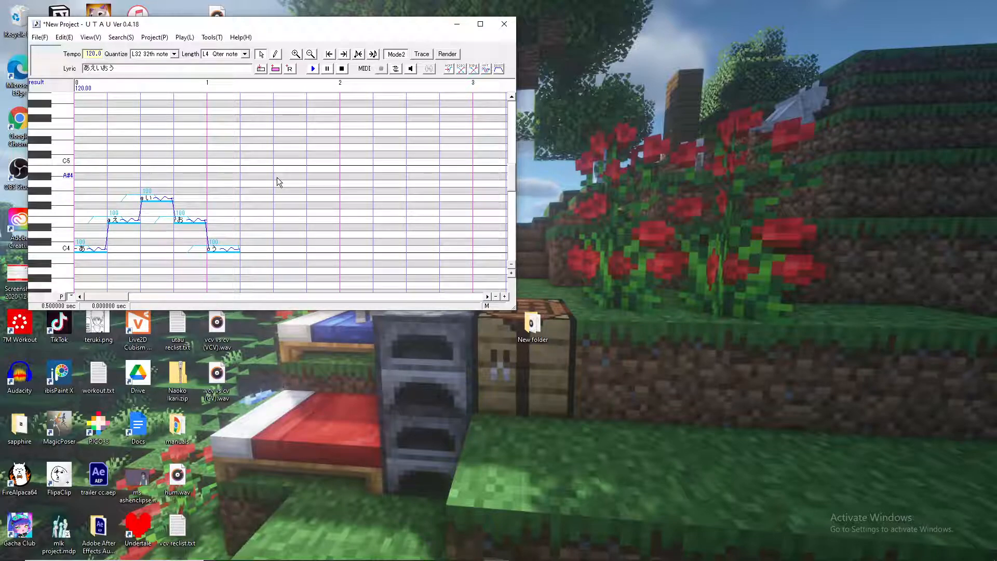
key(ctrl+a)
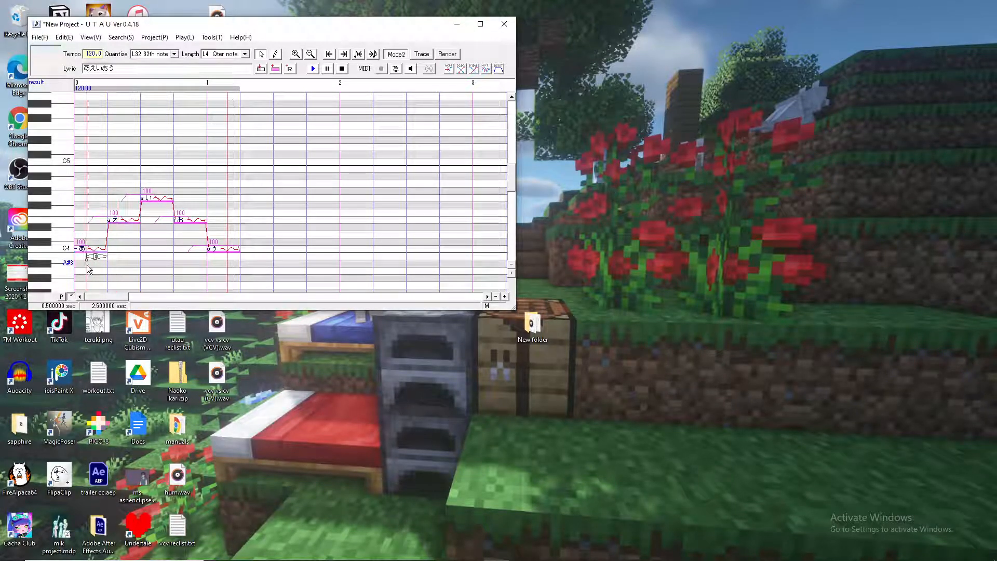
click(276, 177)
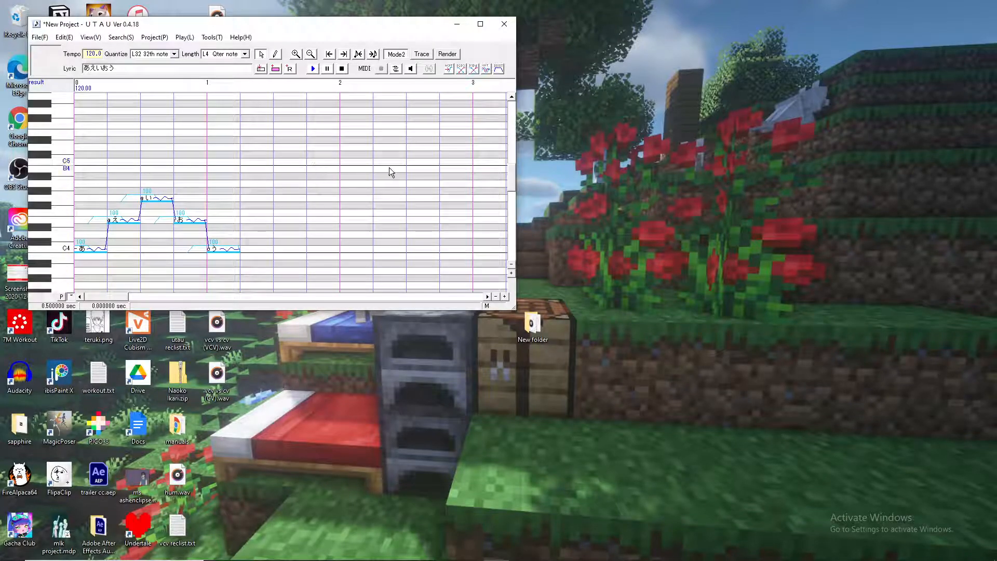
- Switch to OREMO, move its window clear of the UTAU notes, and look through the recording list
click(471, 554)
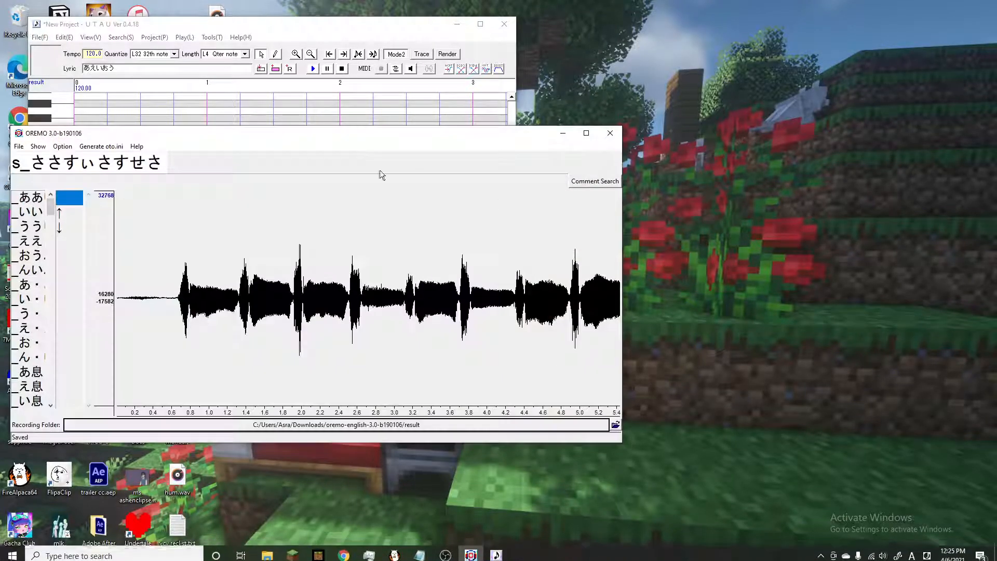
drag(310, 136, 557, 155)
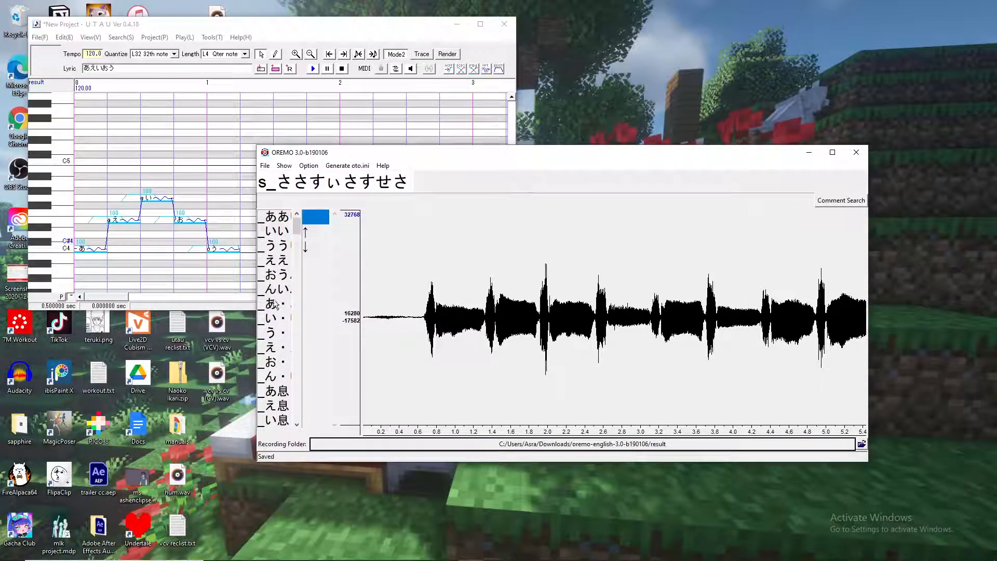
scroll(275, 305, down, 10)
scroll(276, 305, up, 10)
drag(369, 155, 458, 196)
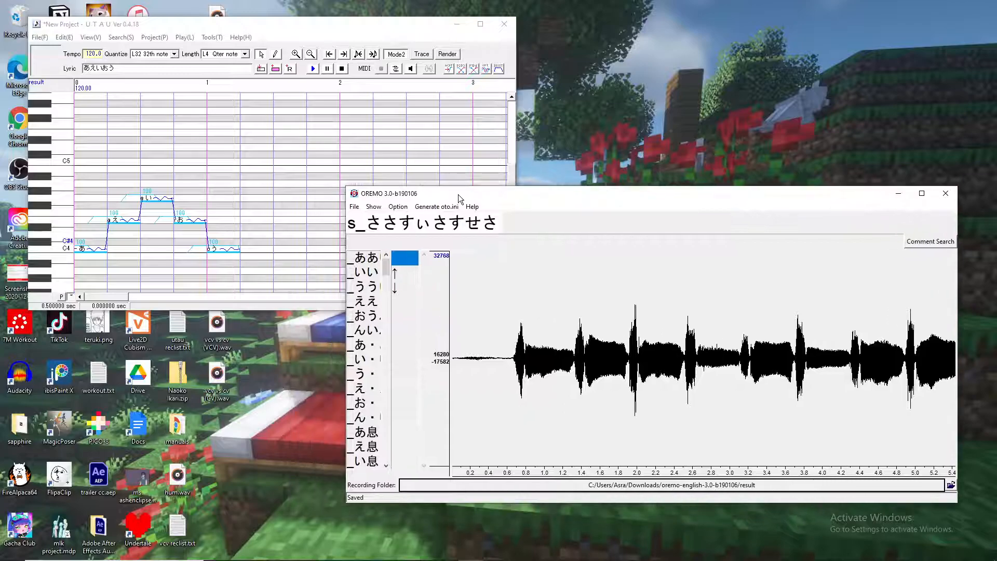
click(458, 550)
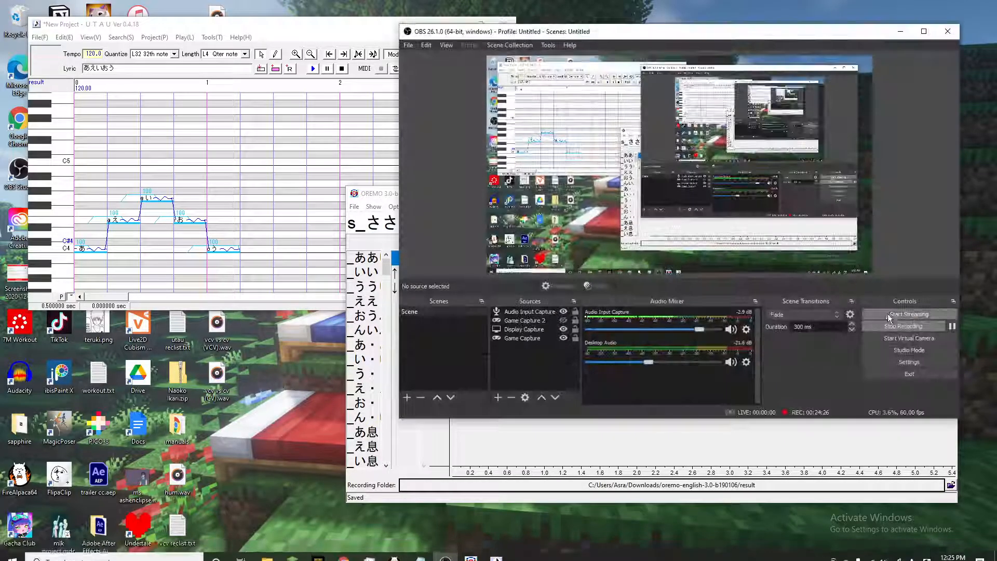